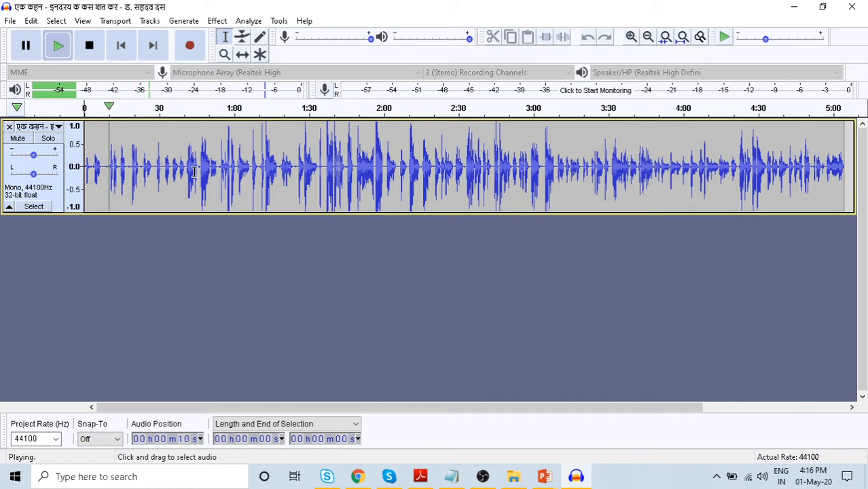
- Stop playback and examine the whole recording's waveform at several zoom levels
{"action": "key", "text": "space"}
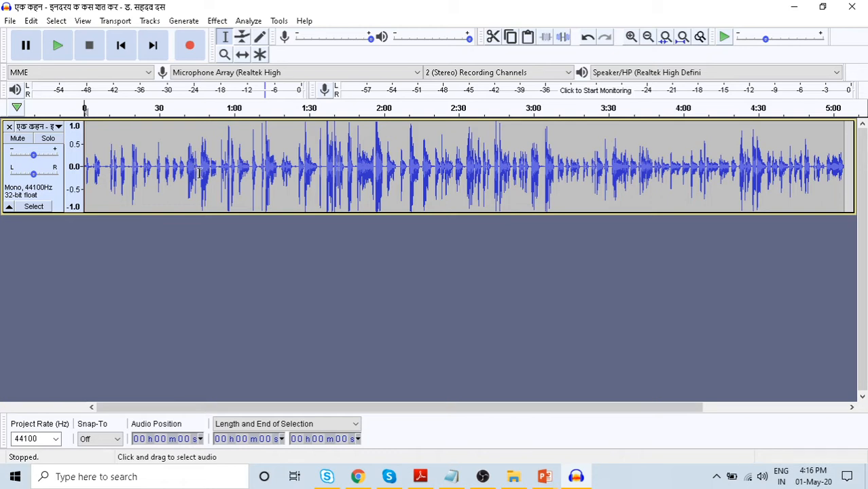
{"action": "key", "text": "ctrl+1"}
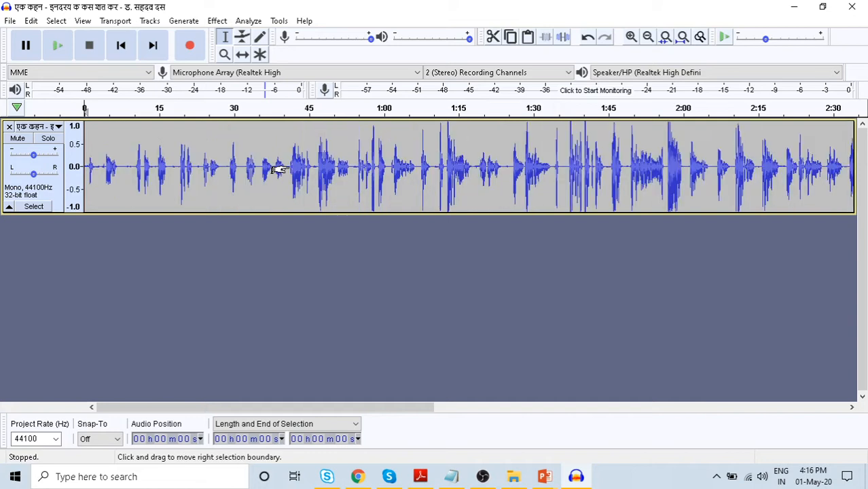
{"action": "key", "text": "ctrl+2"}
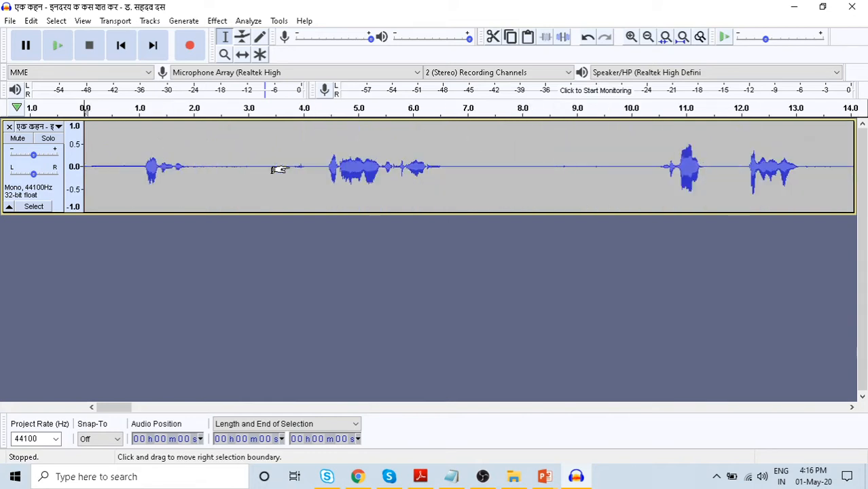
{"action": "key", "text": "ctrl+3"}
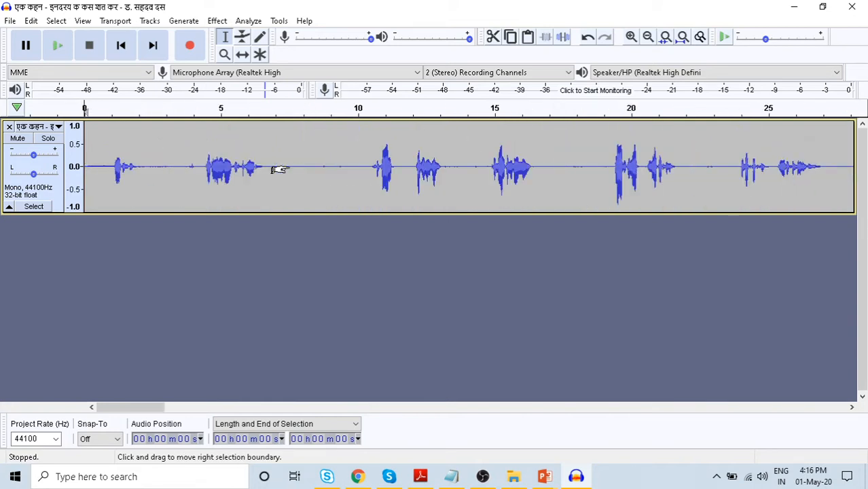
{"action": "key", "text": "ctrl+f"}
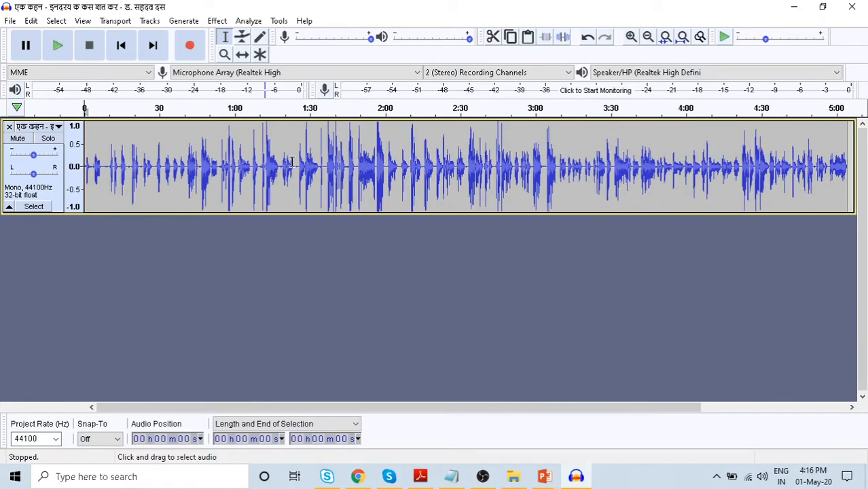
{"action": "left_click", "coordinate": [647, 38]}
{"action": "left_click", "coordinate": [648, 38]}
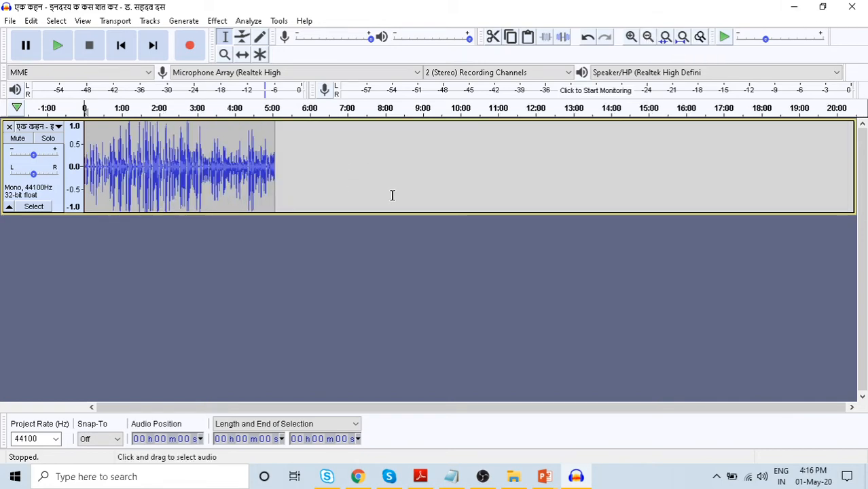
{"action": "left_click", "coordinate": [631, 37]}
{"action": "left_click", "coordinate": [630, 38]}
{"action": "left_click", "coordinate": [631, 38]}
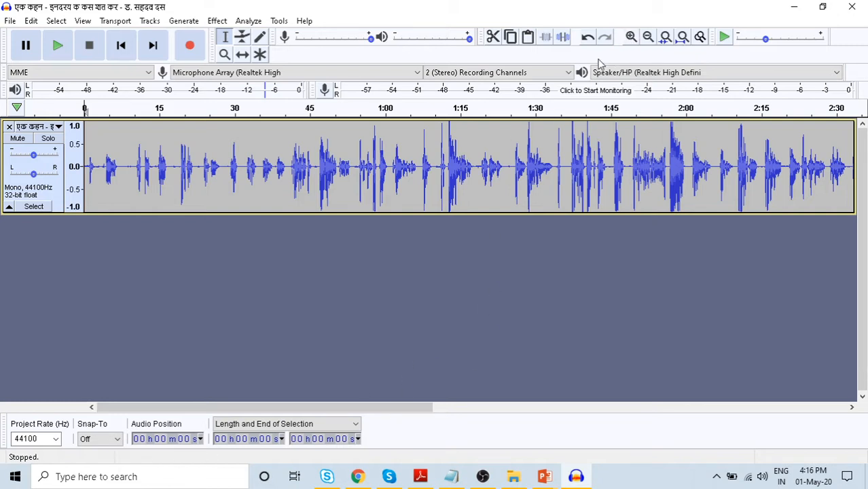
{"action": "left_click", "coordinate": [650, 37]}
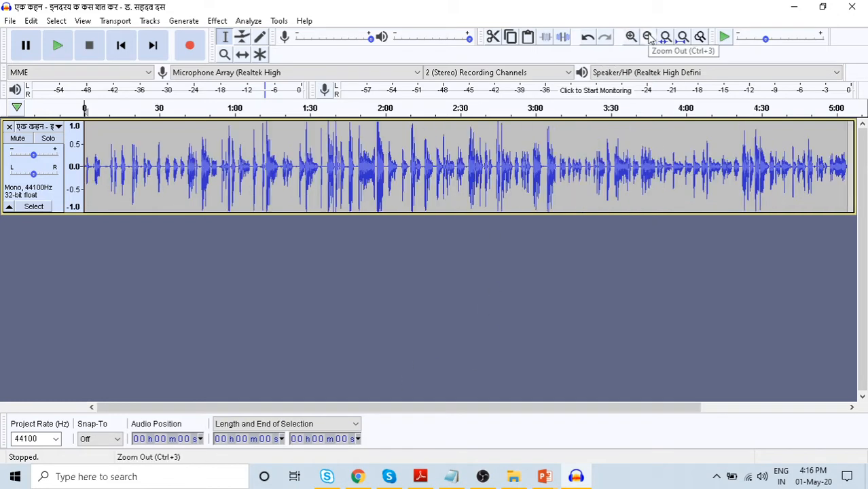
{"action": "left_click", "coordinate": [648, 37]}
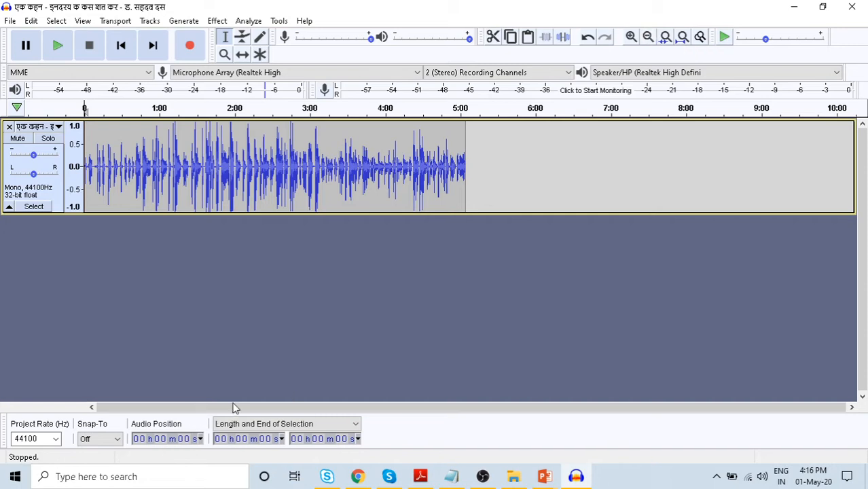
{"action": "left_click", "coordinate": [631, 37]}
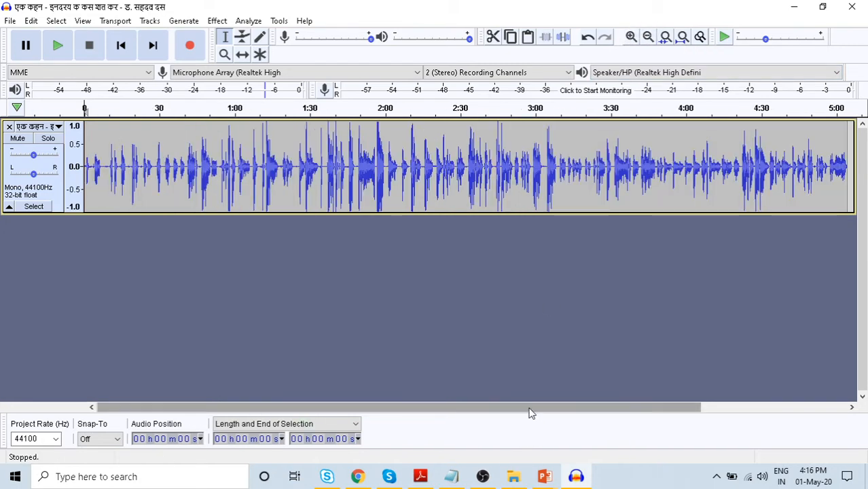
{"action": "left_click_drag", "start_coordinate": [531, 411], "coordinate": [291, 415]}
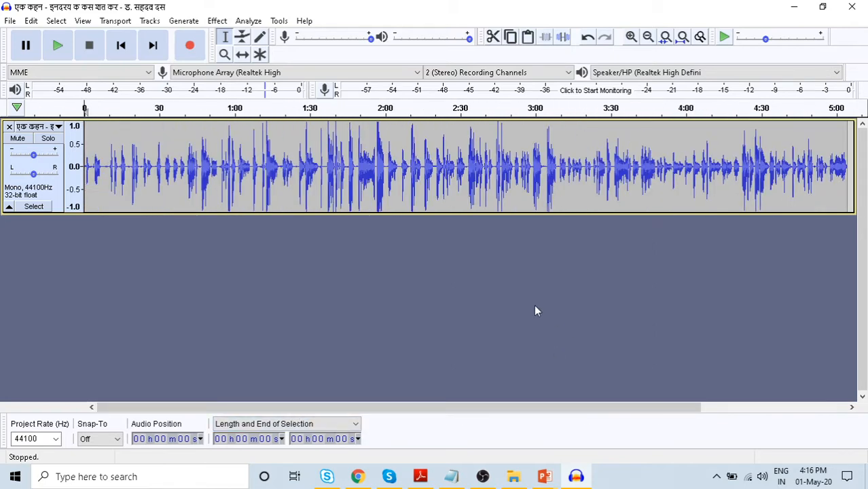
- Select the first 41 seconds of the track and review the track's display options without changing any
{"action": "key", "text": "space"}
{"action": "left_click", "coordinate": [362, 171]}
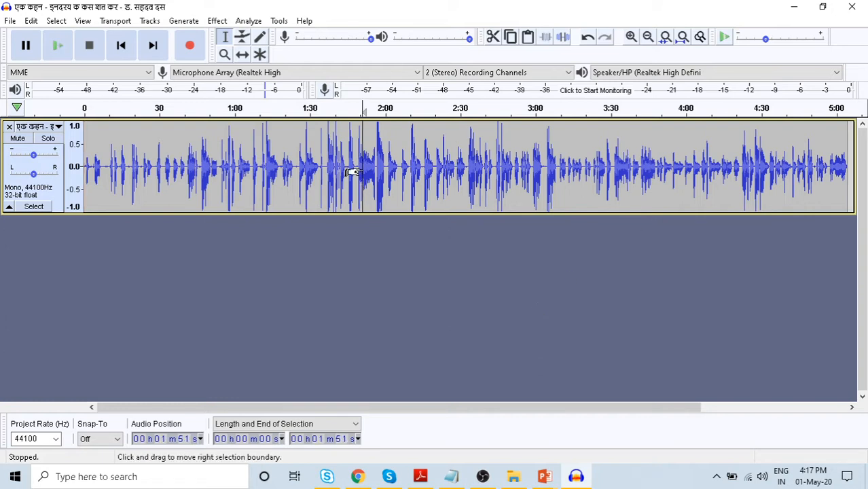
{"action": "key", "text": "ctrl+1"}
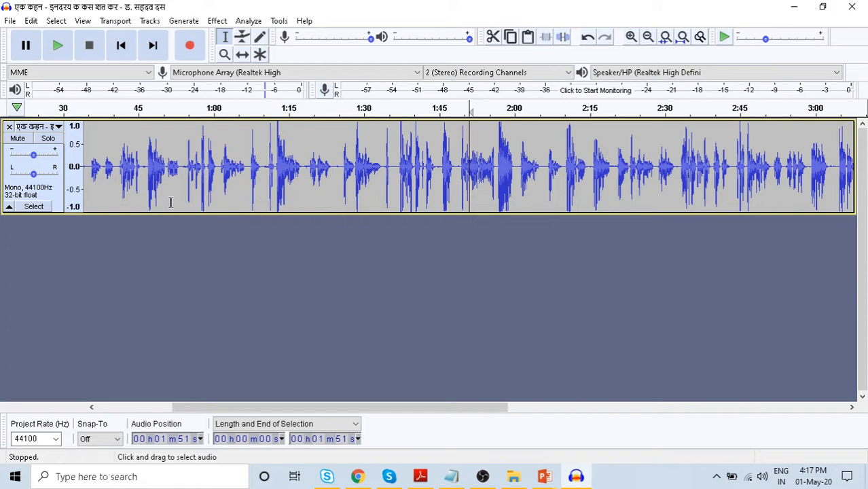
{"action": "left_click", "coordinate": [127, 195]}
{"action": "left_click_drag", "start_coordinate": [120, 186], "coordinate": [29, 197]}
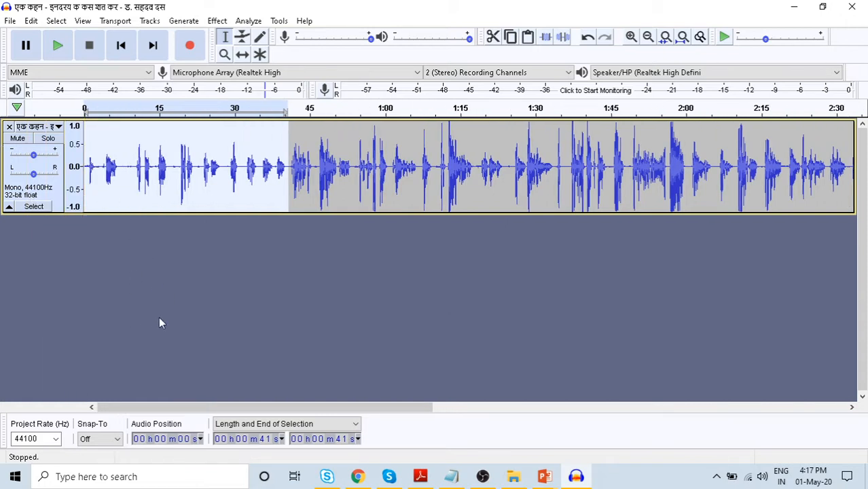
{"action": "left_click", "coordinate": [59, 129]}
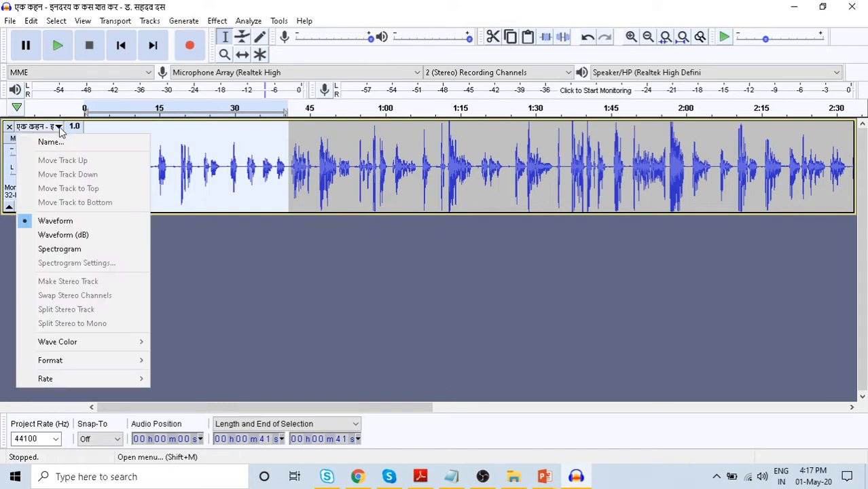
{"action": "left_click", "coordinate": [233, 261]}
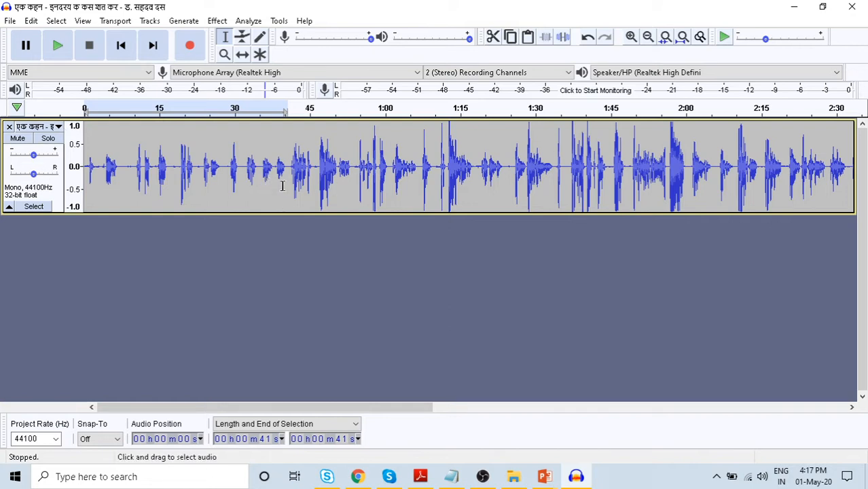
- Select the first short sound burst, from about 1.15 to 1.3 seconds
{"action": "left_click", "coordinate": [129, 177]}
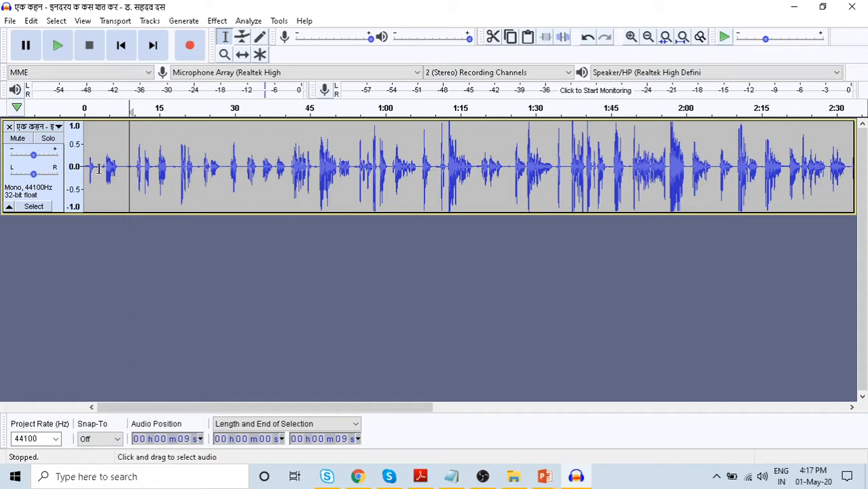
{"action": "left_click", "coordinate": [90, 169]}
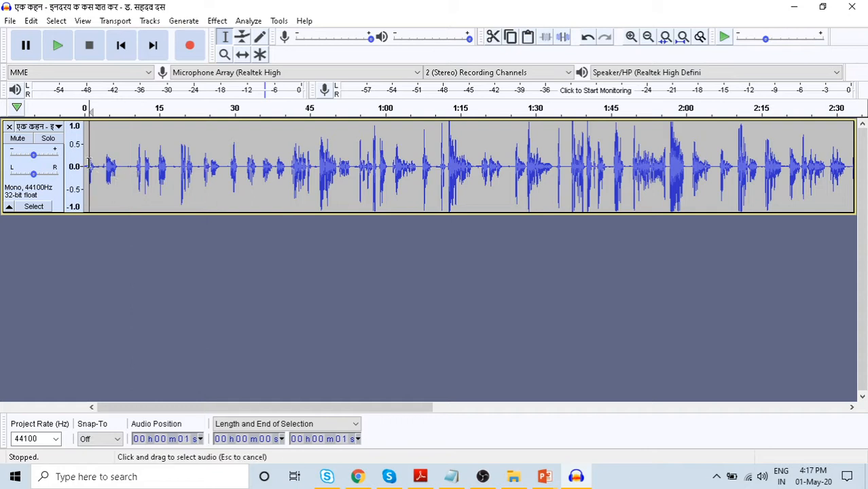
{"action": "left_click", "coordinate": [631, 38]}
{"action": "left_click", "coordinate": [631, 37]}
{"action": "left_click", "coordinate": [631, 38]}
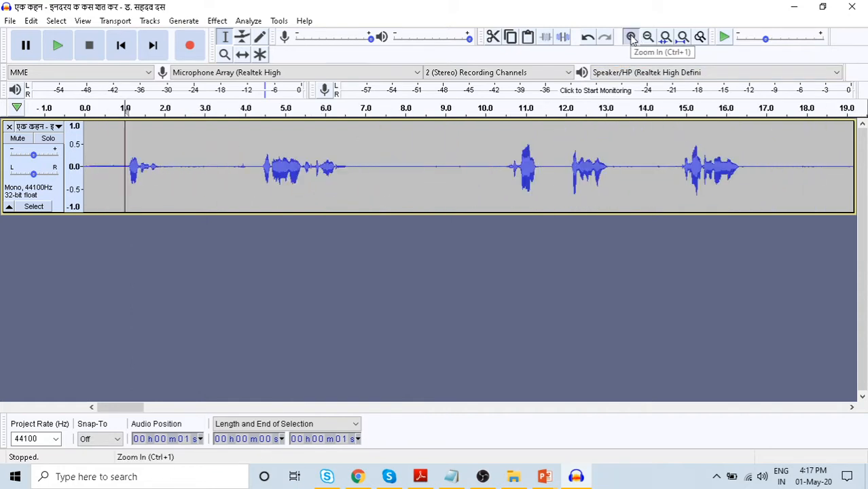
{"action": "left_click", "coordinate": [631, 37]}
{"action": "left_click", "coordinate": [631, 37]}
{"action": "left_click_drag", "start_coordinate": [269, 169], "coordinate": [293, 171]}
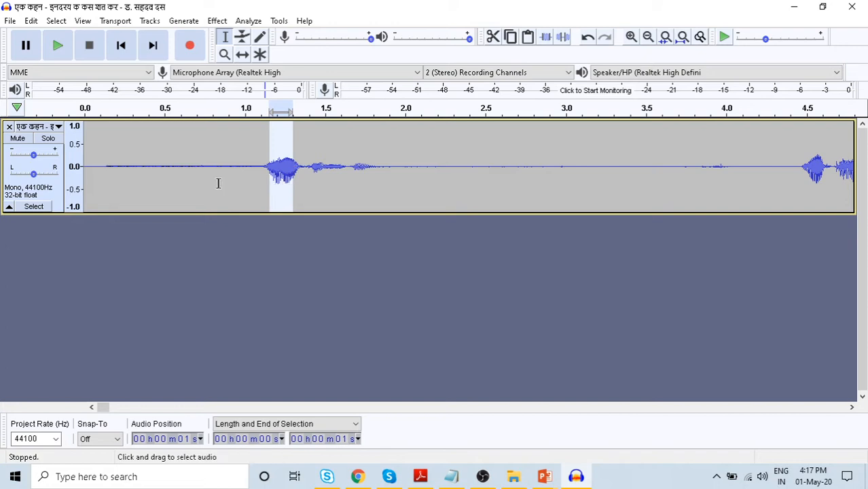
- Preview and apply Amplify to the entire track with -0.368 dB amplification and a new peak amplitude of 0.0 dB
{"action": "key", "text": "ctrl+a"}
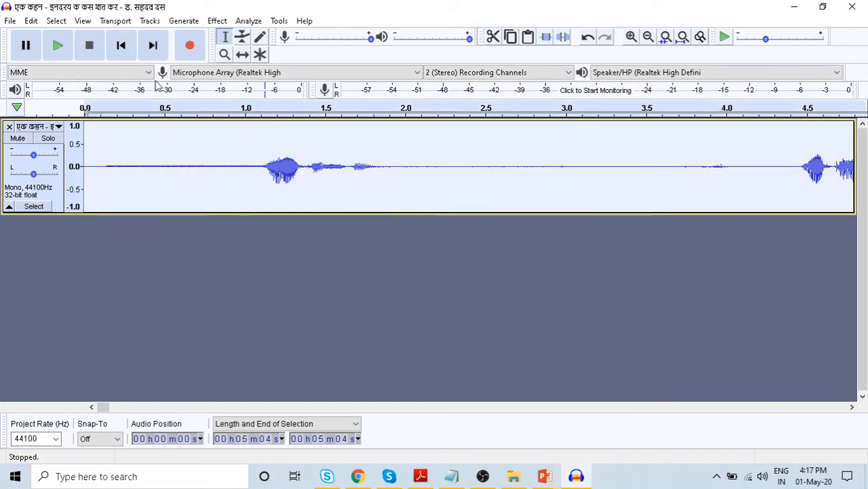
{"action": "left_click", "coordinate": [217, 21]}
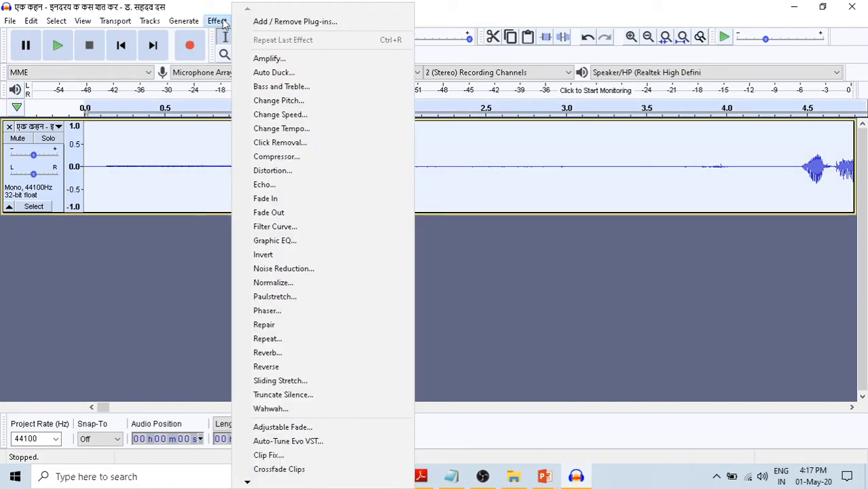
{"action": "left_click", "coordinate": [269, 61]}
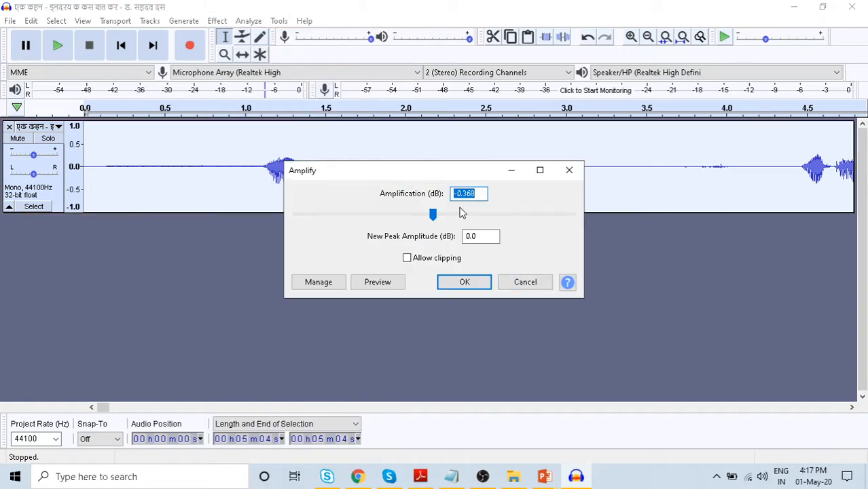
{"action": "left_click", "coordinate": [389, 287]}
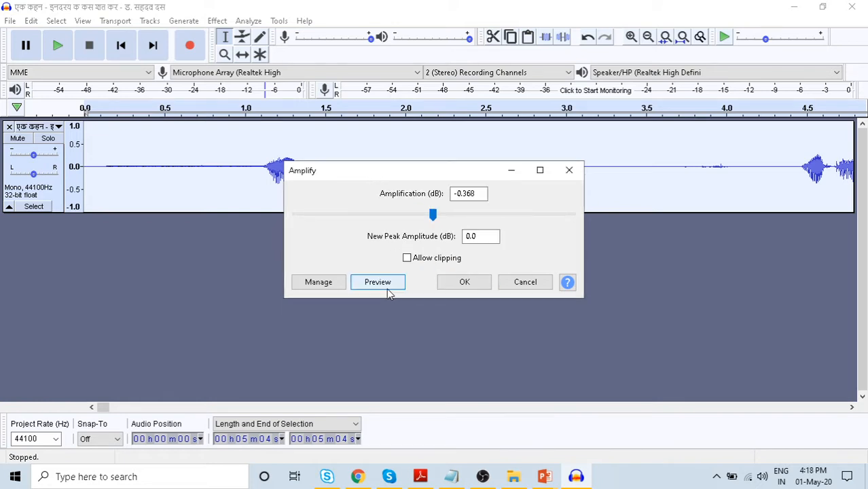
{"action": "left_click", "coordinate": [465, 285]}
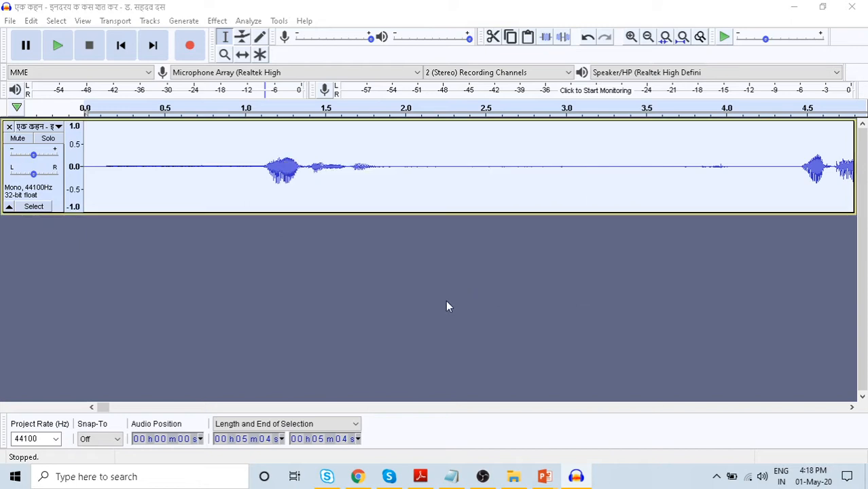
- Play the opening seconds of the track from several positions to check for unwanted sounds
{"action": "left_click", "coordinate": [121, 164]}
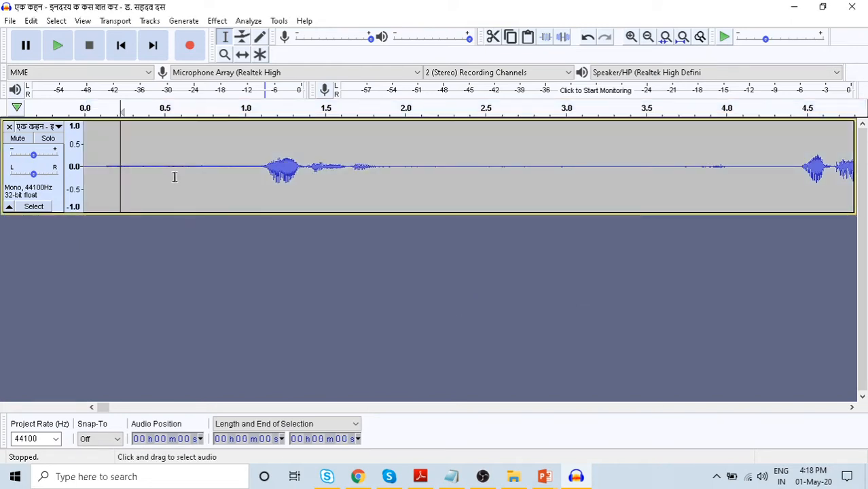
{"action": "key", "text": "space"}
{"action": "key", "text": "space"}
{"action": "left_click_drag", "start_coordinate": [232, 167], "coordinate": [84, 166]}
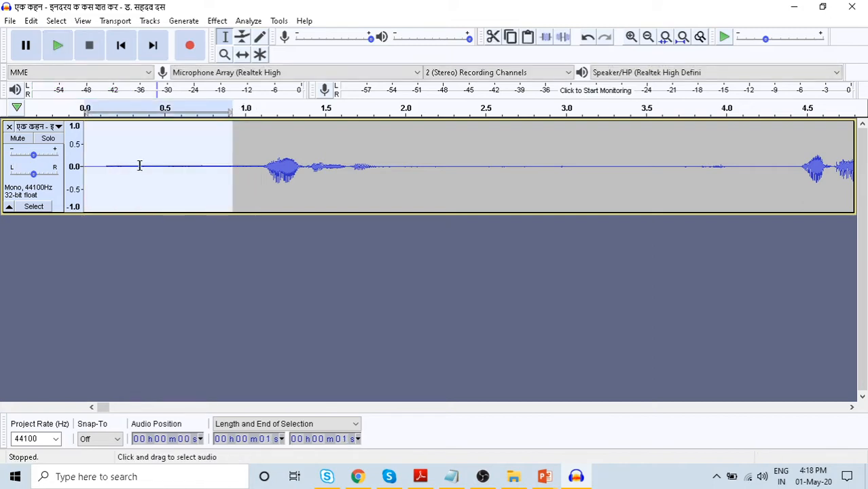
{"action": "left_click", "coordinate": [354, 165]}
{"action": "key", "text": "space"}
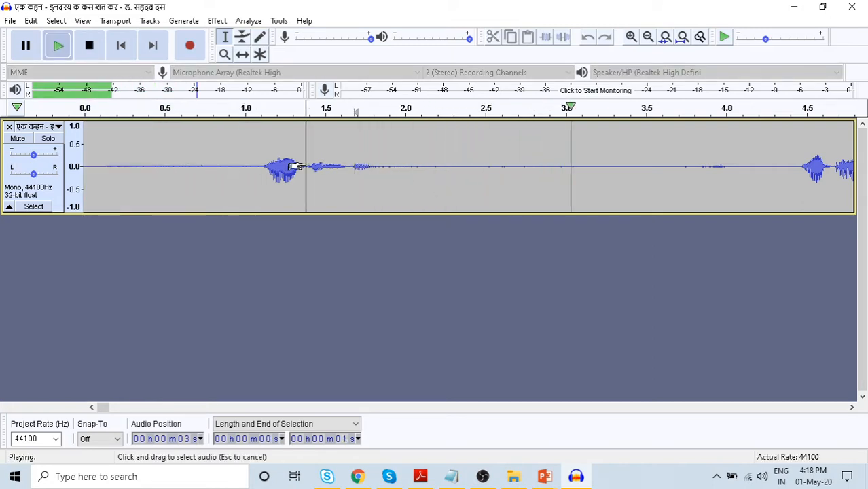
{"action": "key", "text": "space"}
{"action": "key", "text": "space"}
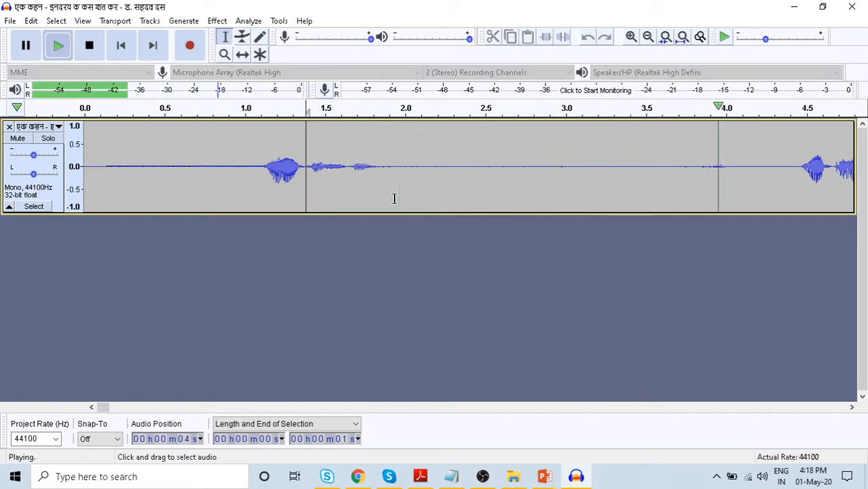
{"action": "key", "text": "space"}
- Select the faint noise between about 3.4 and 4.1 seconds, try deleting it, and undo the deletion
{"action": "left_click_drag", "start_coordinate": [742, 163], "coordinate": [631, 175]}
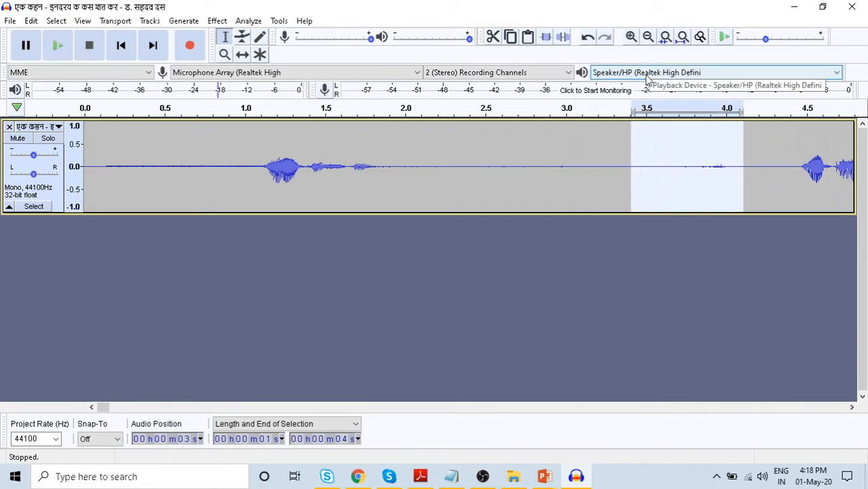
{"action": "key", "text": "Delete"}
{"action": "key", "text": "ctrl+z"}
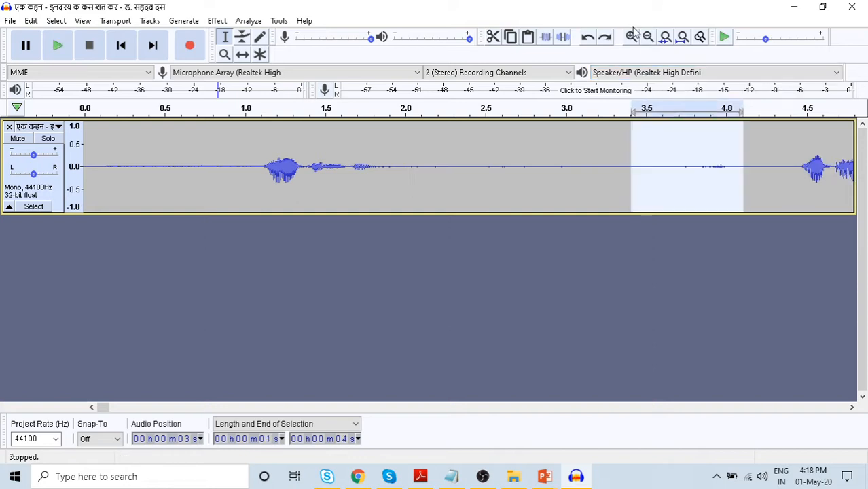
- Try trimming away all audio outside the selection, play the remaining clip, and undo the trim
{"action": "left_click", "coordinate": [549, 40]}
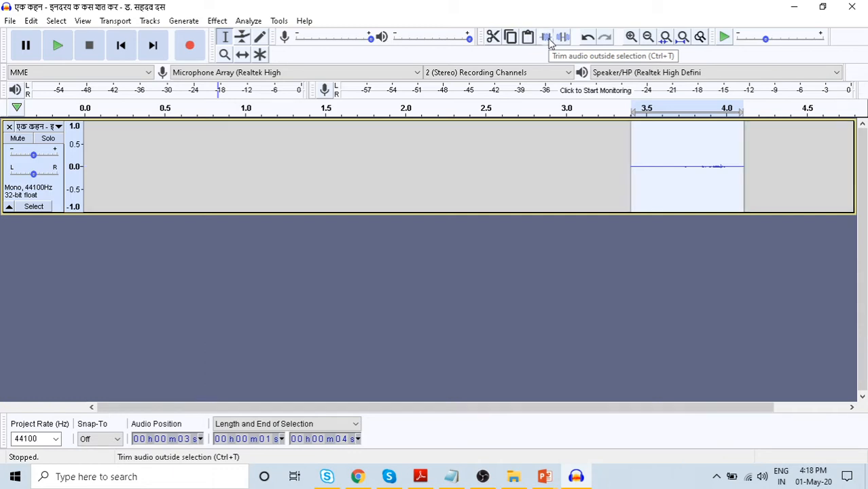
{"action": "key", "text": "space"}
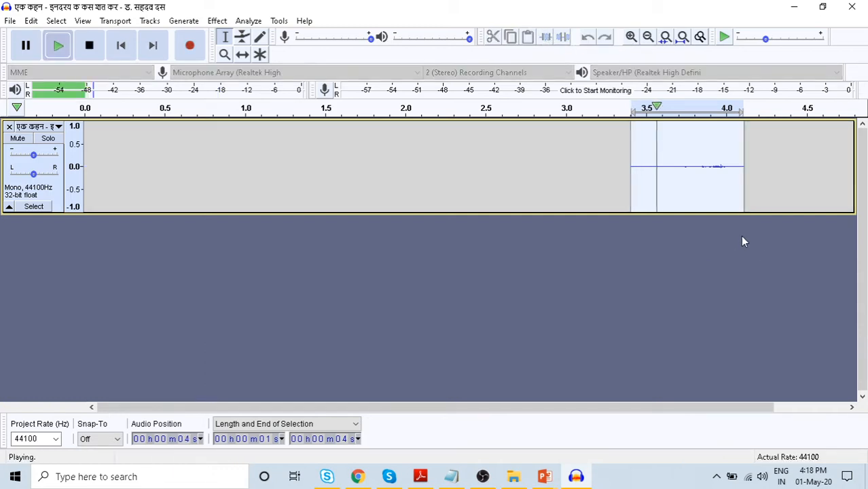
{"action": "key", "text": "ctrl+z"}
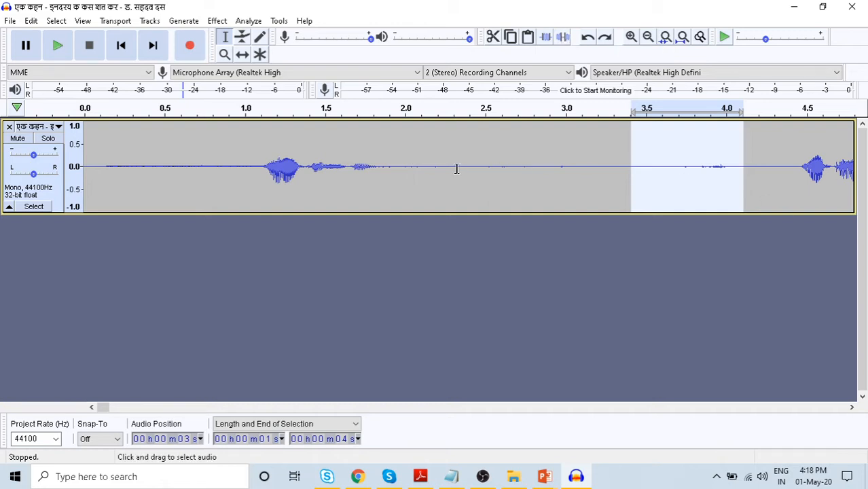
- Try silencing the selected audio, undo the silencing, and play the selection
{"action": "left_click", "coordinate": [563, 38]}
{"action": "key", "text": "ctrl+z"}
{"action": "key", "text": "space"}
{"action": "key", "text": "space"}
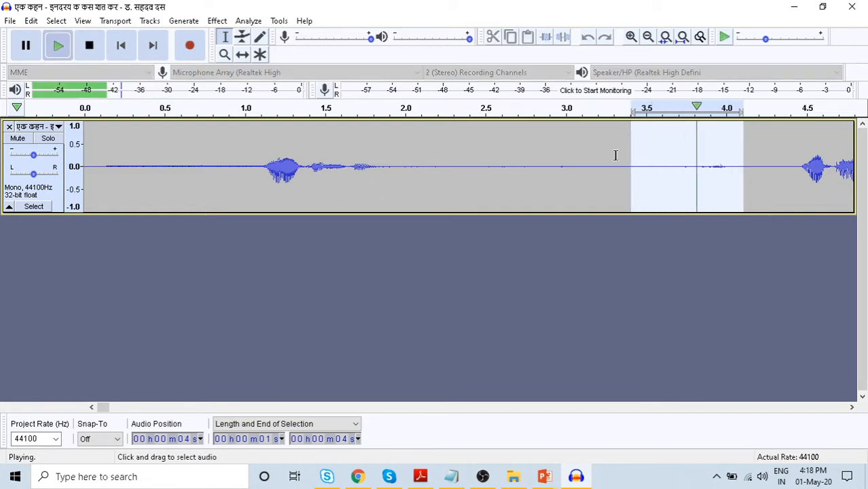
- Silence the faint noise between about 3.4 and 4.1 seconds, and the stretch from about 2.2 to 4.1 seconds
{"action": "key", "text": "space"}
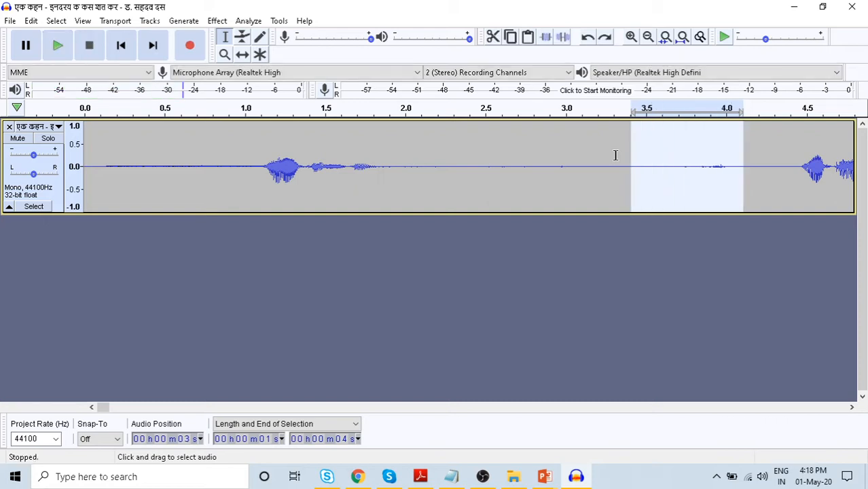
{"action": "left_click", "coordinate": [563, 38]}
{"action": "left_click_drag", "start_coordinate": [440, 173], "coordinate": [623, 148]}
{"action": "left_click_drag", "start_coordinate": [693, 147], "coordinate": [736, 150]}
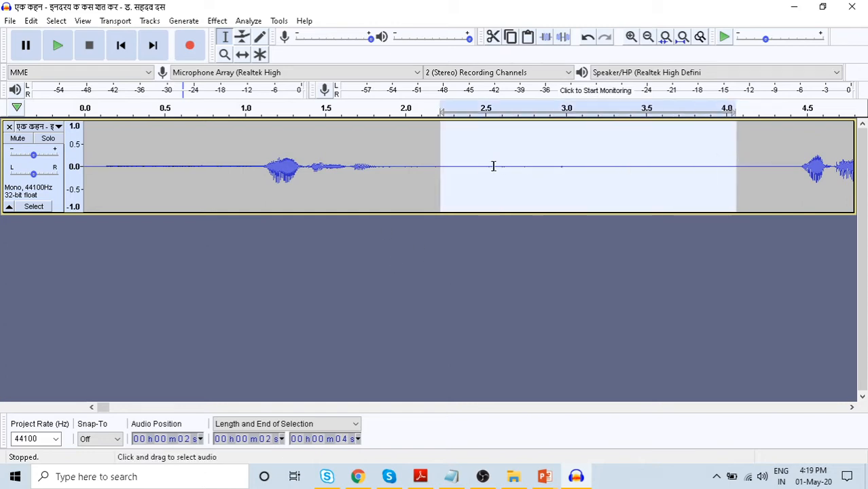
{"action": "left_click", "coordinate": [563, 38]}
- Play the track from about 0.8 seconds to check the silenced section
{"action": "left_click", "coordinate": [212, 176]}
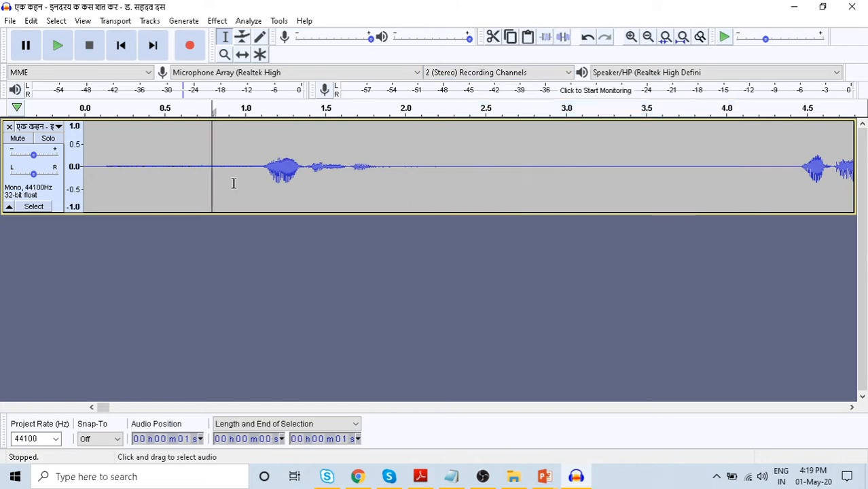
{"action": "key", "text": "space"}
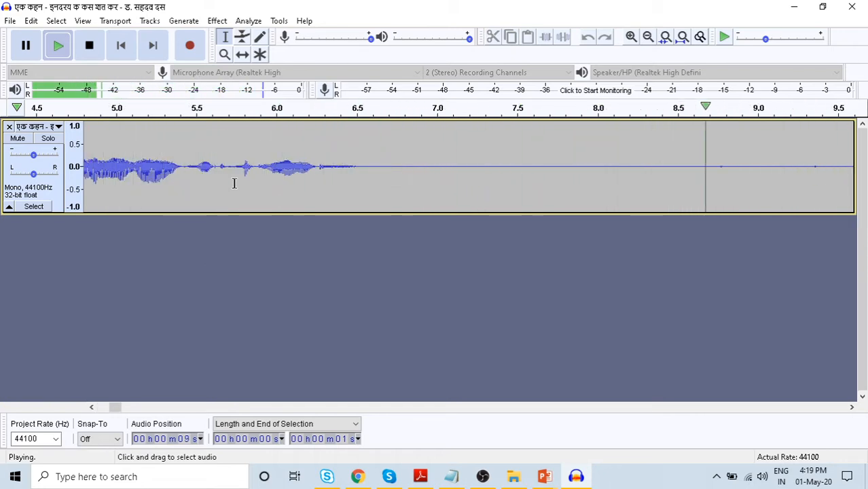
{"action": "key", "text": "space"}
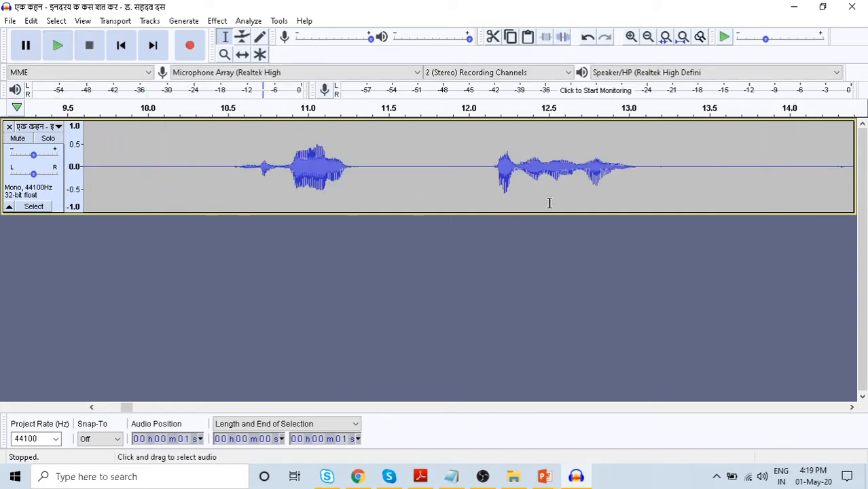
- Select the word between about 10.6 and 11.3 seconds, try silencing it and undo that, and trim away the surrounding audio and play the clip
{"action": "left_click", "coordinate": [358, 170]}
{"action": "left_click_drag", "start_coordinate": [333, 170], "coordinate": [238, 157]}
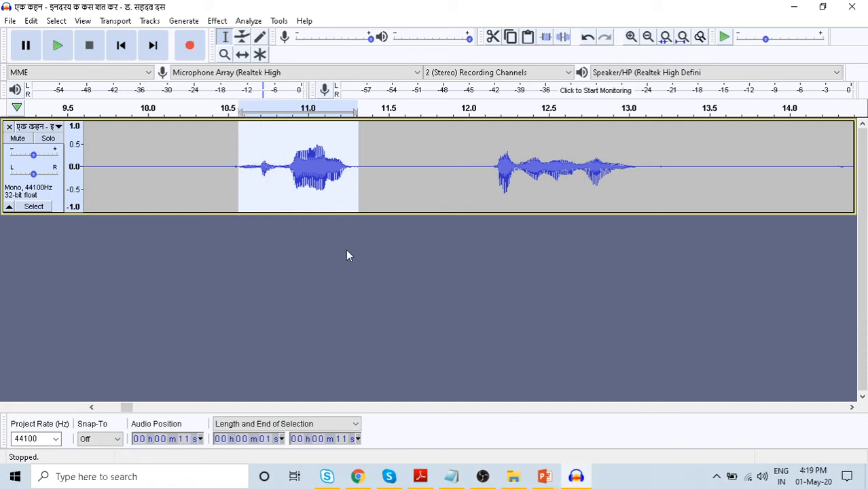
{"action": "left_click", "coordinate": [564, 37]}
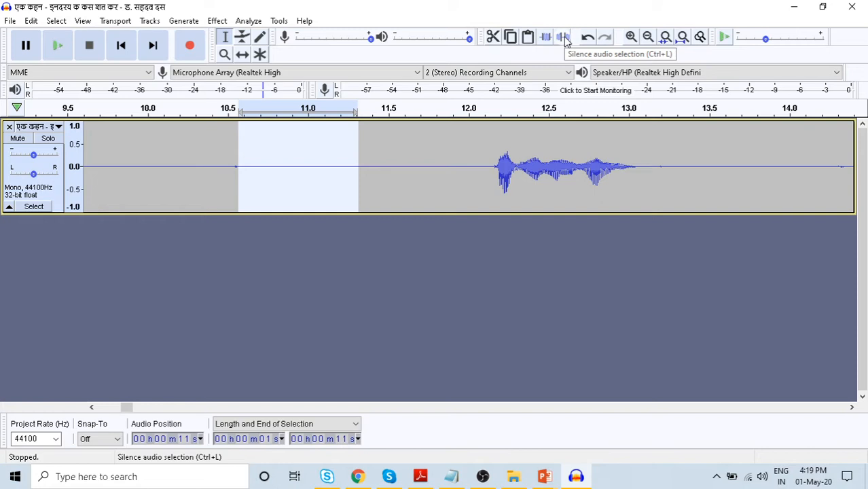
{"action": "key", "text": "ctrl+z"}
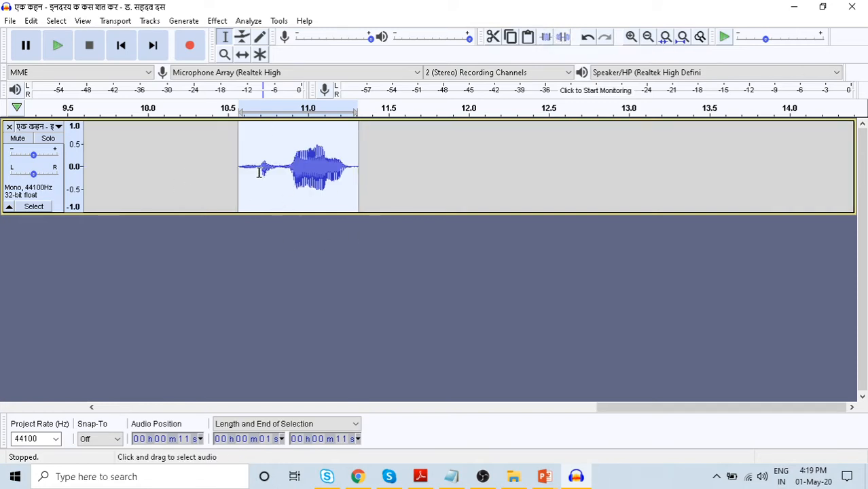
{"action": "key", "text": "space"}
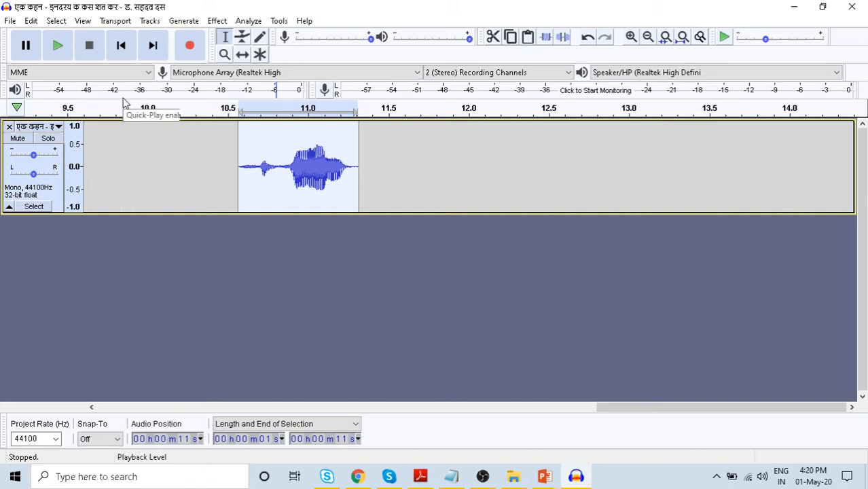
- Align the start of the trimmed clip to zero and go to the beginning of the timeline
{"action": "left_click", "coordinate": [150, 20]}
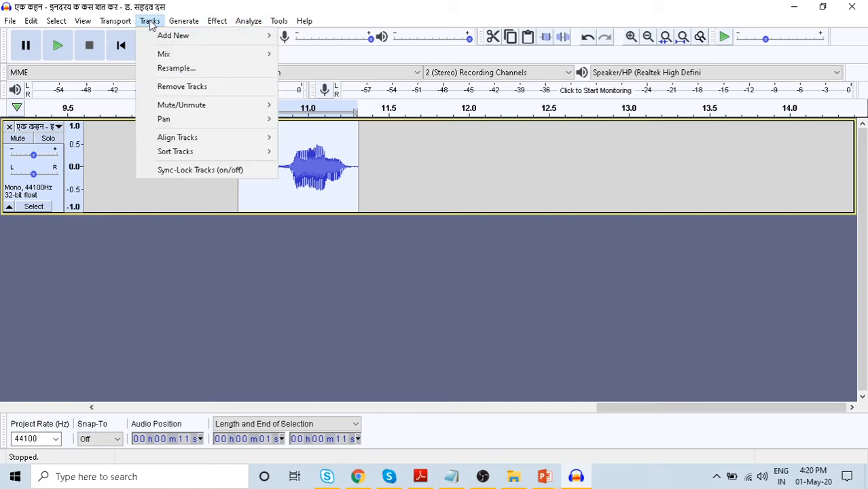
{"action": "mouse_move", "coordinate": [181, 143]}
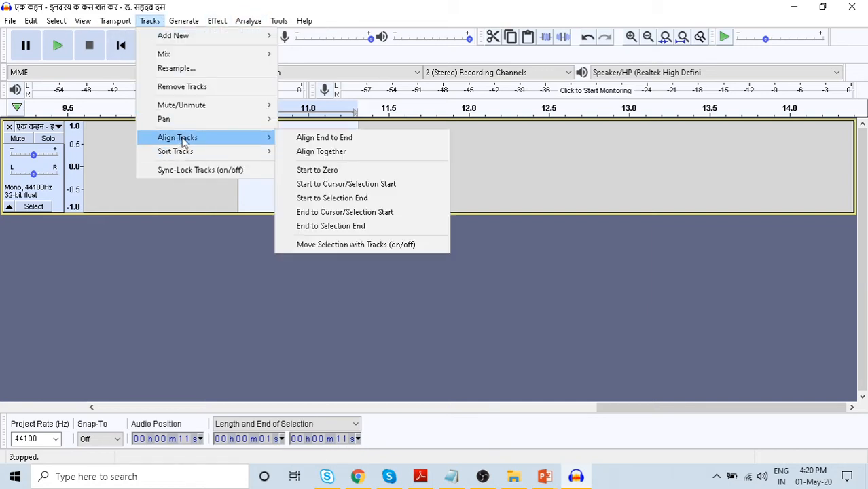
{"action": "left_click", "coordinate": [349, 172]}
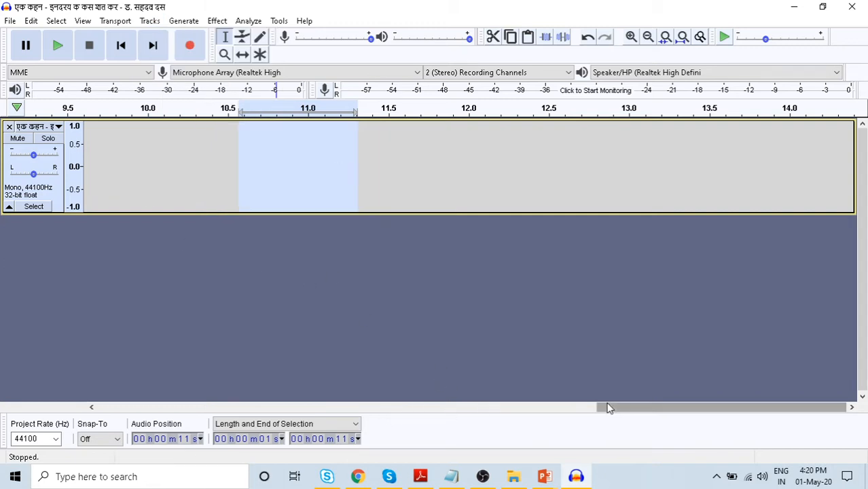
{"action": "left_click_drag", "start_coordinate": [606, 407], "coordinate": [107, 424]}
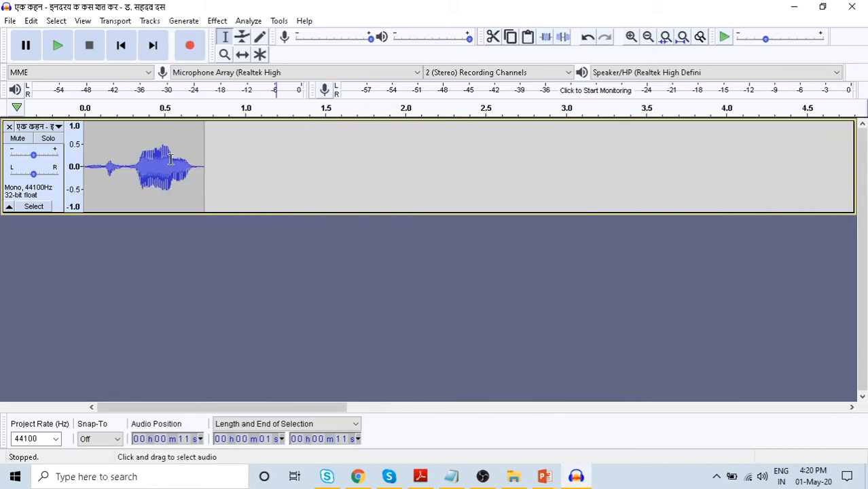
- Undo the clip alignment, the trim and the earlier silencing edits to restore the full recording
{"action": "key", "text": "ctrl+z"}
{"action": "key", "text": "ctrl+z"}
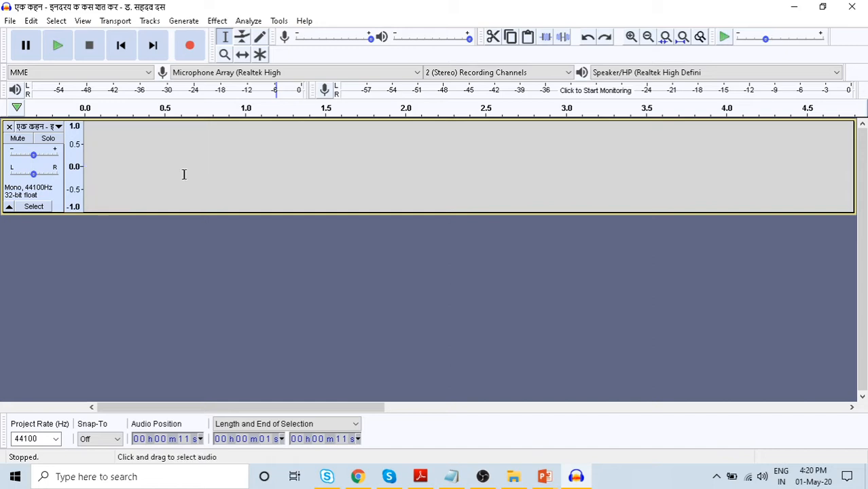
{"action": "key", "text": "ctrl+z"}
{"action": "key", "text": "ctrl+z"}
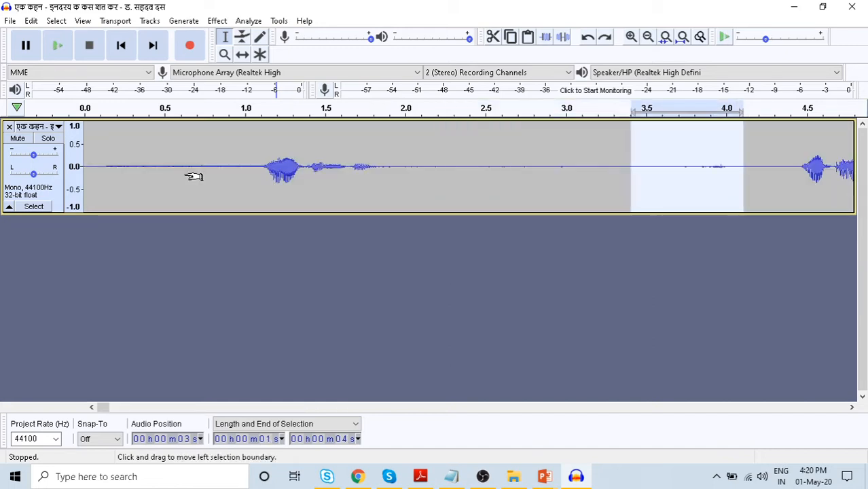
- Select the passage between about 47 and 50 seconds, try silencing it, and undo the silencing
{"action": "left_click", "coordinate": [648, 38]}
{"action": "left_click", "coordinate": [648, 38]}
{"action": "left_click", "coordinate": [648, 38]}
{"action": "left_click", "coordinate": [648, 38]}
{"action": "left_click", "coordinate": [647, 39]}
{"action": "left_click", "coordinate": [648, 38]}
{"action": "left_click", "coordinate": [648, 38]}
{"action": "left_click", "coordinate": [648, 38]}
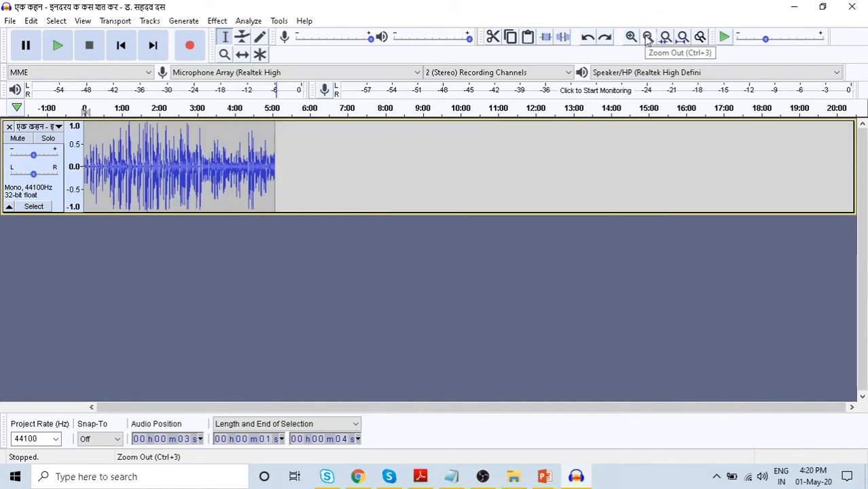
{"action": "left_click", "coordinate": [648, 38]}
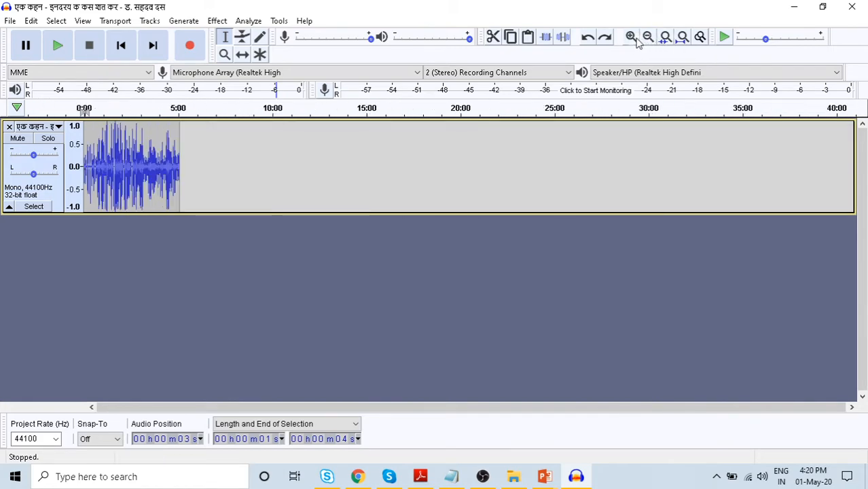
{"action": "left_click", "coordinate": [631, 38]}
{"action": "left_click", "coordinate": [631, 38]}
{"action": "left_click", "coordinate": [631, 38]}
{"action": "left_click", "coordinate": [631, 38]}
{"action": "left_click", "coordinate": [631, 39]}
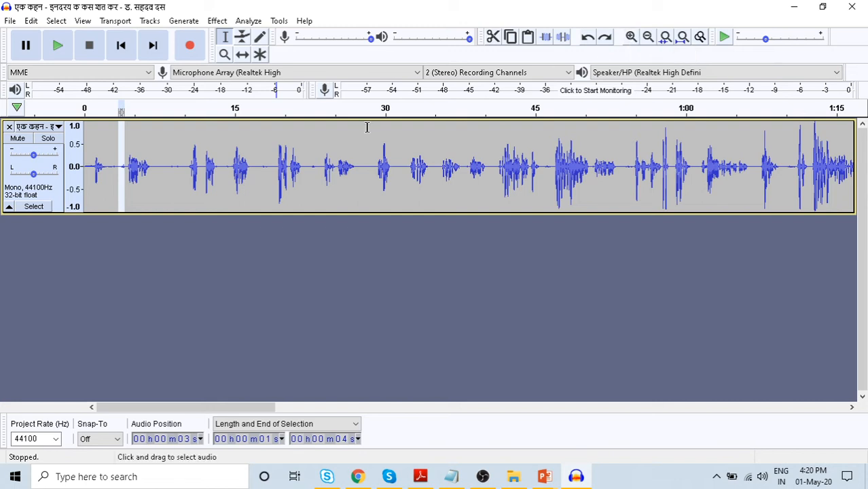
{"action": "left_click", "coordinate": [555, 166]}
{"action": "left_click_drag", "start_coordinate": [555, 167], "coordinate": [588, 165]}
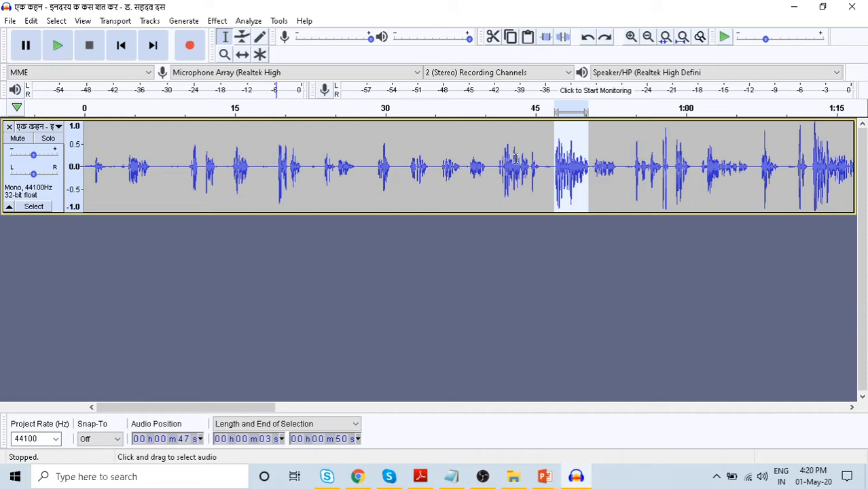
{"action": "left_click", "coordinate": [562, 38]}
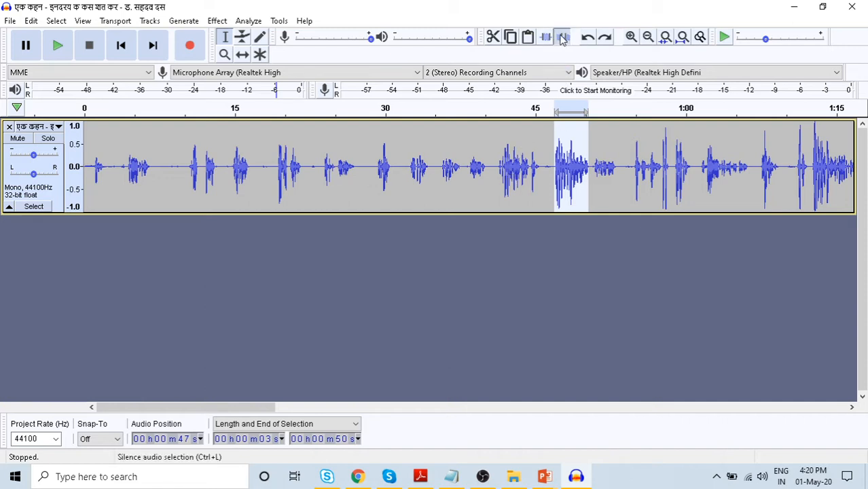
{"action": "key", "text": "ctrl+z"}
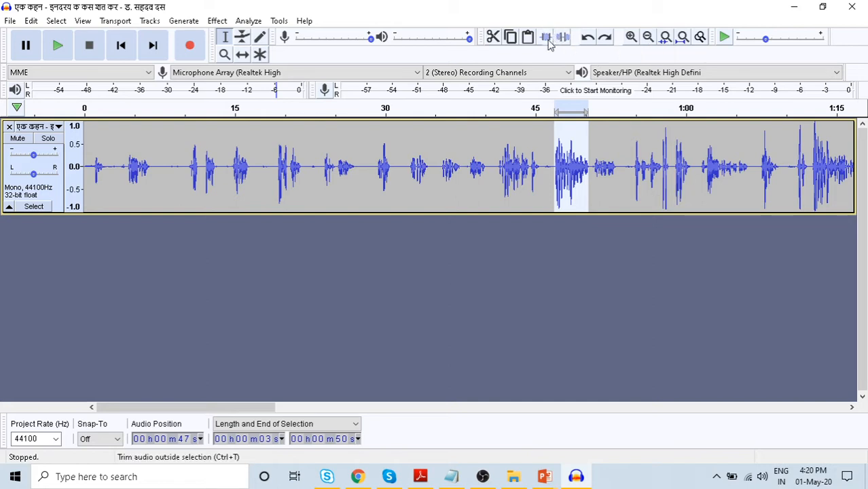
- Trim away all audio outside the selection and align the start of the remaining clip to zero
{"action": "left_click", "coordinate": [548, 39]}
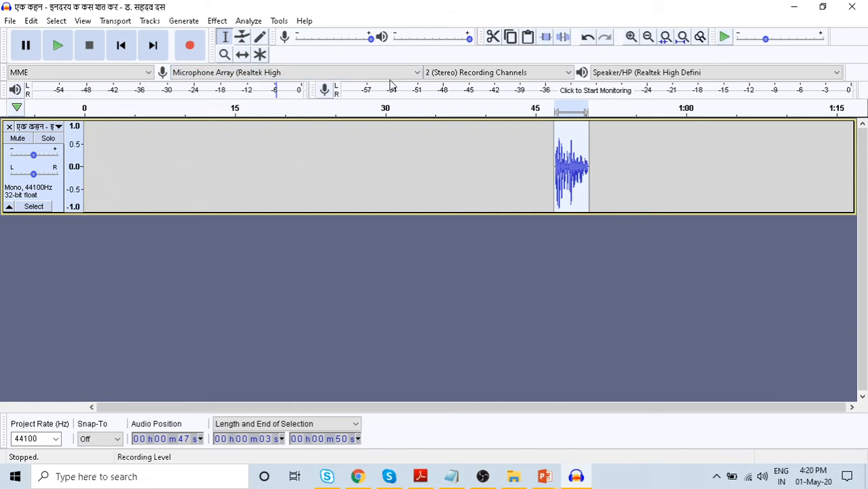
{"action": "left_click", "coordinate": [150, 21]}
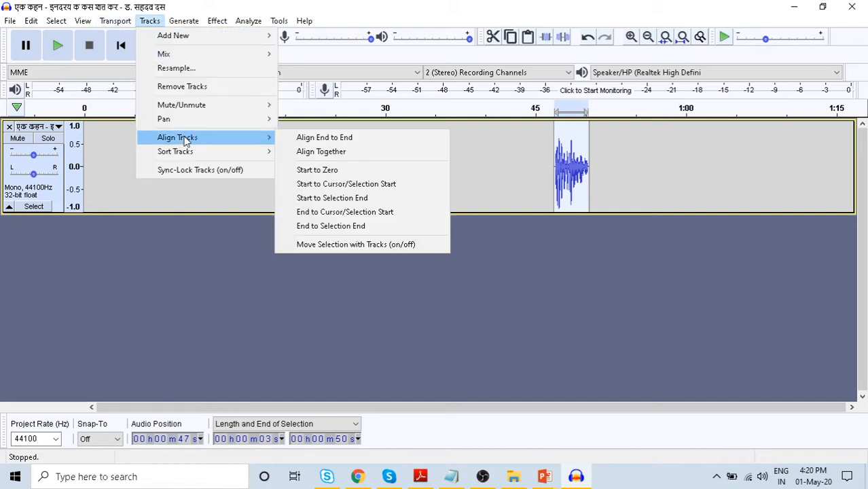
{"action": "left_click", "coordinate": [332, 171]}
{"action": "left_click", "coordinate": [243, 206]}
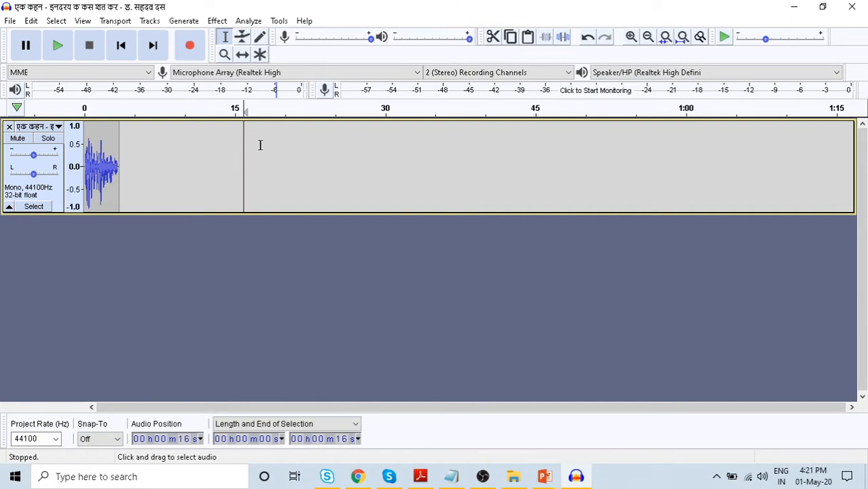
- Place the cursor at about 1.1 seconds in the clip, zoom in around it, and reset the zoom to normal
{"action": "left_click", "coordinate": [118, 174]}
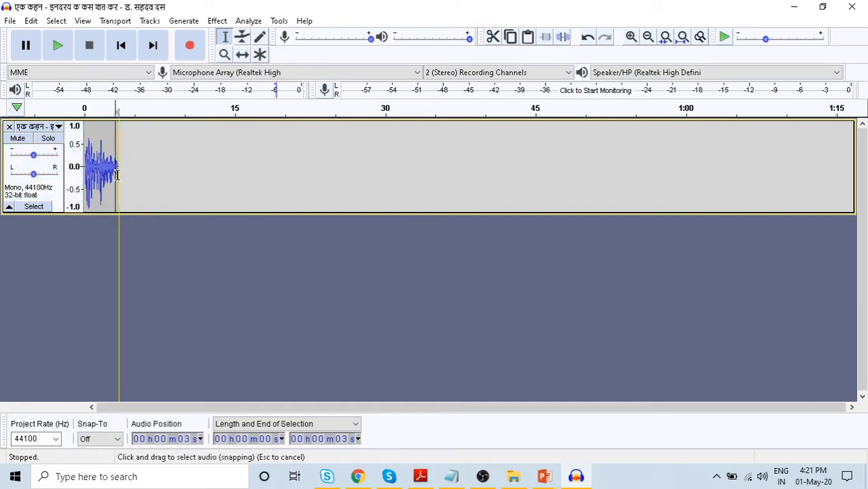
{"action": "left_click", "coordinate": [95, 163]}
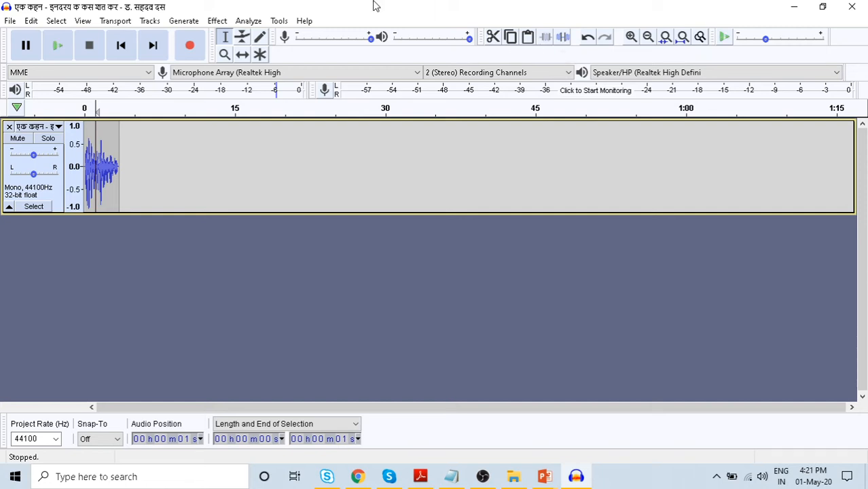
{"action": "key", "text": "ctrl+1"}
{"action": "key", "text": "ctrl+1"}
{"action": "key", "text": "ctrl+1"}
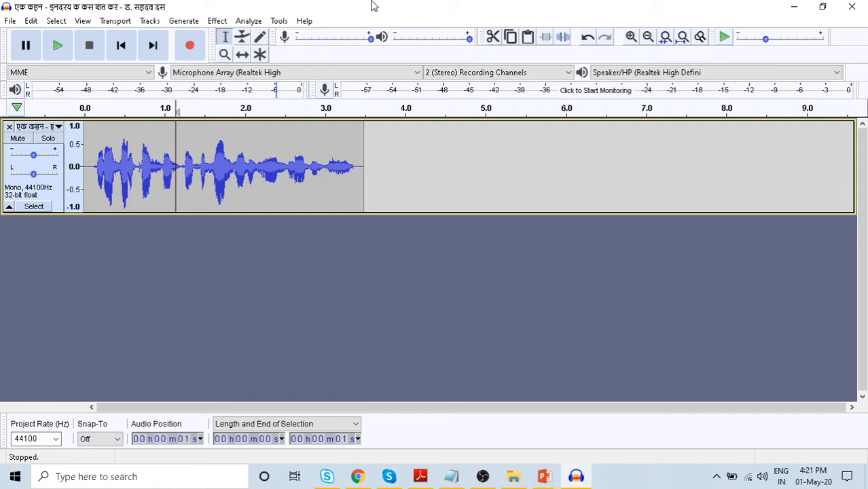
{"action": "key", "text": "ctrl"}
{"action": "key", "text": "ctrl+1"}
{"action": "key", "text": "ctrl+1"}
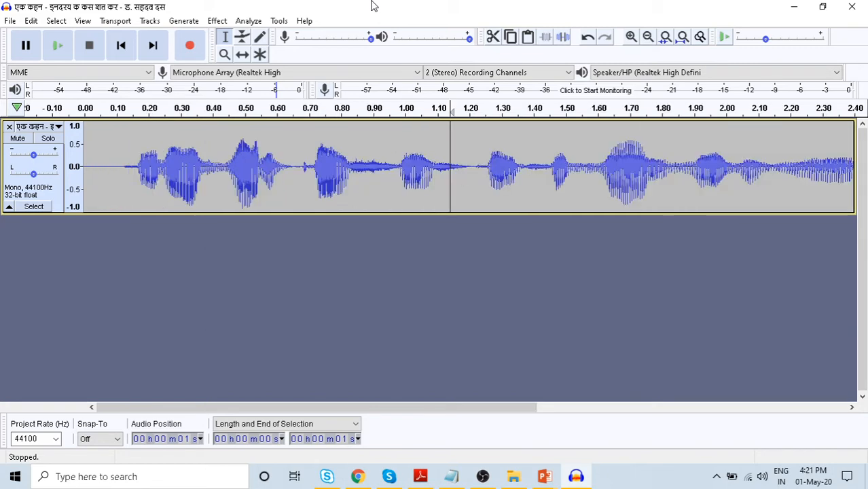
{"action": "key", "text": "ctrl+2"}
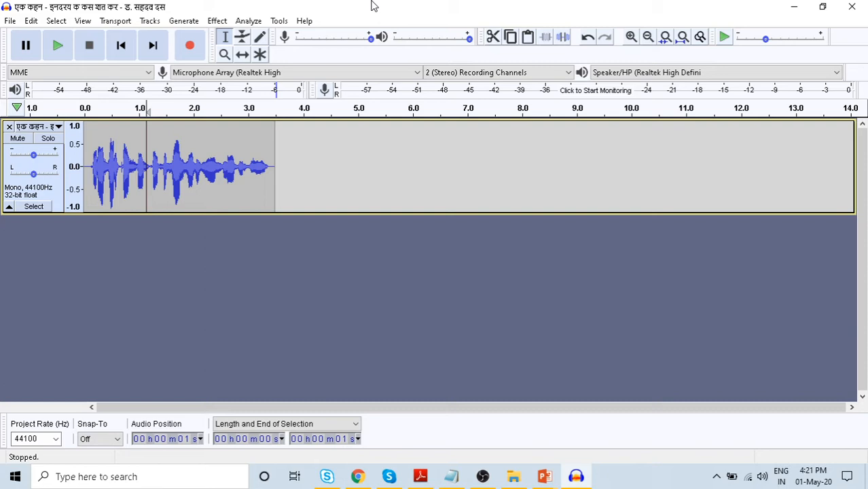
- Play the trimmed clip twice from the cursor at about 1.1 seconds
{"action": "key", "text": "space"}
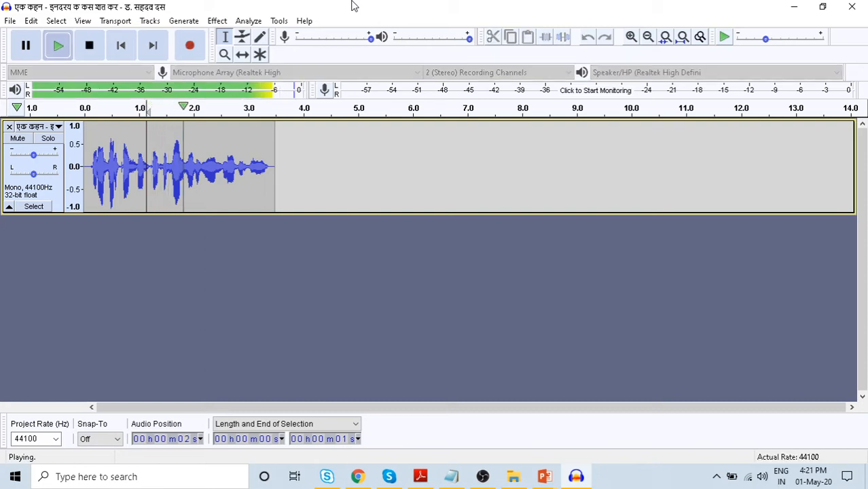
{"action": "key", "text": "space"}
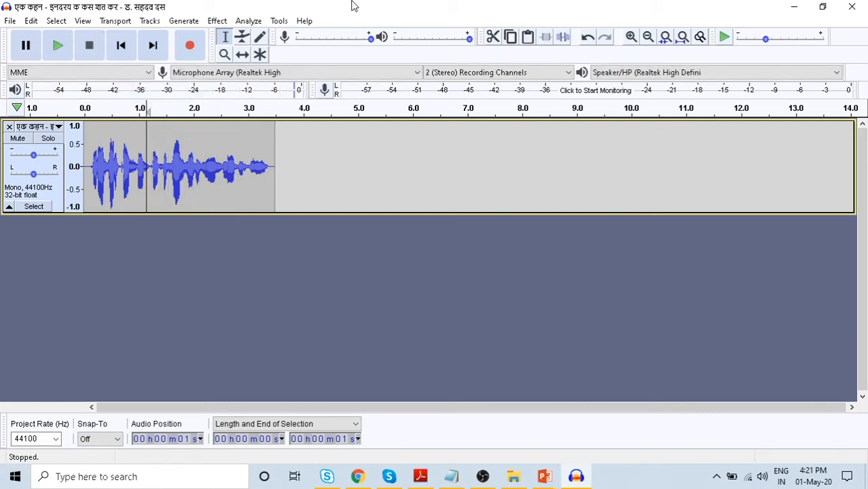
{"action": "key", "text": "space"}
{"action": "key", "text": "space"}
- Increase the track's height and zoom in until the clip fills the width of the view
{"action": "left_click", "coordinate": [163, 204]}
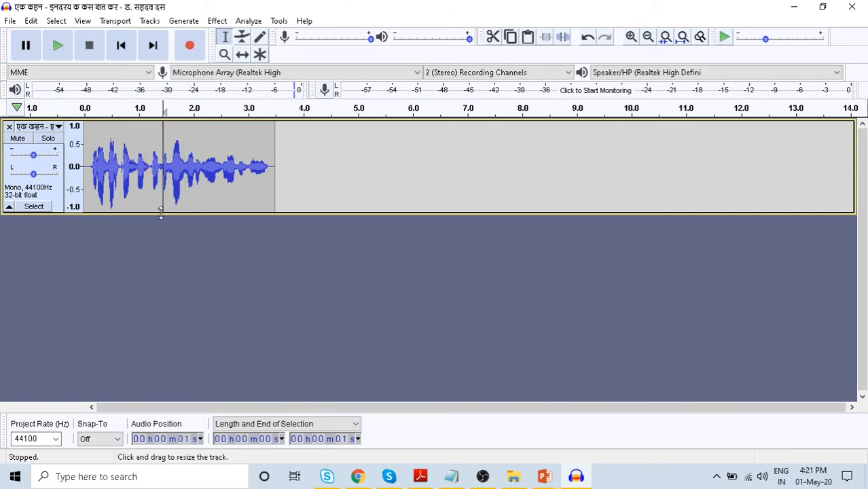
{"action": "left_click_drag", "start_coordinate": [161, 213], "coordinate": [167, 291]}
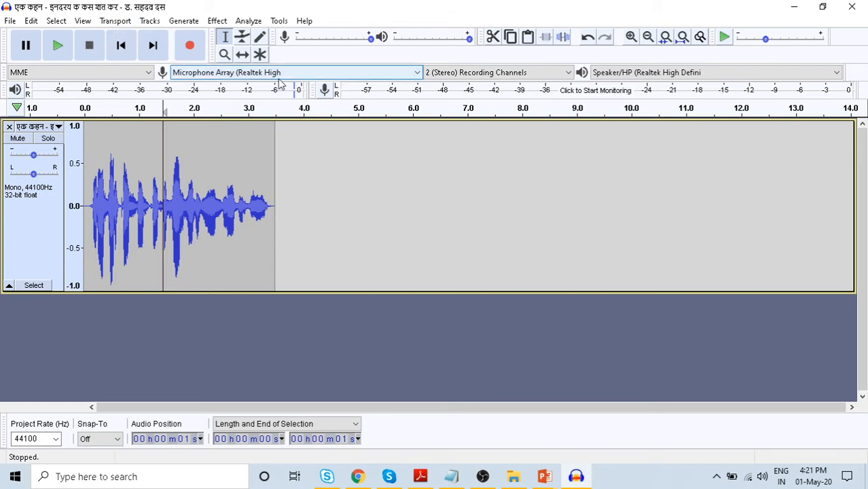
{"action": "key", "text": "ctrl+1"}
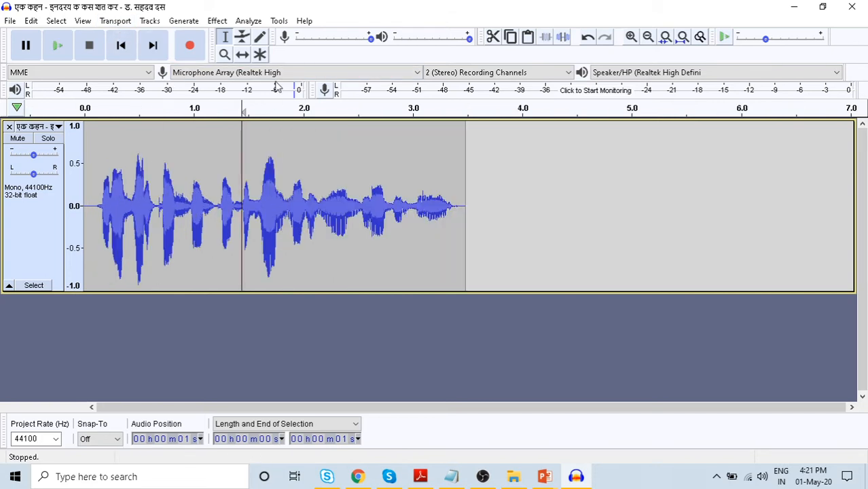
{"action": "key", "text": "ctrl+1"}
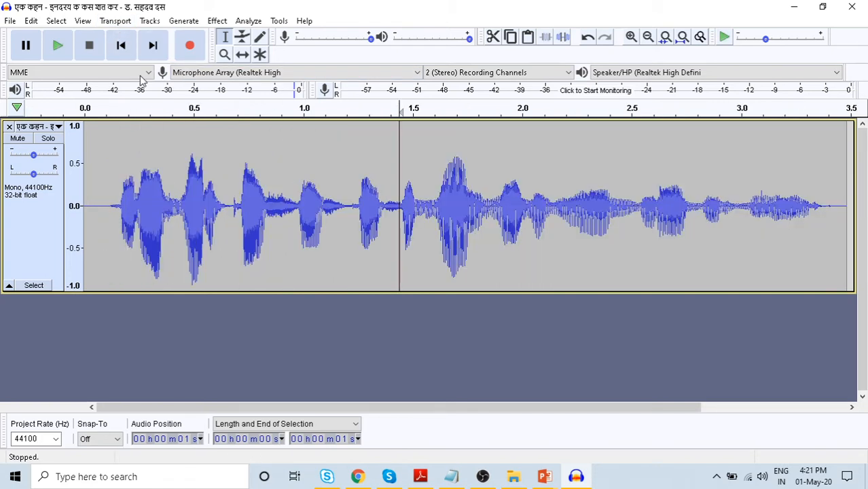
- Place the cursor near the start of the clip and play it from there twice
{"action": "left_click", "coordinate": [90, 192]}
{"action": "key", "text": "space"}
{"action": "key", "text": "space"}
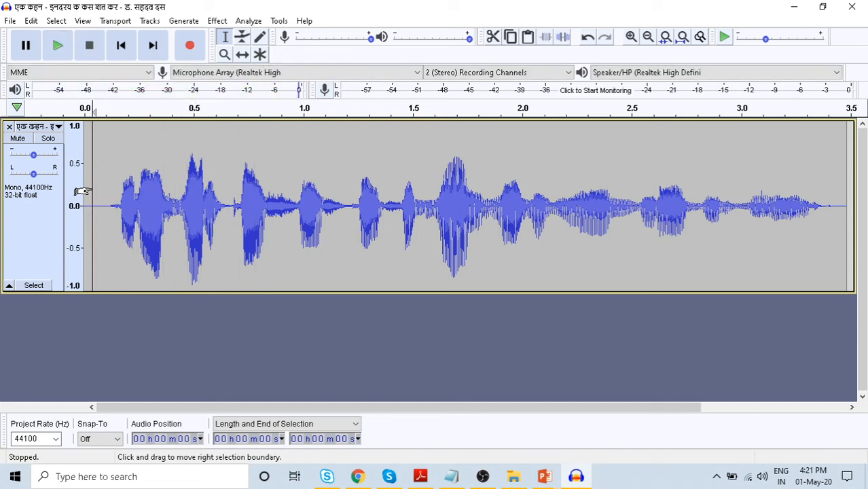
{"action": "key", "text": "space"}
{"action": "key", "text": "space"}
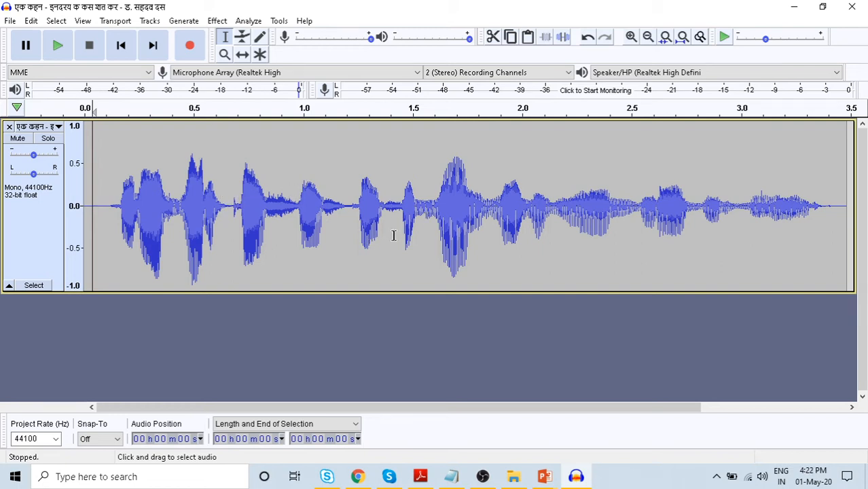
- Select the clip from about 3.4 seconds back to zero twice, clearing the selection each time
{"action": "scroll", "coordinate": [393, 235], "scroll_direction": "down", "scroll_amount": 2}
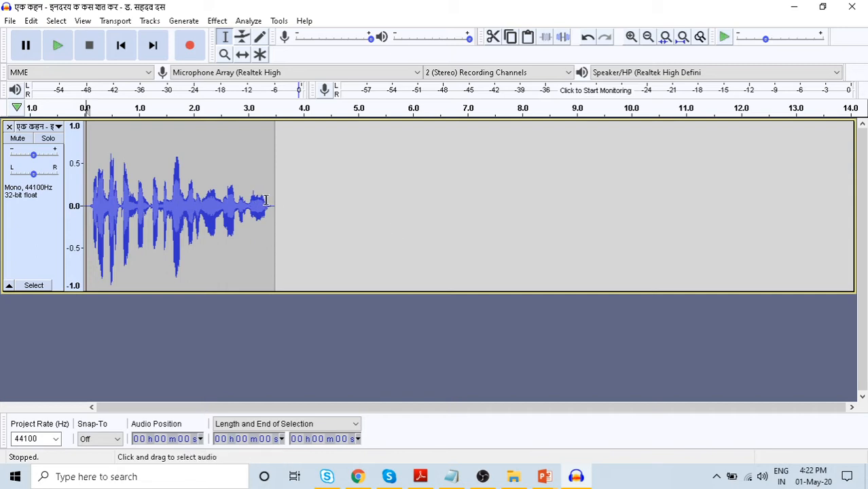
{"action": "left_click_drag", "start_coordinate": [267, 204], "coordinate": [42, 195]}
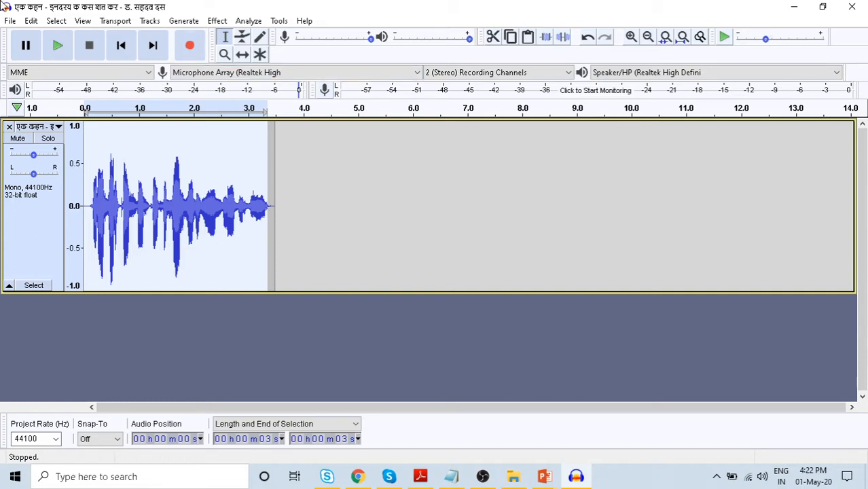
{"action": "left_click", "coordinate": [202, 181]}
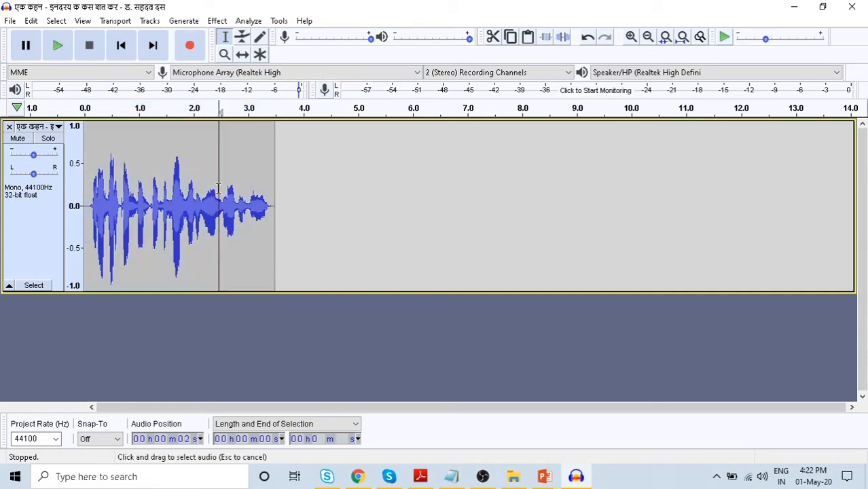
{"action": "left_click_drag", "start_coordinate": [270, 207], "coordinate": [50, 202]}
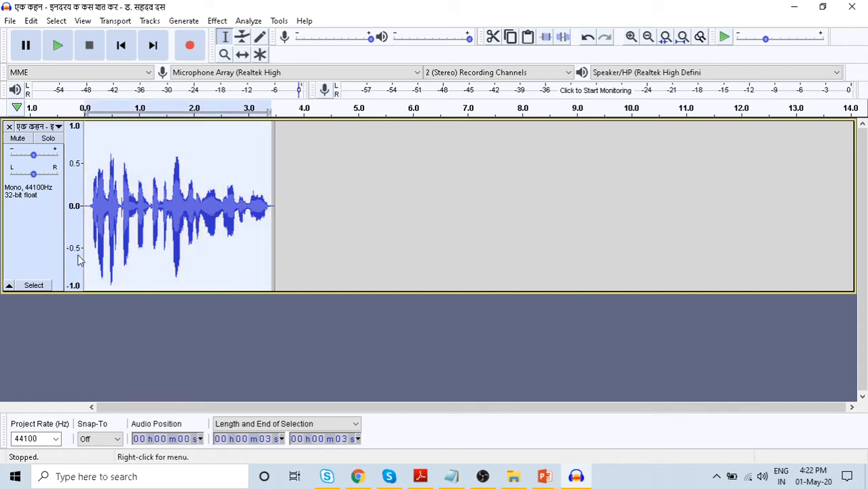
{"action": "left_click", "coordinate": [163, 246]}
- Duplicate the part of the clip between about 1.4 and 1.9 seconds onto a new track
{"action": "left_click", "coordinate": [187, 216]}
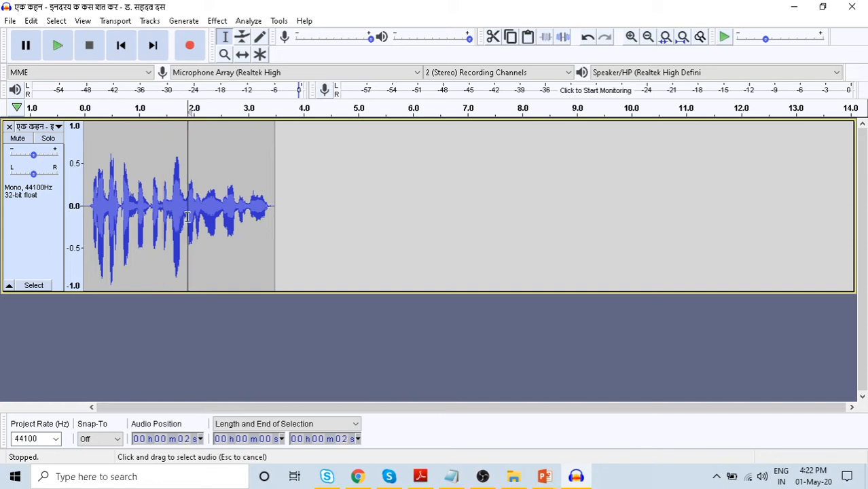
{"action": "left_click_drag", "start_coordinate": [188, 216], "coordinate": [159, 216]}
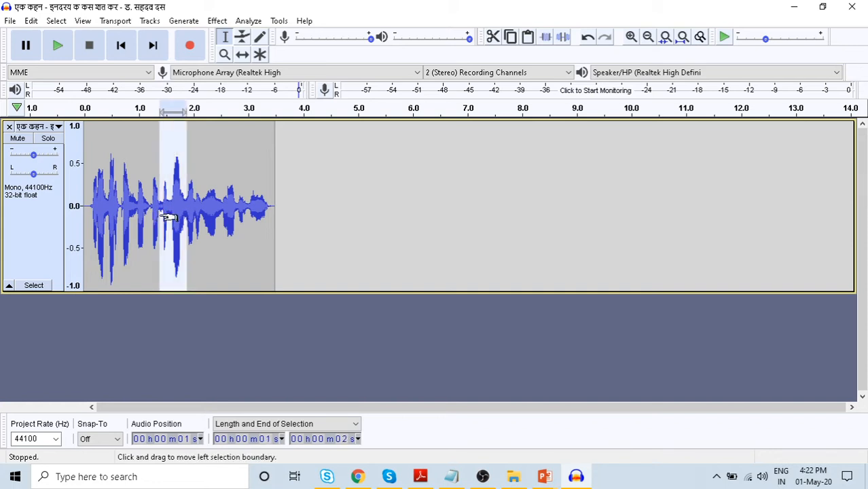
{"action": "key", "text": "ctrl+d"}
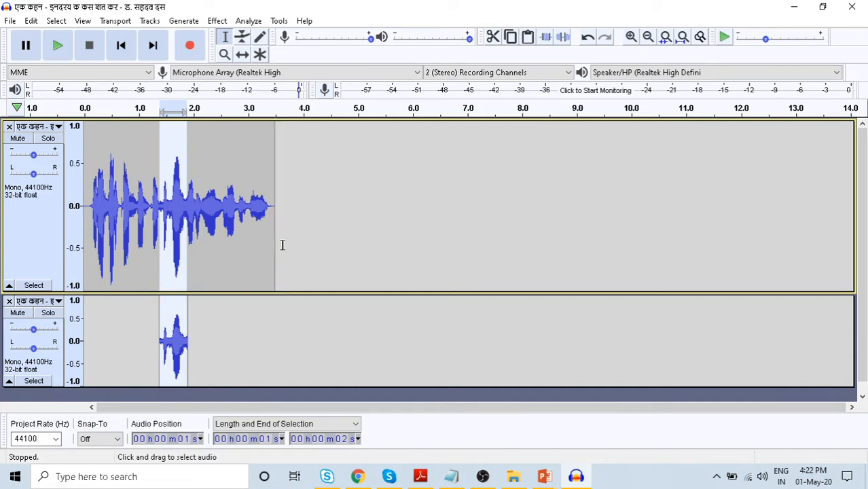
- Close the voice recording project without saving the changes
{"action": "left_click", "coordinate": [8, 21]}
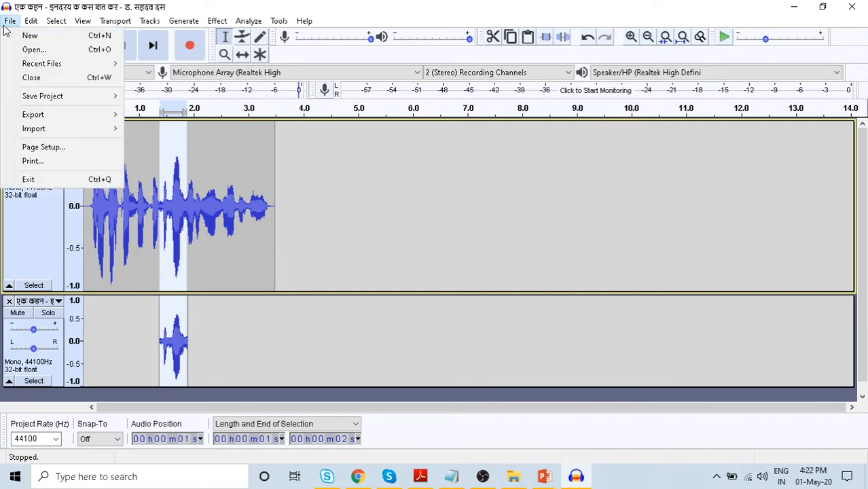
{"action": "left_click", "coordinate": [411, 210]}
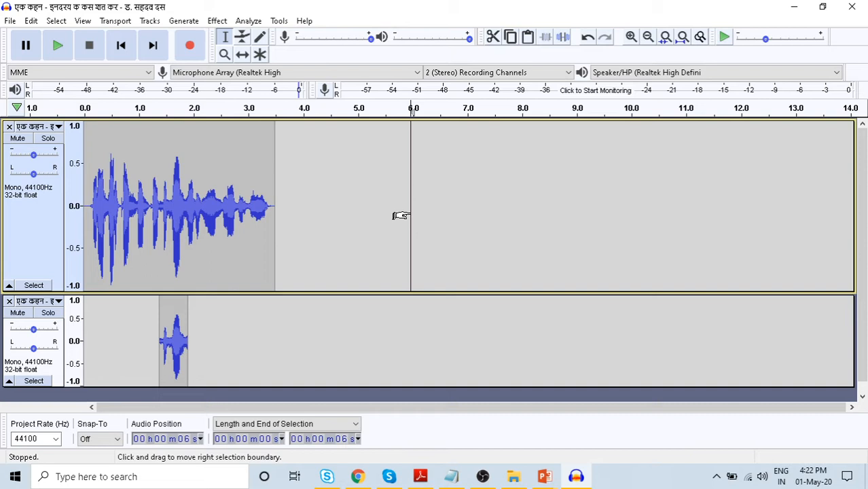
{"action": "key", "text": "ctrl+w"}
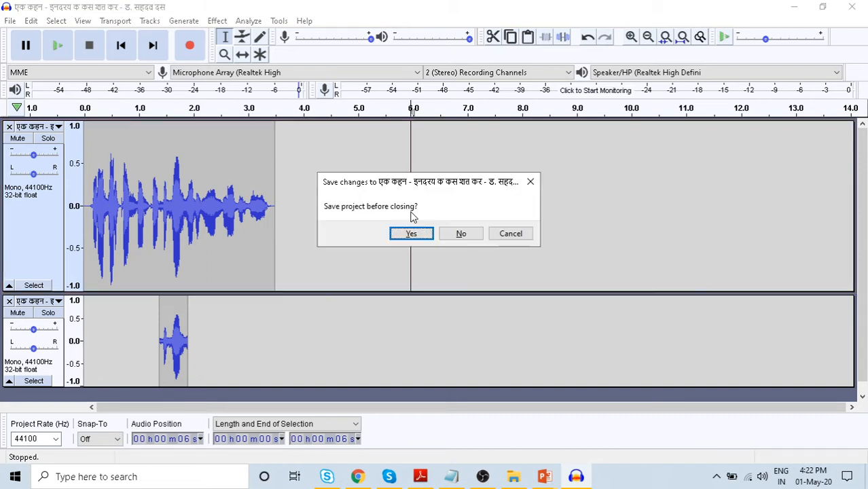
{"action": "left_click", "coordinate": [467, 233]}
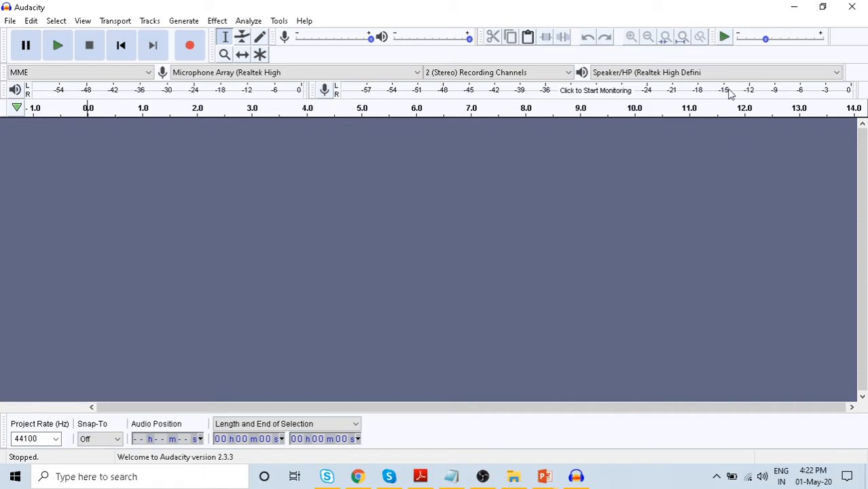
{"action": "left_click", "coordinate": [10, 21]}
{"action": "mouse_move", "coordinate": [48, 128]}
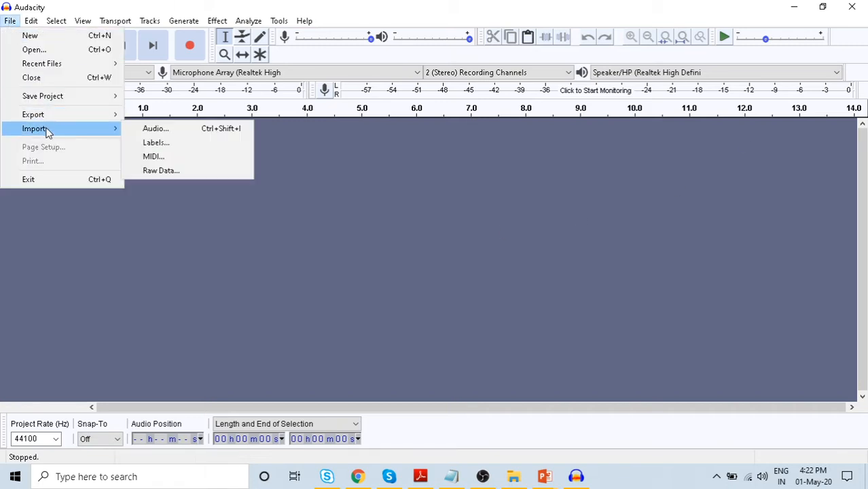
{"action": "left_click", "coordinate": [185, 129]}
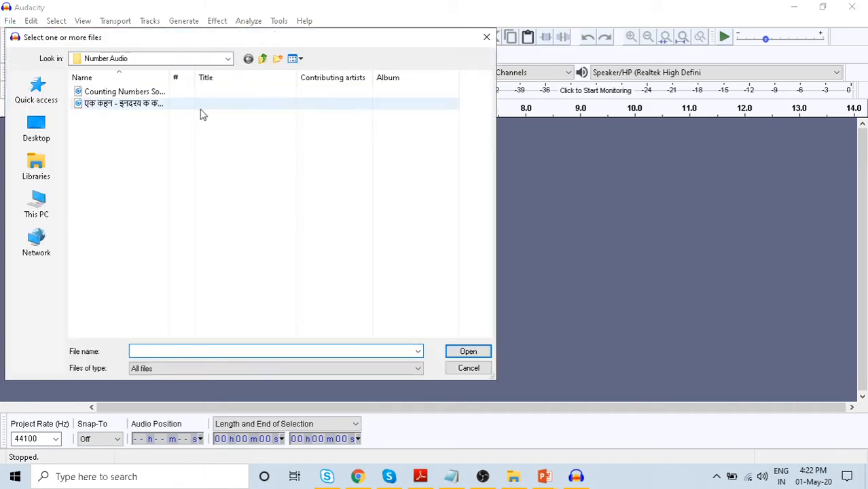
{"action": "left_click", "coordinate": [265, 59]}
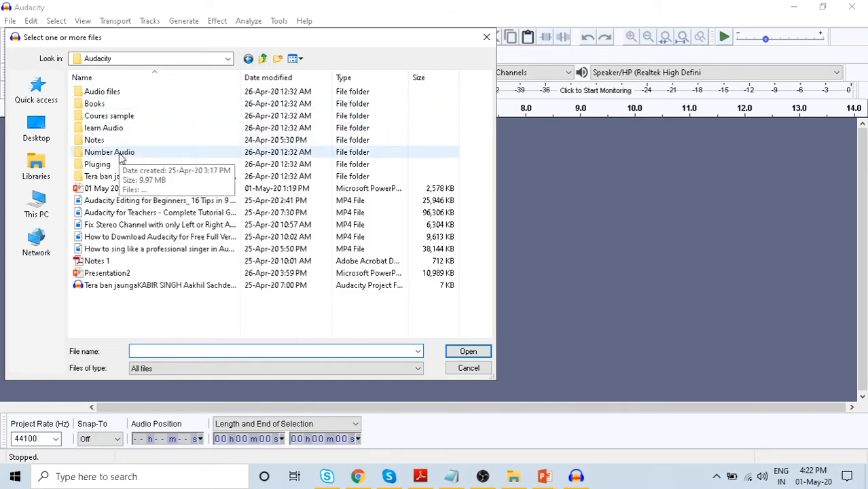
{"action": "left_click", "coordinate": [485, 38]}
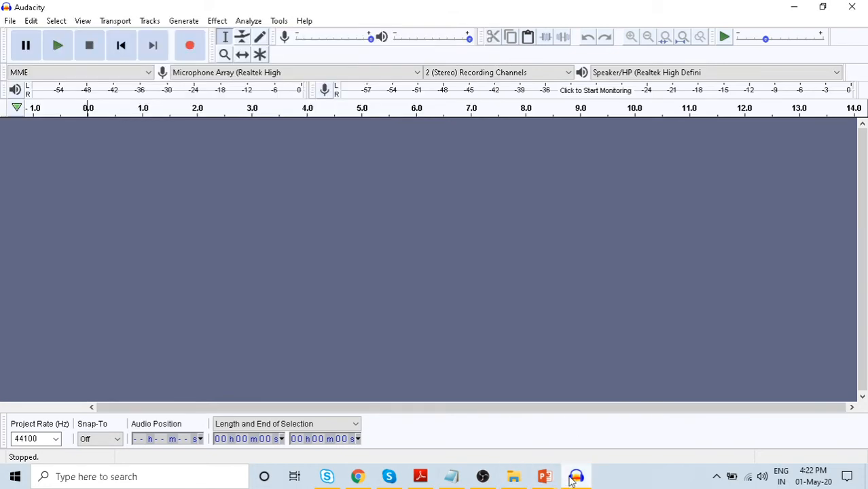
- Switch to Skype to check the call and its chat, and return to Audacity
{"action": "mouse_move", "coordinate": [573, 481]}
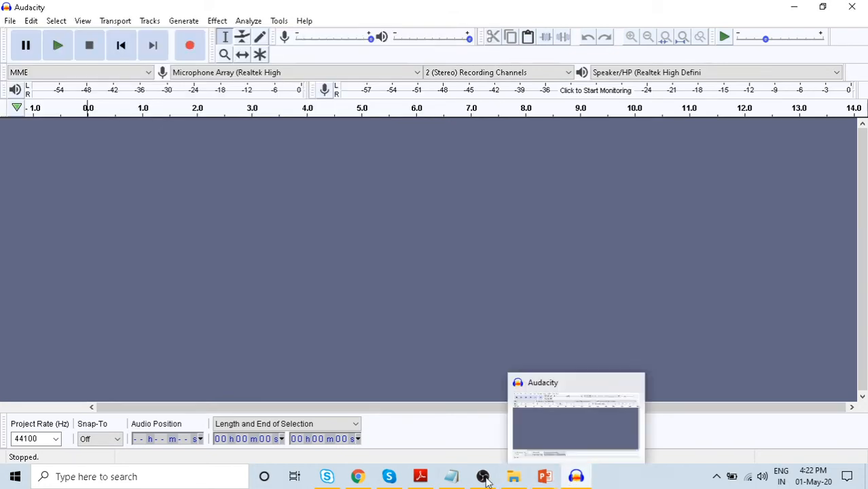
{"action": "left_click", "coordinate": [388, 476]}
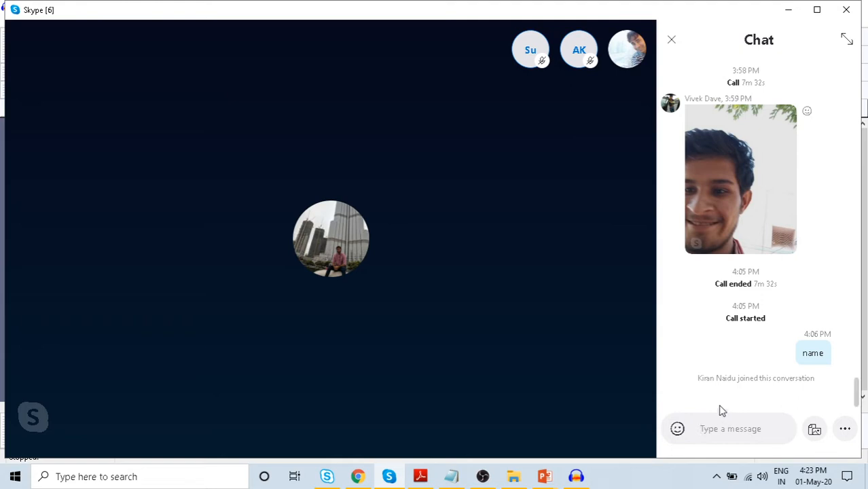
{"action": "mouse_move", "coordinate": [814, 479]}
{"action": "key", "text": "alt+Tab"}
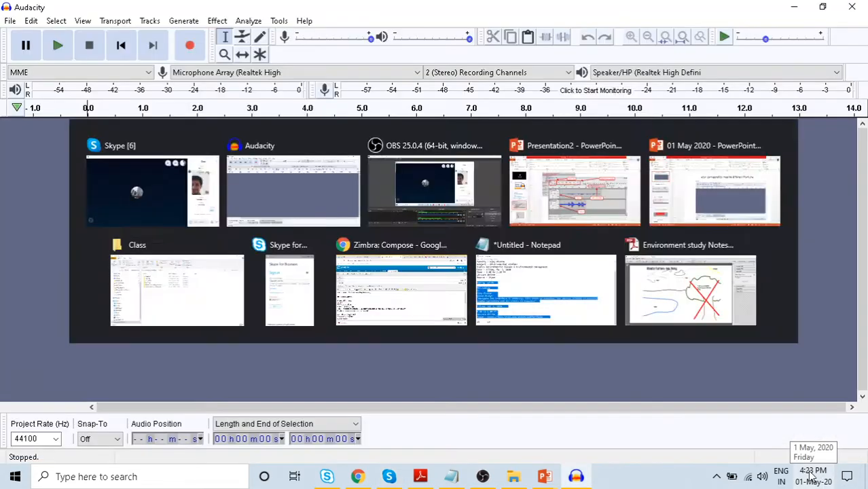
- Import the audio file ALostDream from the original folder inside learn Audio
{"action": "left_click", "coordinate": [10, 21]}
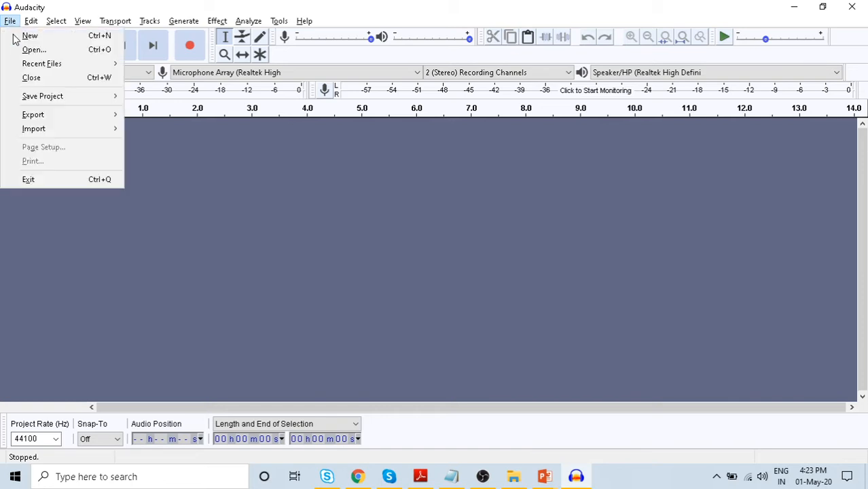
{"action": "mouse_move", "coordinate": [49, 130]}
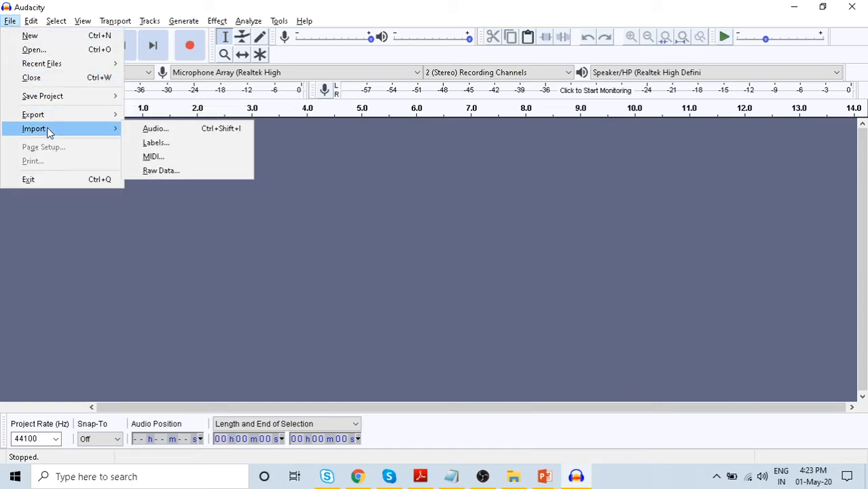
{"action": "left_click", "coordinate": [169, 132]}
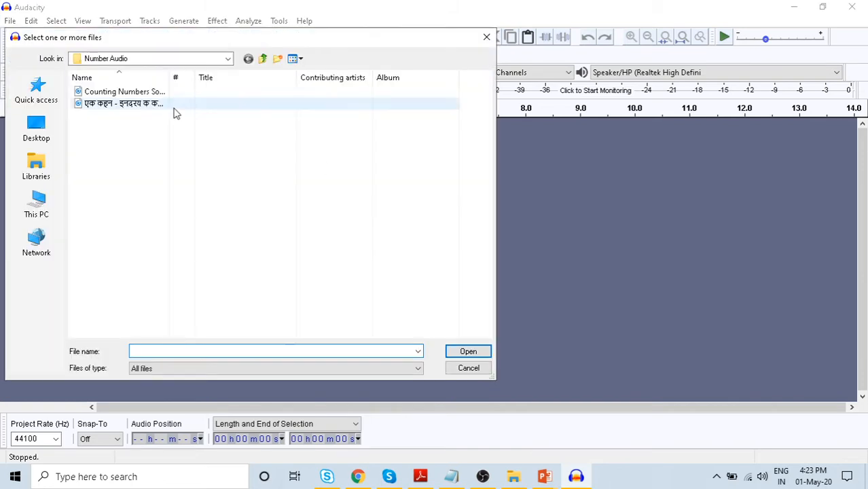
{"action": "left_click", "coordinate": [263, 58]}
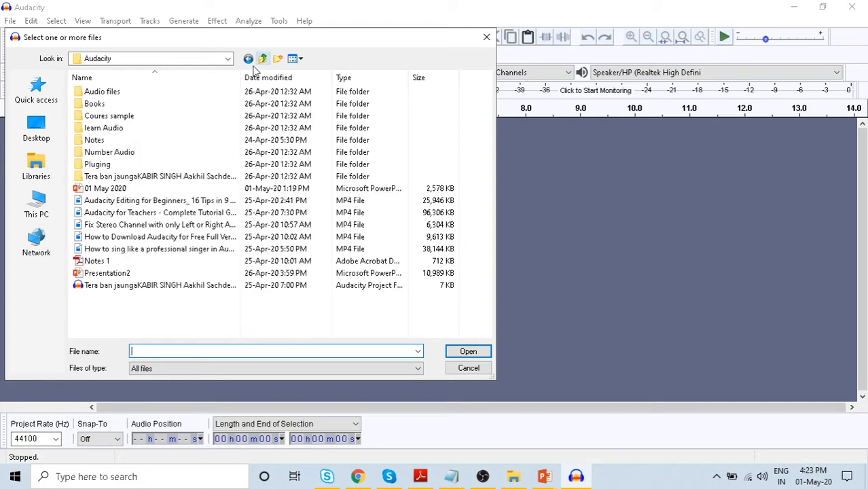
{"action": "double_click", "coordinate": [103, 128]}
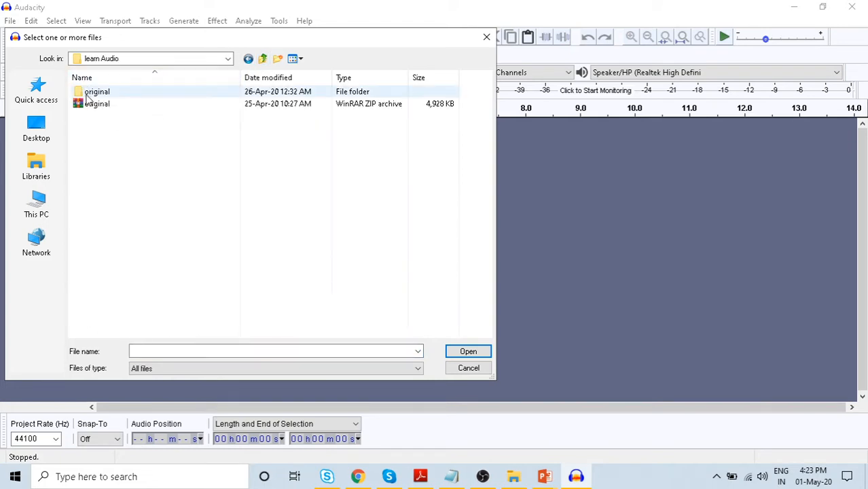
{"action": "left_click", "coordinate": [92, 93]}
{"action": "double_click", "coordinate": [92, 93]}
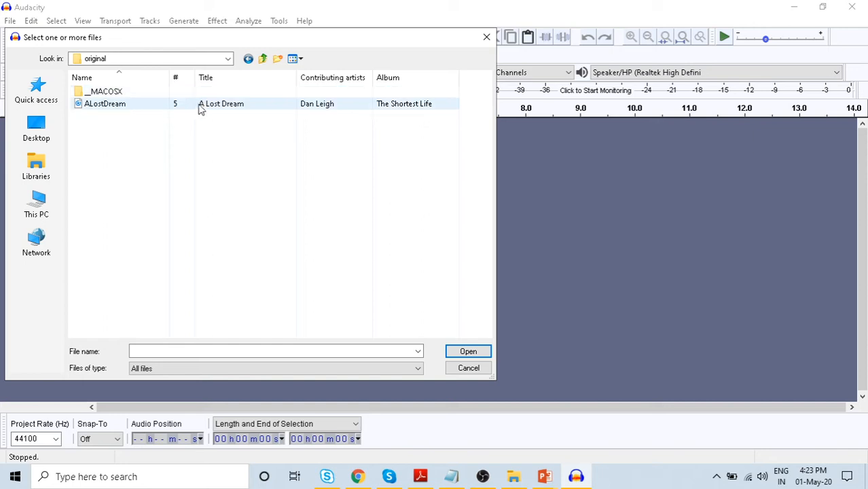
{"action": "double_click", "coordinate": [163, 106]}
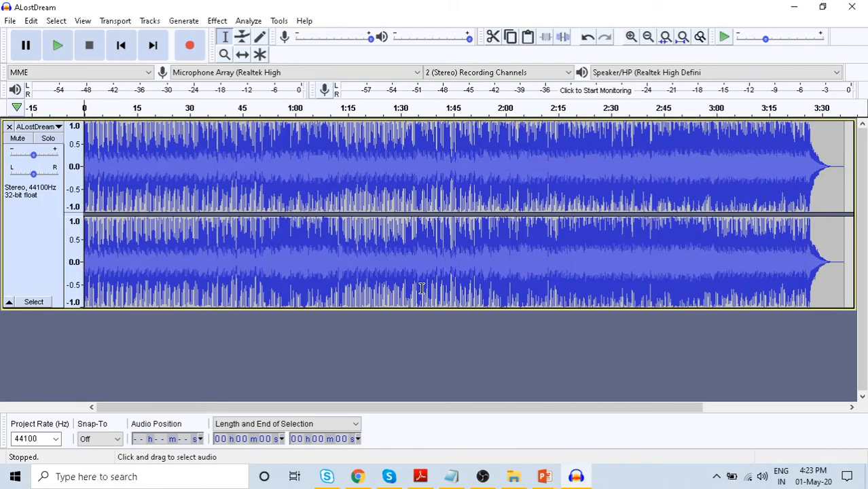
- Play the imported track from the start and lower the system speaker volume to 26
{"action": "key", "text": "space"}
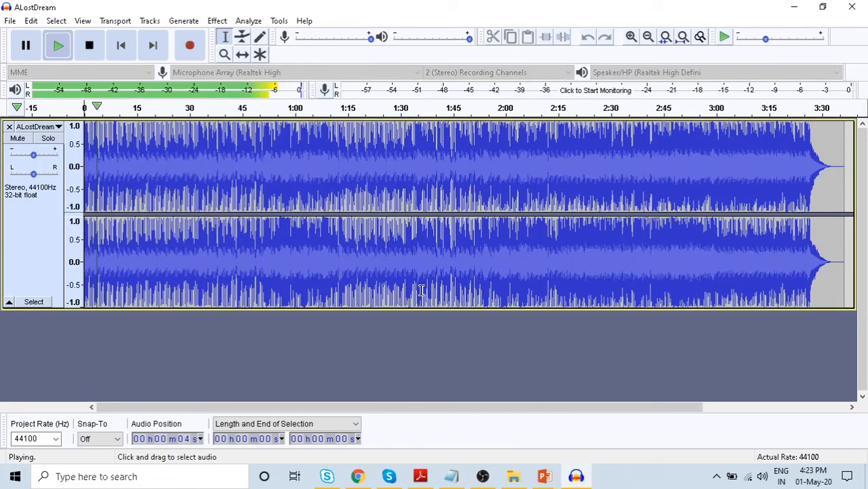
{"action": "left_click", "coordinate": [762, 476]}
{"action": "left_click_drag", "start_coordinate": [824, 446], "coordinate": [720, 449]}
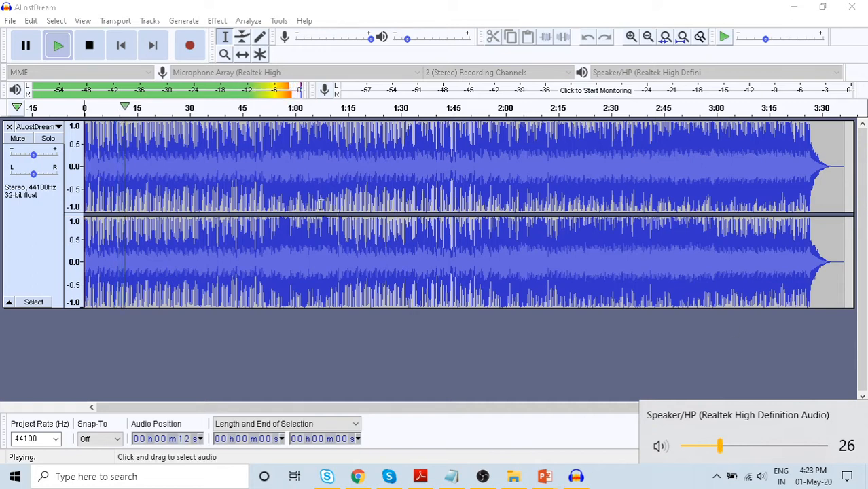
- Play the track from about 51 seconds for a few seconds and stop it
{"action": "left_click", "coordinate": [184, 204]}
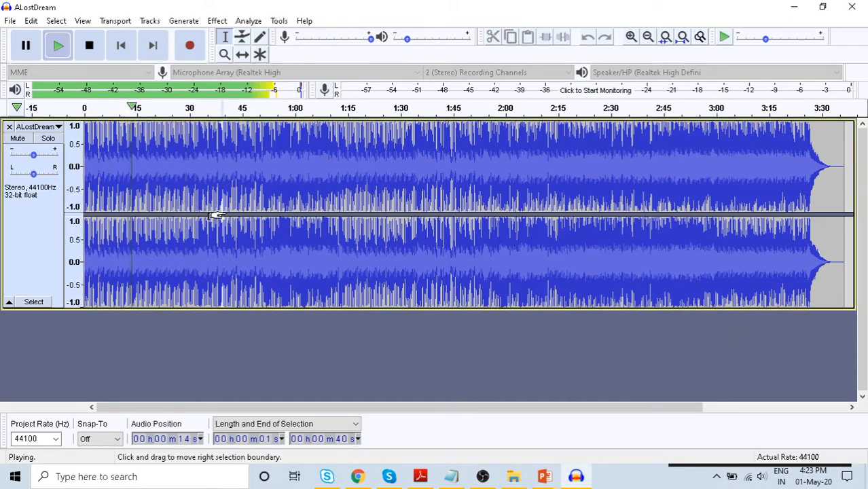
{"action": "left_click", "coordinate": [262, 210]}
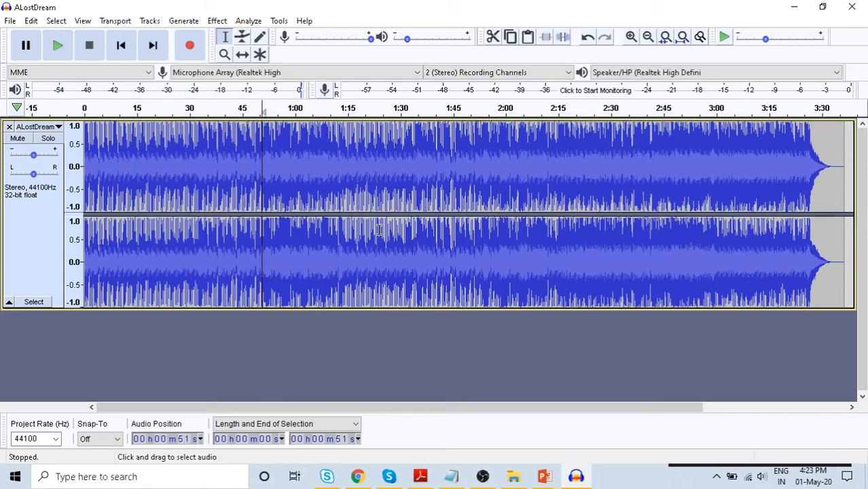
{"action": "key", "text": "space"}
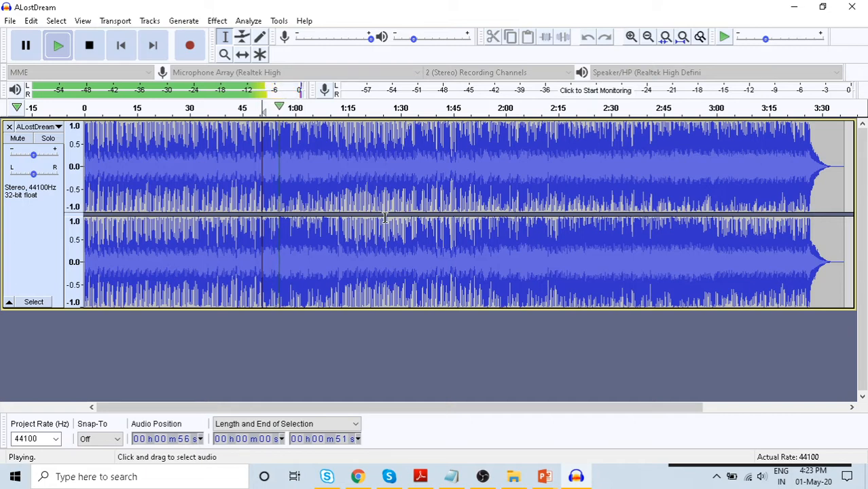
{"action": "key", "text": "space"}
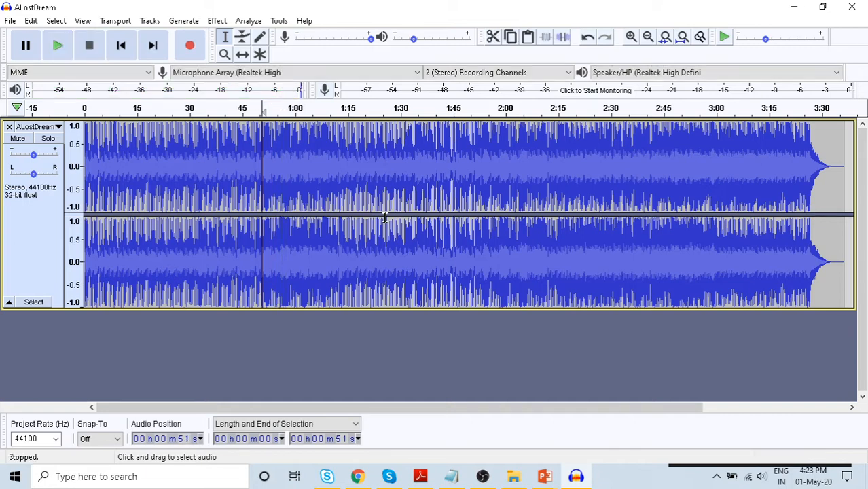
- Place the cursor at about 27 seconds in the track and close the ALostDream project without saving
{"action": "left_click", "coordinate": [179, 238]}
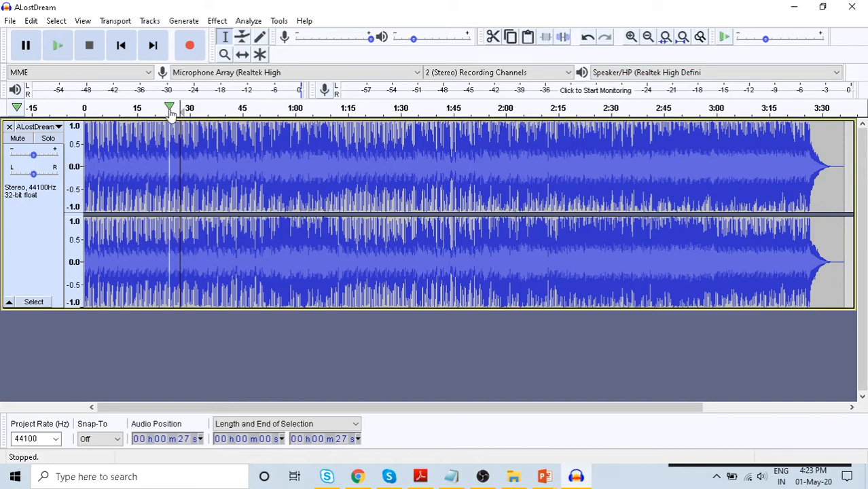
{"action": "key", "text": "ctrl+w"}
{"action": "left_click", "coordinate": [459, 237]}
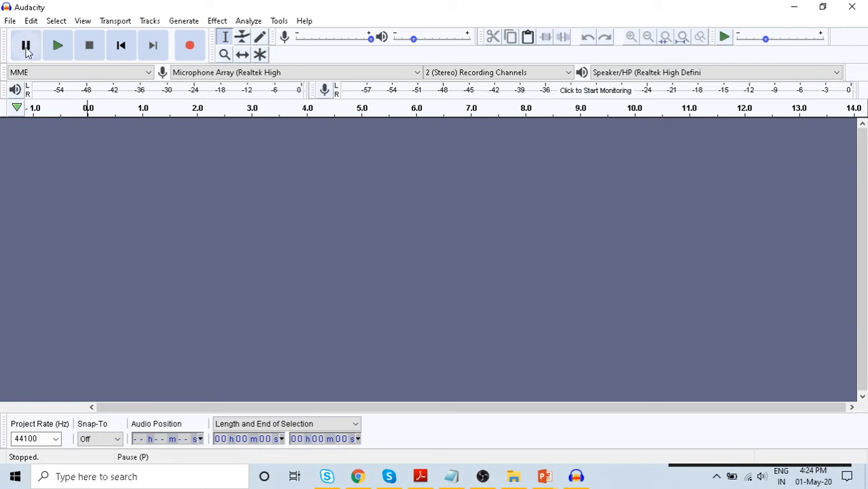
- Import the ALostDream audio file from the original folder into the empty project
{"action": "left_click", "coordinate": [9, 21]}
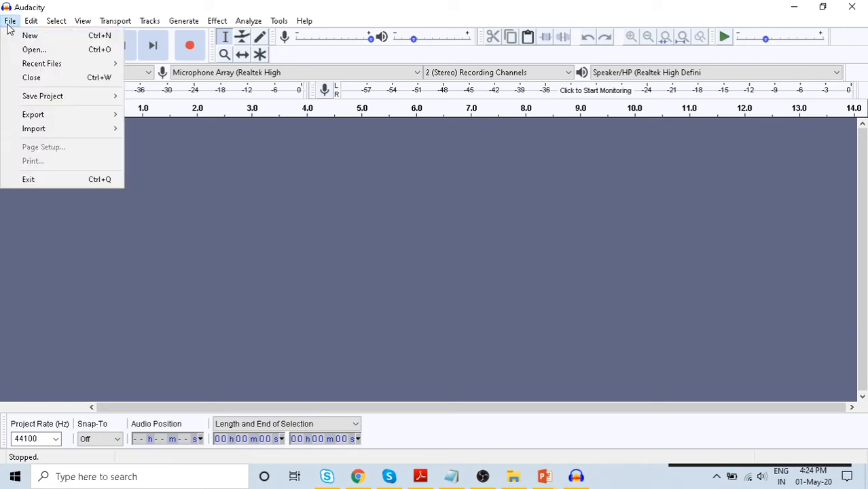
{"action": "mouse_move", "coordinate": [36, 121]}
{"action": "mouse_move", "coordinate": [67, 134]}
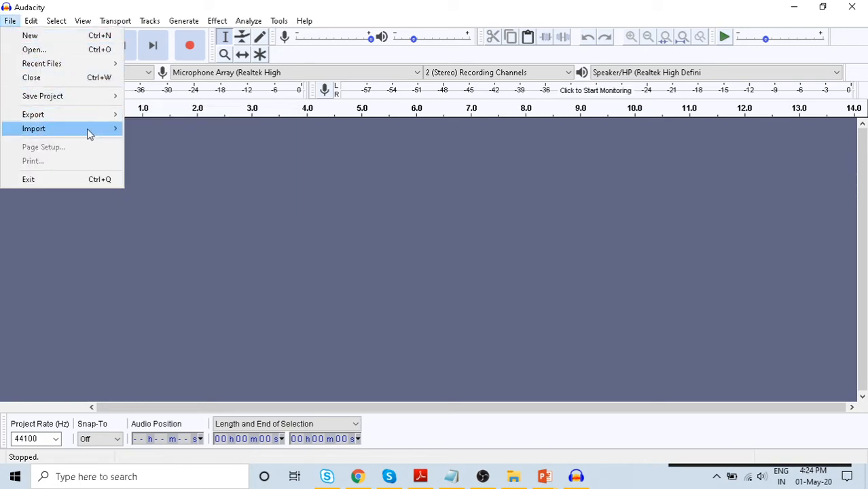
{"action": "left_click", "coordinate": [198, 131]}
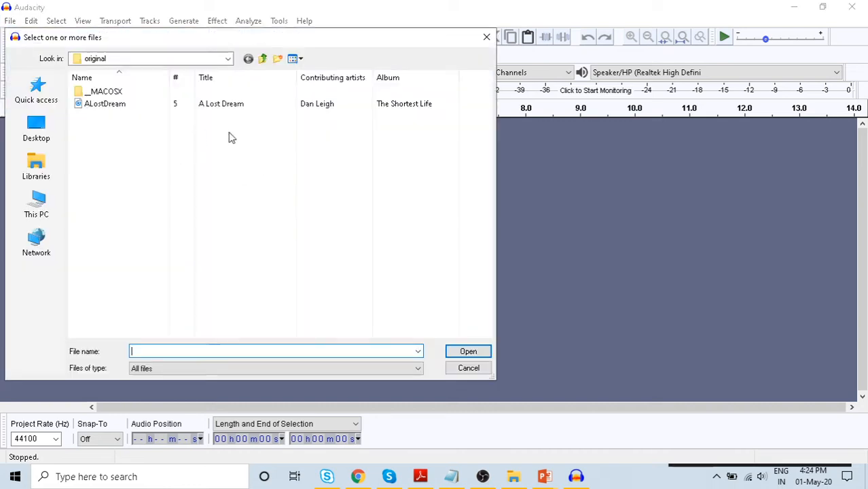
{"action": "double_click", "coordinate": [139, 105]}
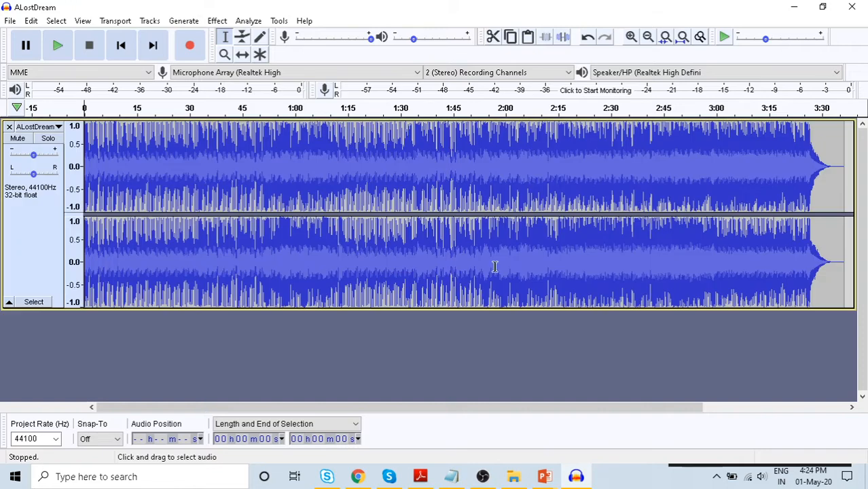
- Play the imported track from about 10 seconds, then stop it with the cursor at about 33 seconds
{"action": "left_click", "coordinate": [121, 222]}
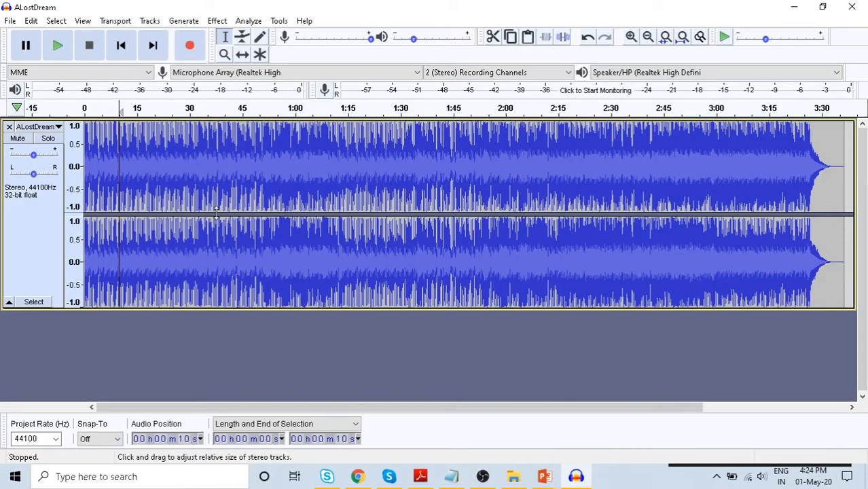
{"action": "key", "text": "space"}
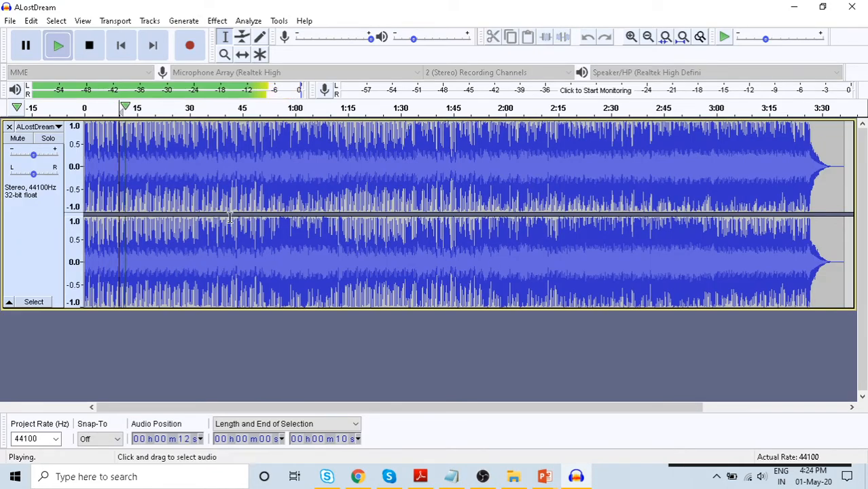
{"action": "left_click", "coordinate": [199, 208]}
{"action": "key", "text": "space"}
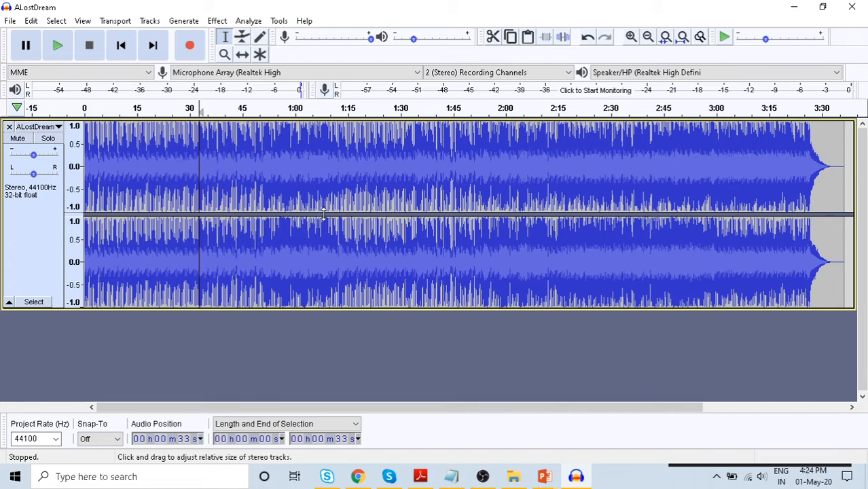
{"action": "left_click_drag", "start_coordinate": [293, 214], "coordinate": [293, 212]}
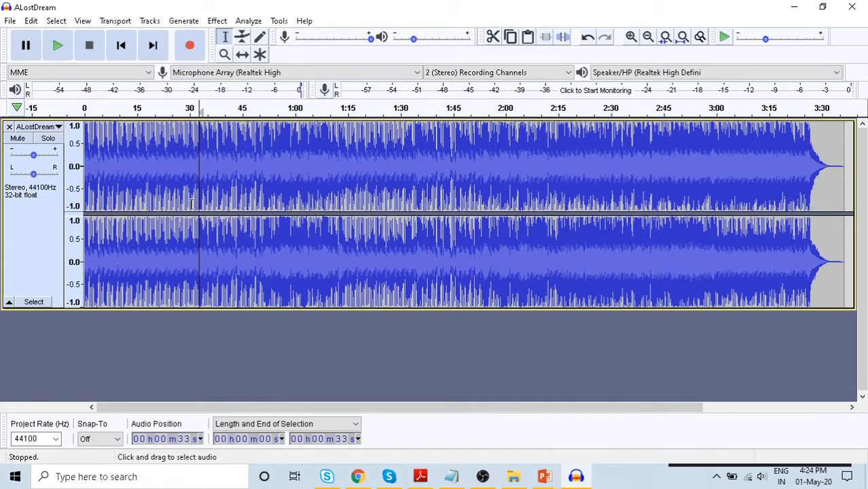
- Select about 7 seconds of the track, set the selection's end to 10 seconds and play that stretch
{"action": "left_click", "coordinate": [193, 211]}
{"action": "left_click_drag", "start_coordinate": [197, 211], "coordinate": [222, 213]}
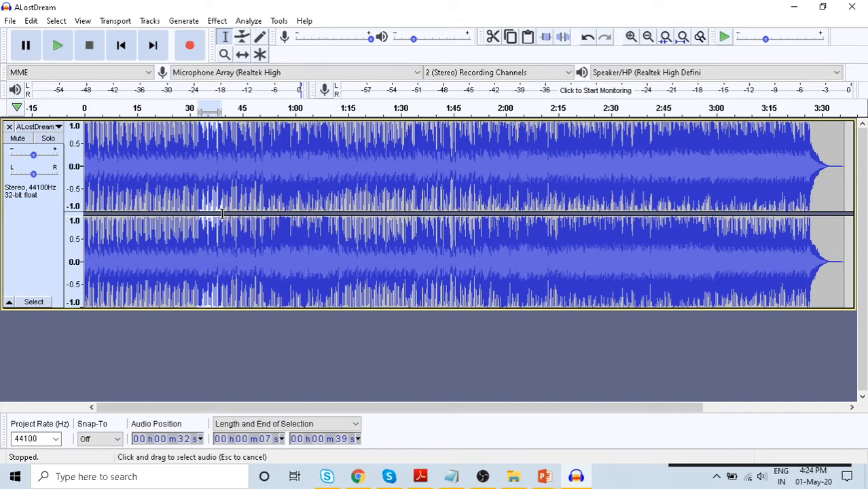
{"action": "left_click", "coordinate": [343, 443]}
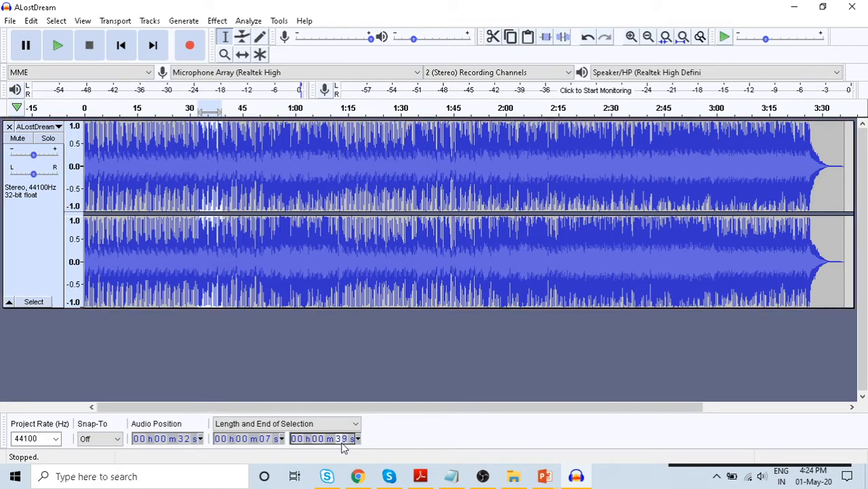
{"action": "type", "text": "1"}
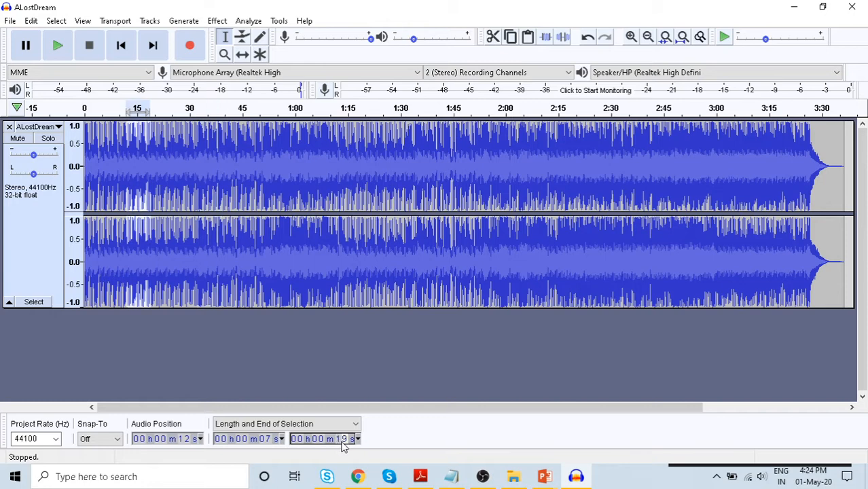
{"action": "type", "text": "0"}
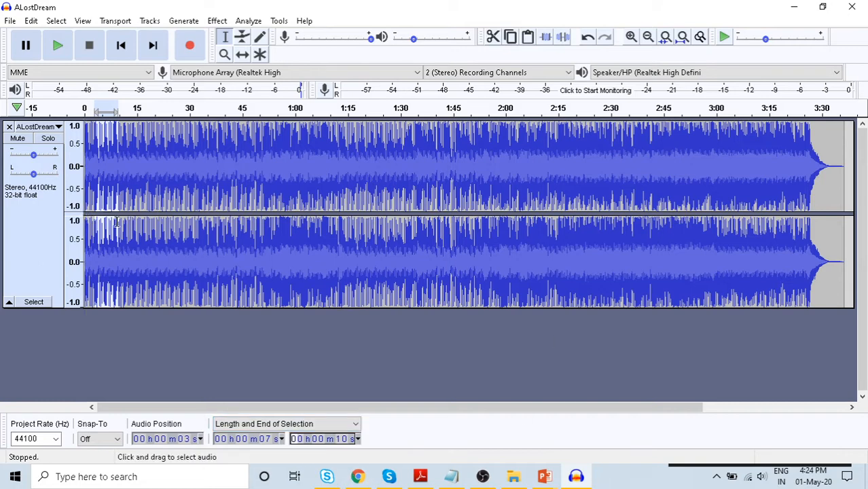
{"action": "key", "text": "space"}
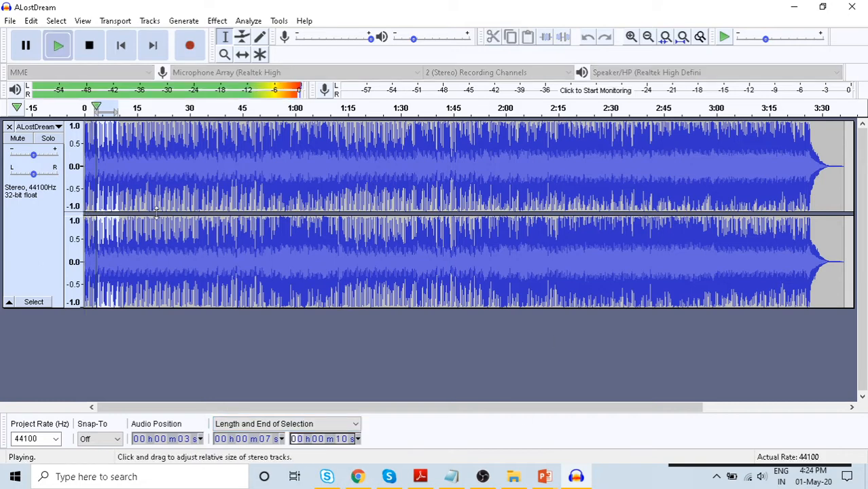
{"action": "key", "text": "space"}
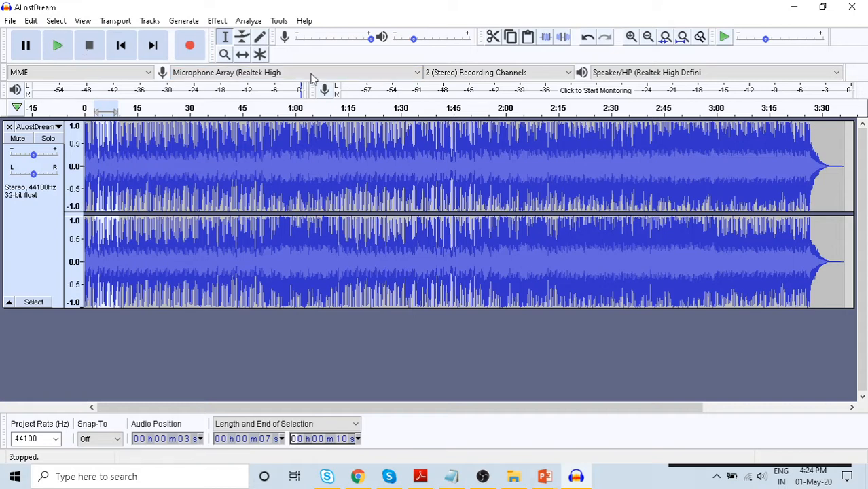
- Apply the Compressor effect to the whole track with a -12 dB threshold, -40 dB noise floor and 2:1 ratio
{"action": "key", "text": "ctrl+a"}
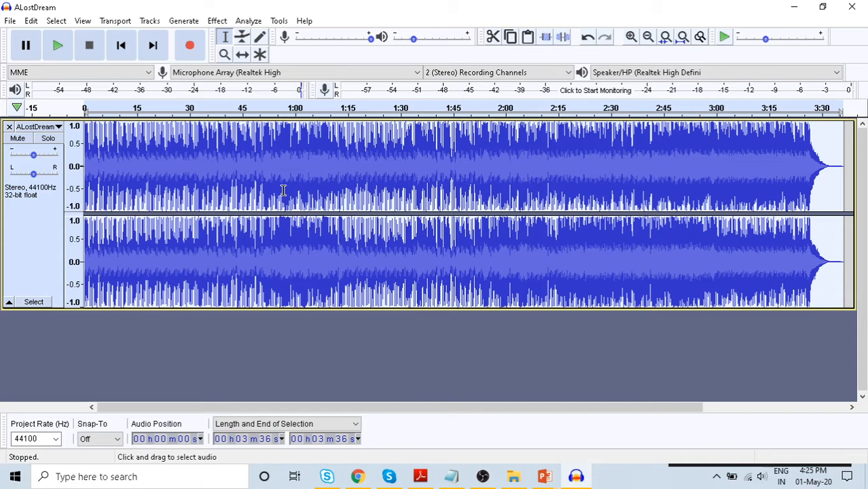
{"action": "left_click", "coordinate": [217, 21]}
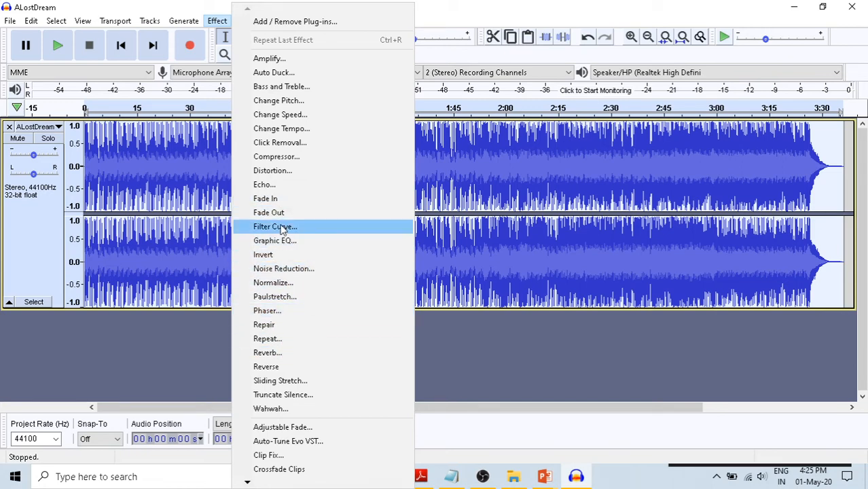
{"action": "left_click", "coordinate": [286, 158]}
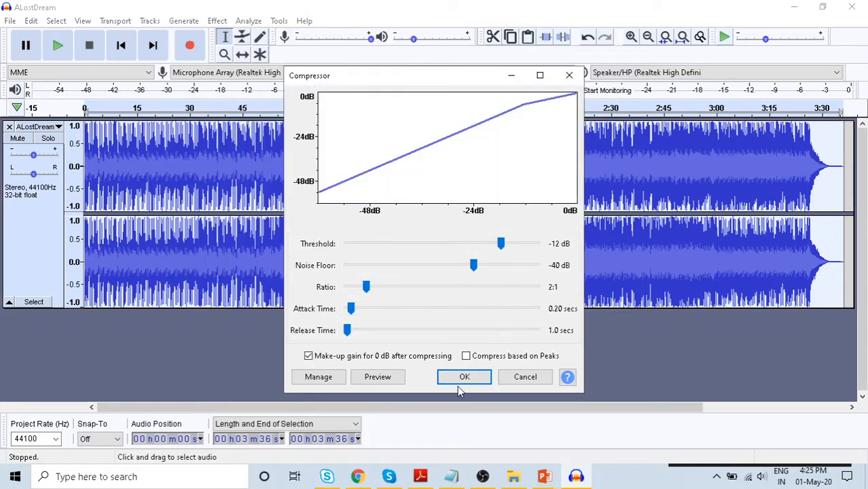
{"action": "left_click", "coordinate": [460, 381]}
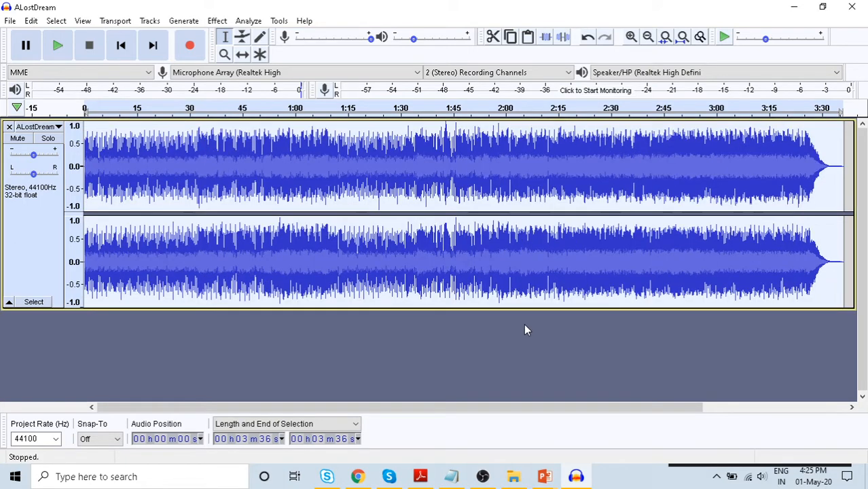
- Play the compressed track from about 23 seconds for a few seconds and stop it
{"action": "left_click", "coordinate": [165, 203]}
{"action": "key", "text": "space"}
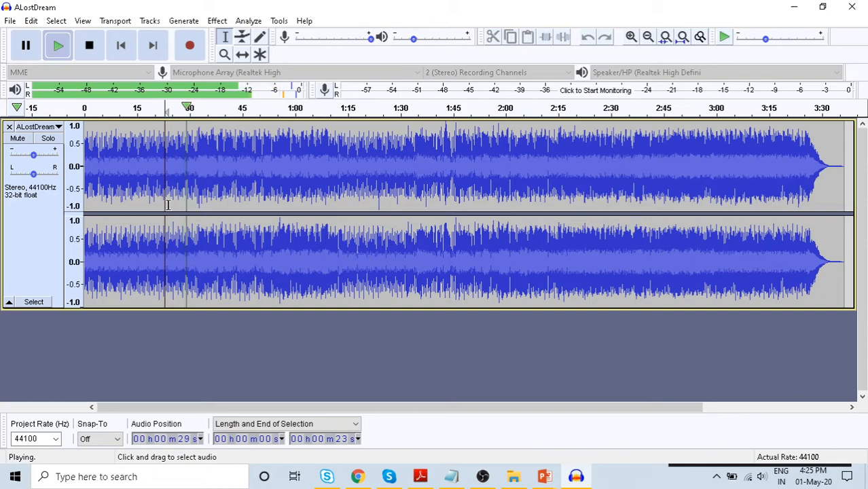
{"action": "key", "text": "space"}
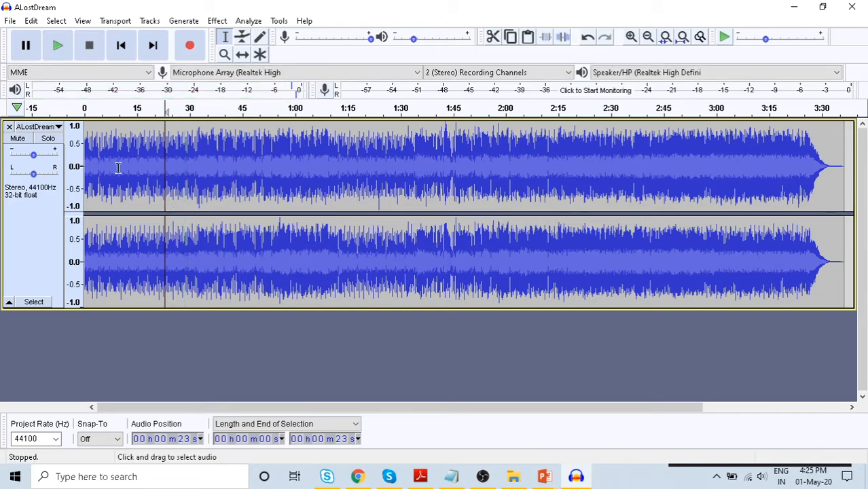
- Switch to the Presentation2 slides in PowerPoint and view slide 5 with the labelled Audacity toolbars
{"action": "key", "text": "alt+Tab"}
{"action": "key", "text": "alt+Tab"}
{"action": "key", "text": "alt+Tab"}
{"action": "key", "text": "alt+Tab"}
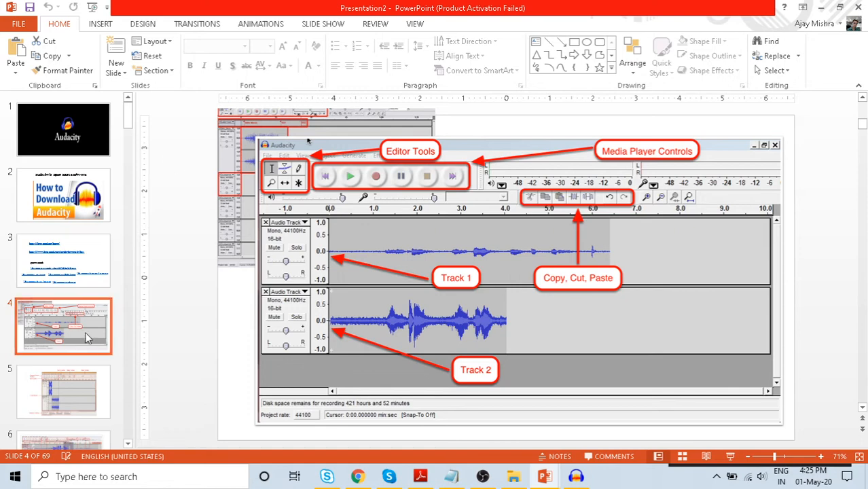
{"action": "scroll", "coordinate": [78, 333], "scroll_direction": "down", "scroll_amount": 1}
{"action": "left_click", "coordinate": [72, 326]}
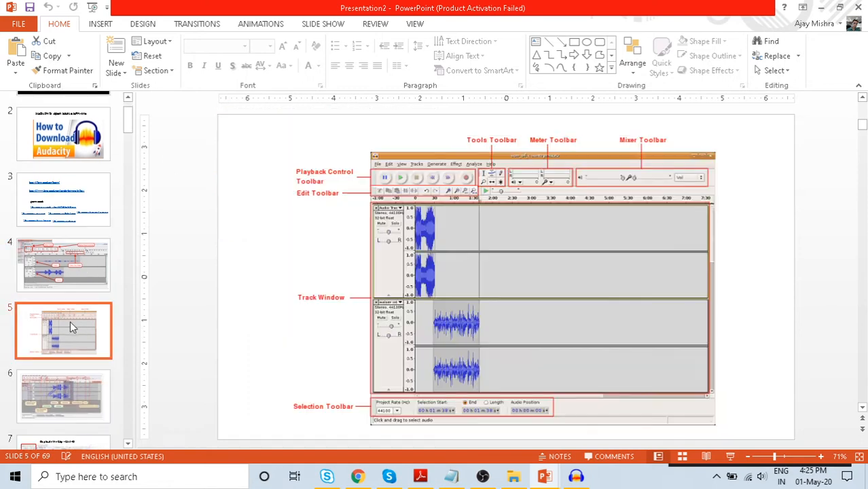
- Switch back to Audacity and close the ALostDream project without saving
{"action": "key", "text": "alt+Tab"}
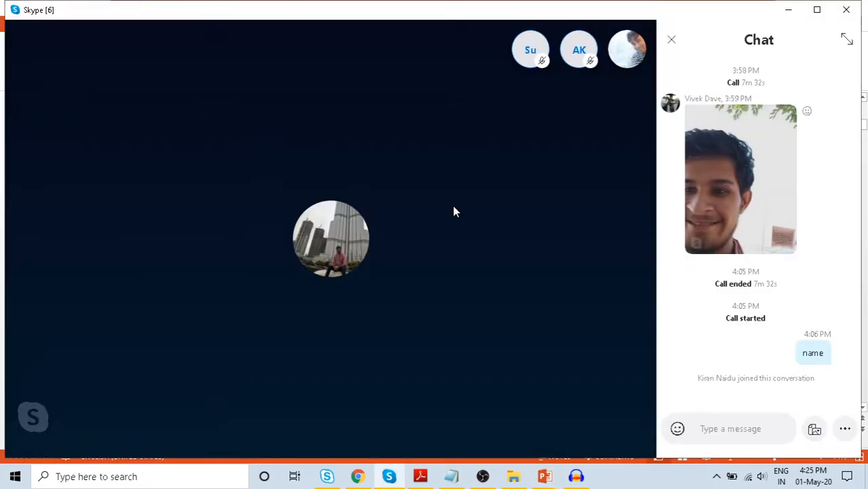
{"action": "key", "text": "alt+Tab"}
{"action": "left_click", "coordinate": [452, 205]}
{"action": "key", "text": "ctrl+w"}
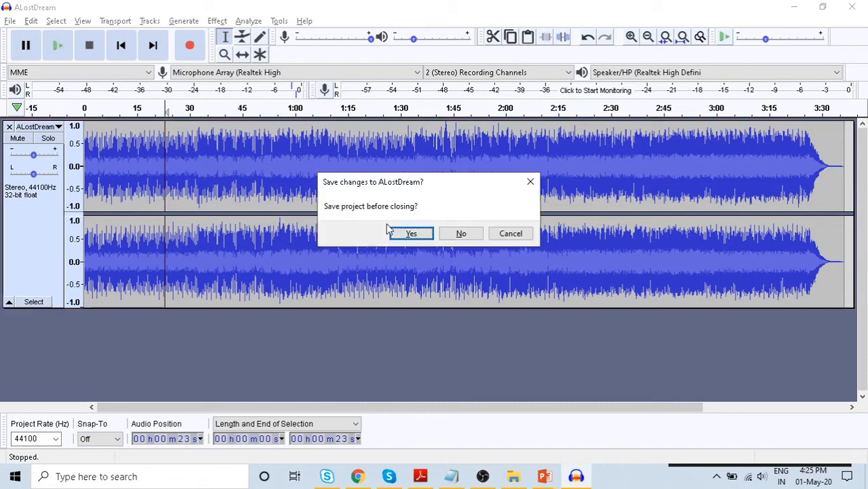
{"action": "left_click", "coordinate": [465, 234]}
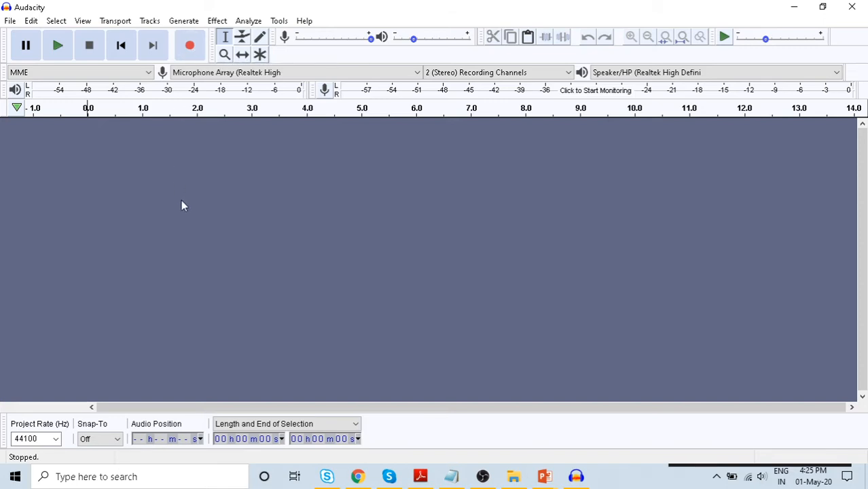
{"action": "key", "text": "alt+Tab"}
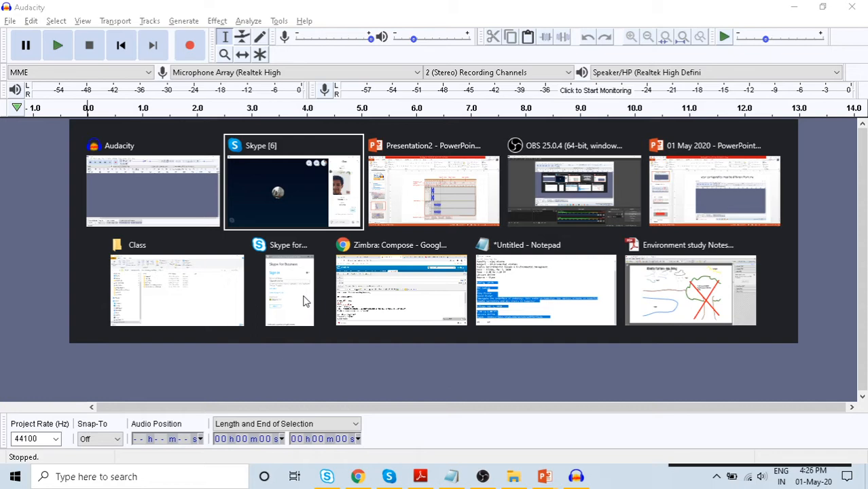
{"action": "key", "text": "alt+Tab"}
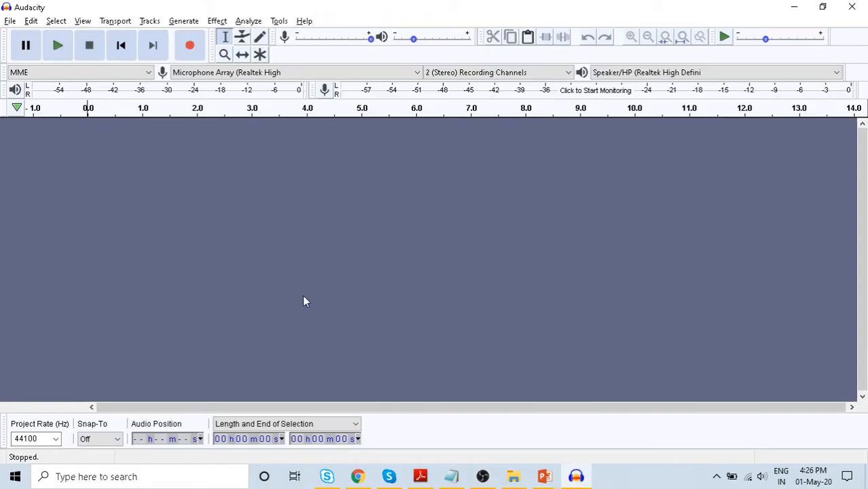
- Record about 7 seconds of voice on a new track and play it back from near the start
{"action": "left_click", "coordinate": [190, 46]}
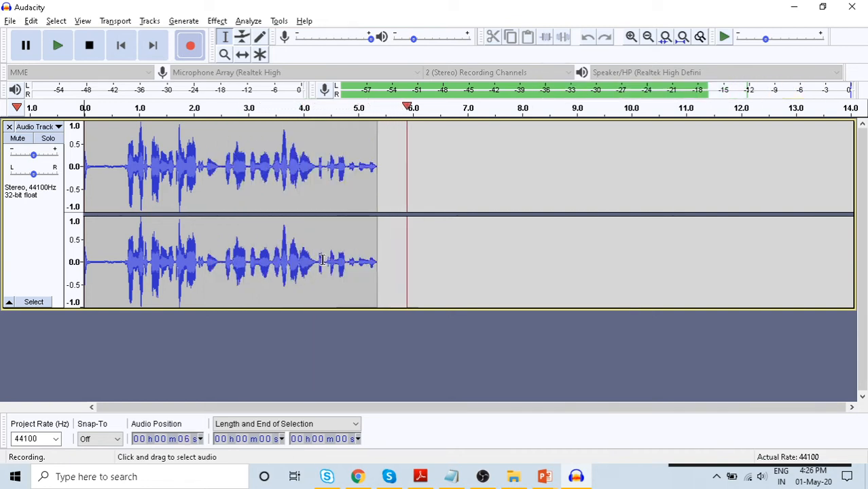
{"action": "key", "text": "space"}
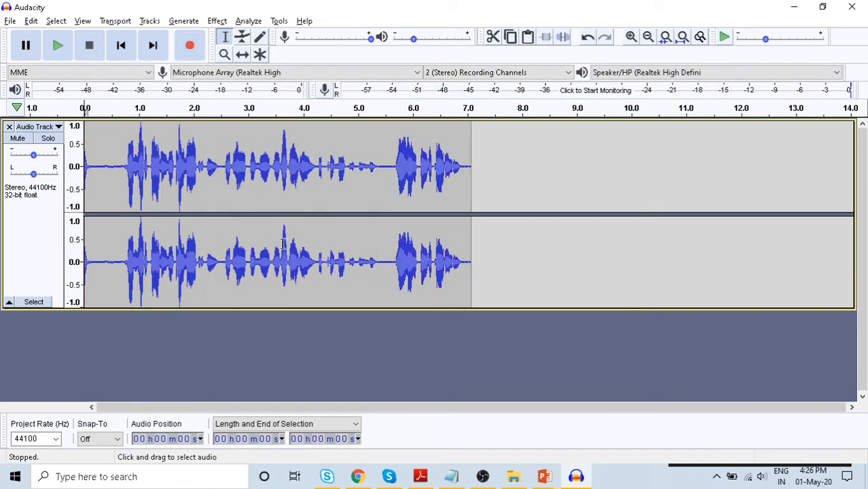
{"action": "left_click", "coordinate": [108, 186]}
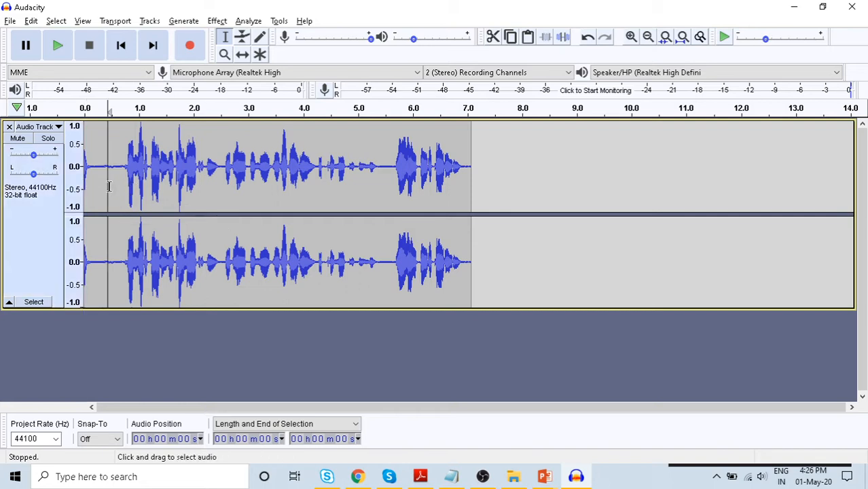
{"action": "key", "text": "space"}
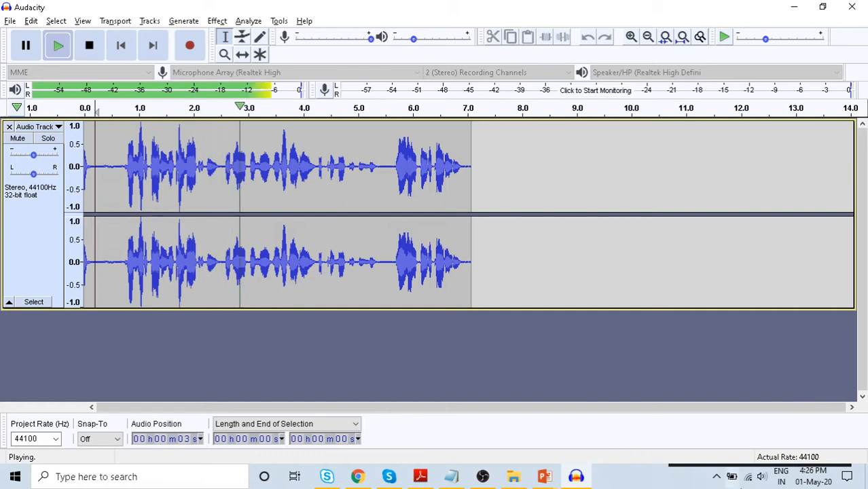
- Raise the system speaker volume during playback, then stop with the cursor at about 4 seconds
{"action": "left_click", "coordinate": [749, 478]}
{"action": "left_click", "coordinate": [761, 476]}
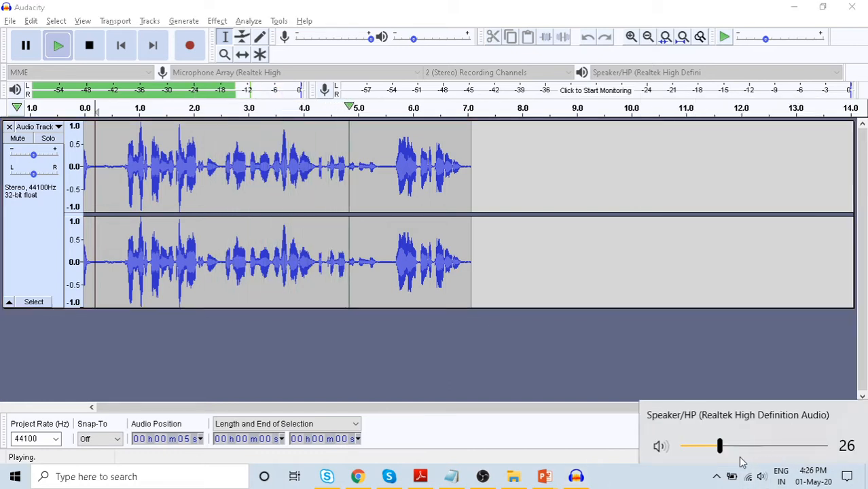
{"action": "left_click_drag", "start_coordinate": [719, 446], "coordinate": [778, 446]}
{"action": "left_click", "coordinate": [276, 268]}
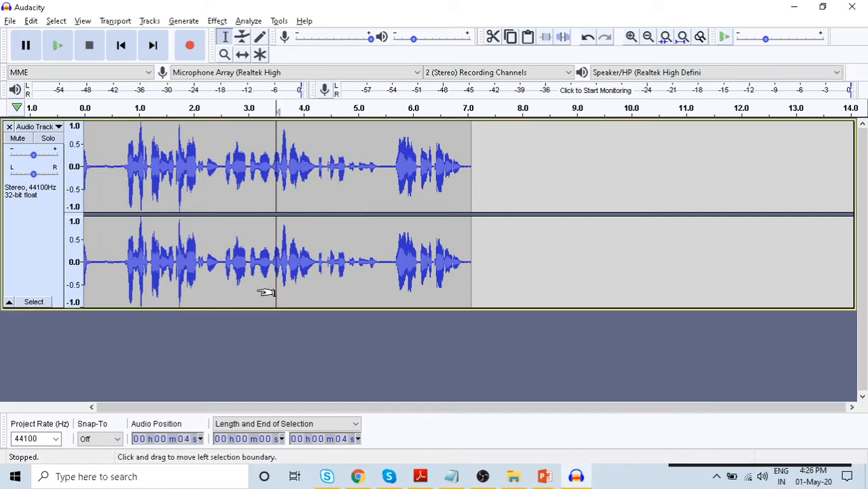
- Undo the previous voice recording and record about 13 seconds of voice as a new take
{"action": "key", "text": "ctrl+z"}
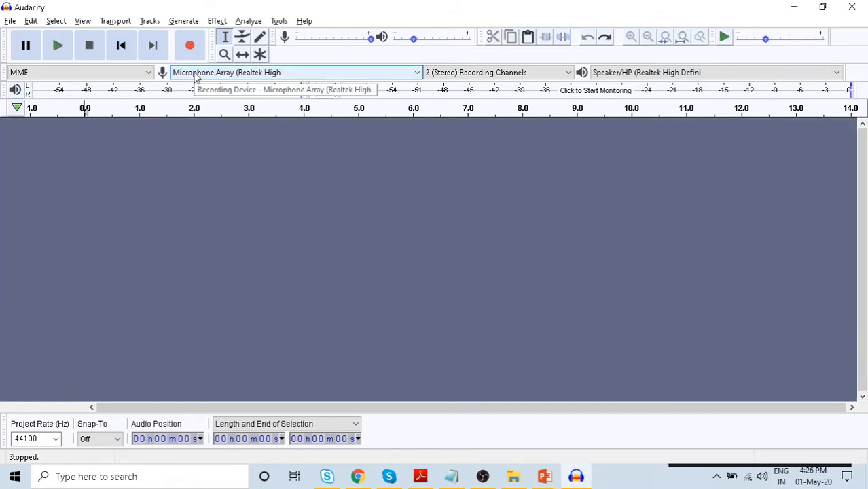
{"action": "left_click", "coordinate": [189, 46]}
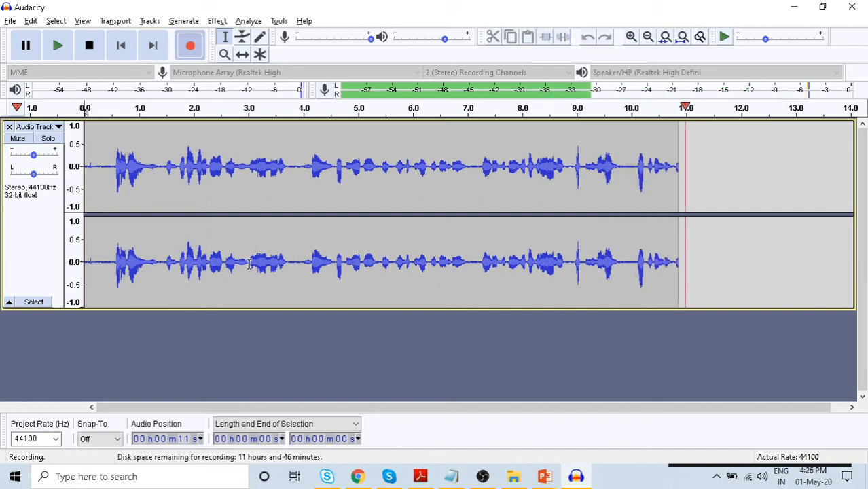
{"action": "key", "text": "space"}
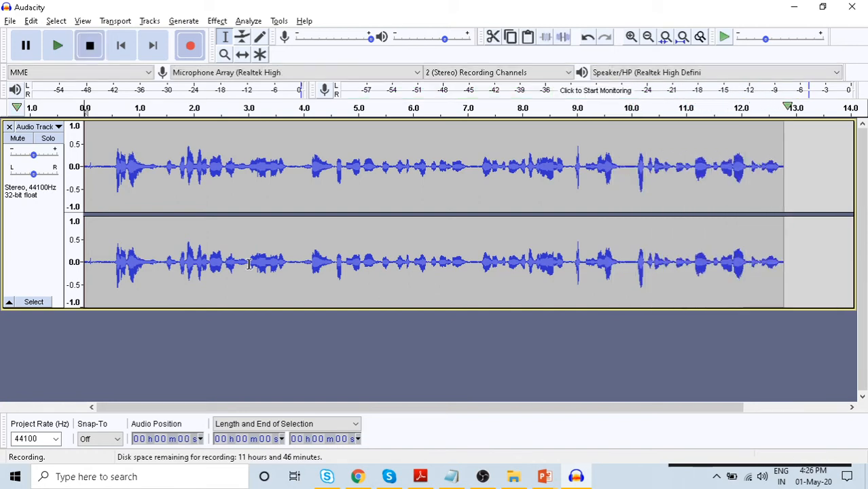
- Play the recording from about 1 second, then delete its tail from about 12.3 seconds to the end
{"action": "left_click", "coordinate": [132, 175]}
{"action": "key", "text": "space"}
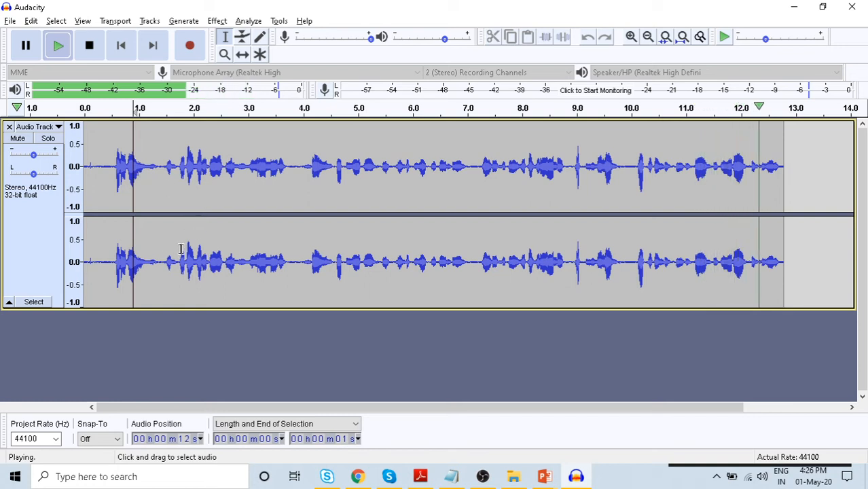
{"action": "left_click", "coordinate": [236, 245]}
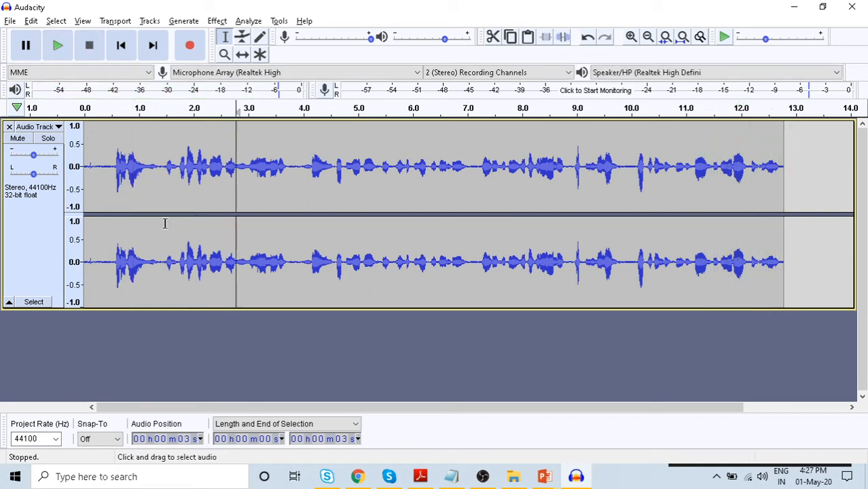
{"action": "left_click_drag", "start_coordinate": [755, 189], "coordinate": [787, 193]}
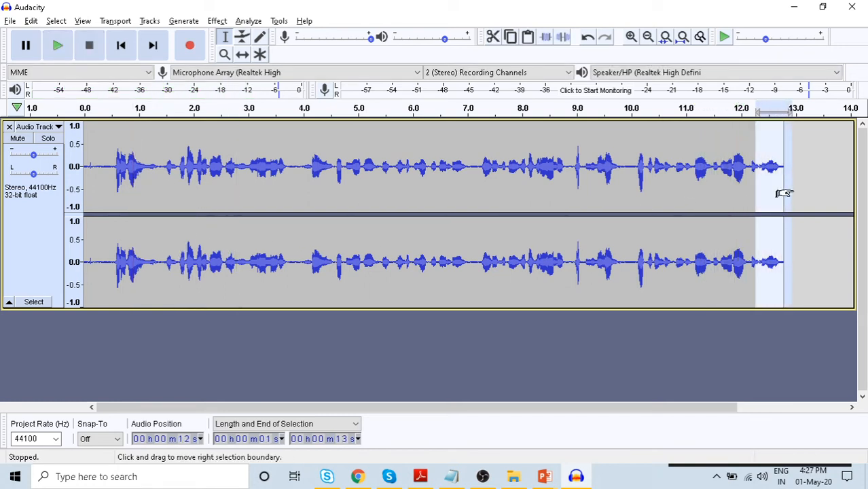
{"action": "key", "text": "Delete"}
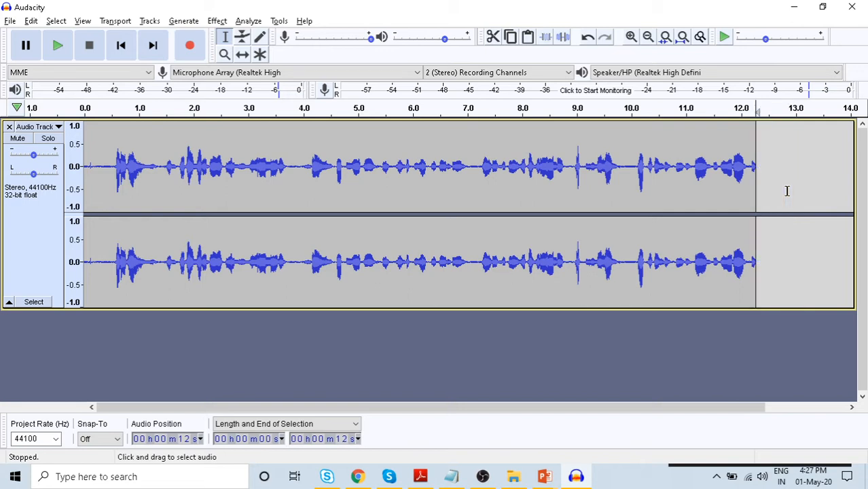
- Play the trimmed recording from about 0.1 seconds and stop the playback
{"action": "left_click", "coordinate": [110, 174]}
{"action": "left_click", "coordinate": [90, 186]}
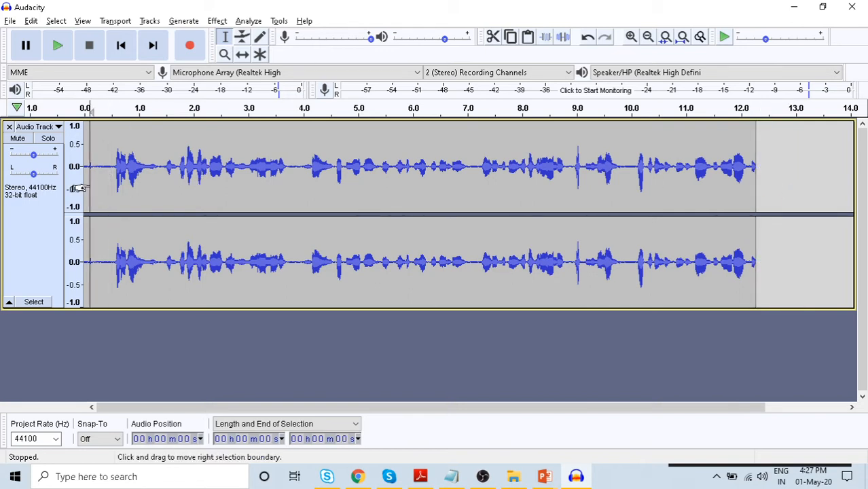
{"action": "key", "text": "space"}
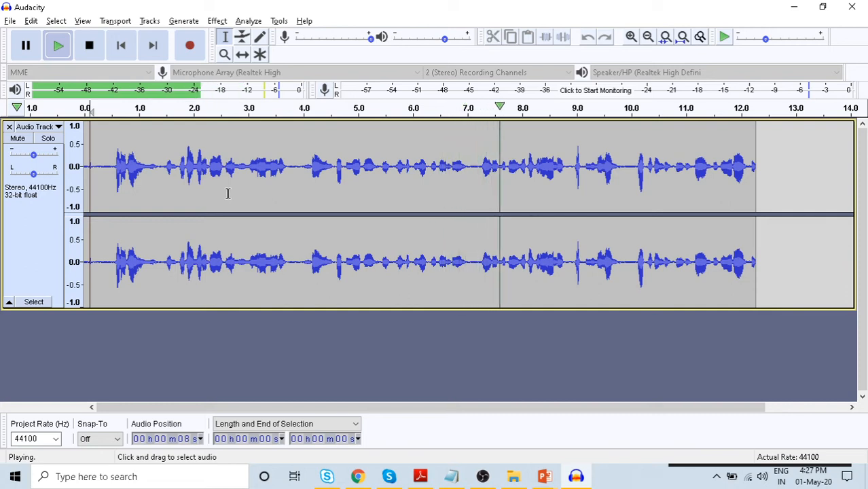
{"action": "key", "text": "space"}
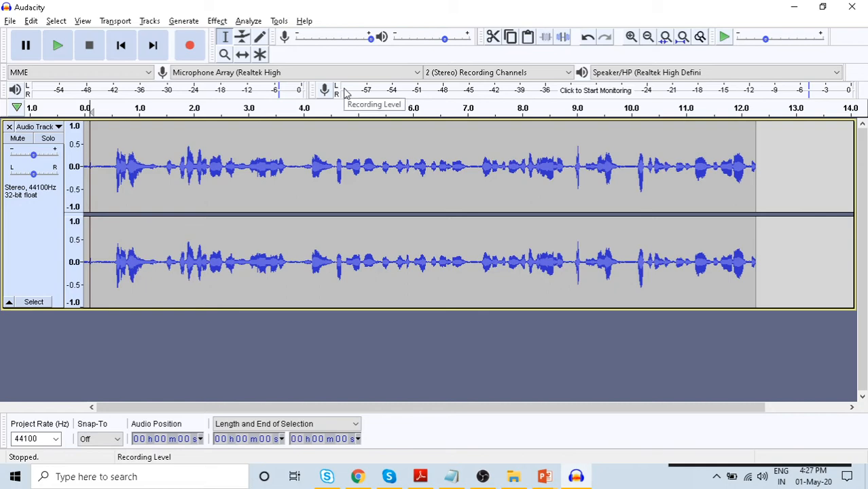
- Switch to the 01 May 2020 presentation in PowerPoint and view slides 3 and 4 and the Selection tool slide 2
{"action": "key", "text": "alt+Tab"}
{"action": "key", "text": "alt+Tab"}
{"action": "key", "text": "alt+Tab"}
{"action": "key", "text": "alt+Tab"}
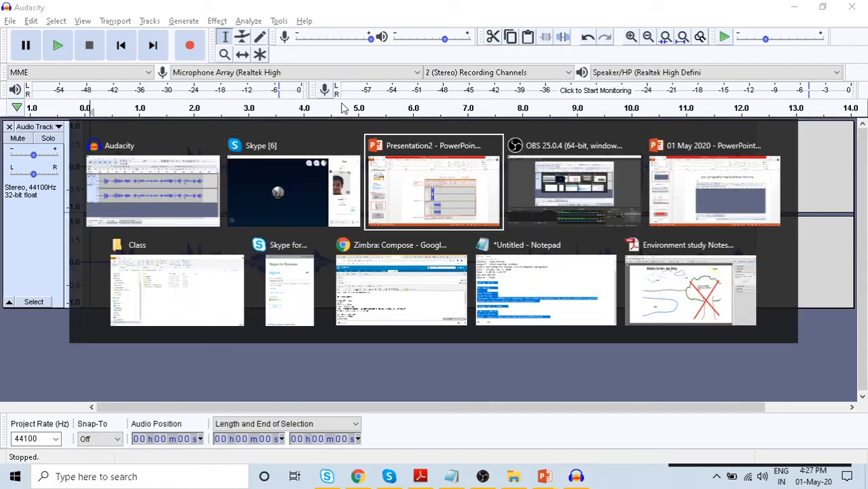
{"action": "scroll", "coordinate": [84, 275], "scroll_direction": "down", "scroll_amount": 1}
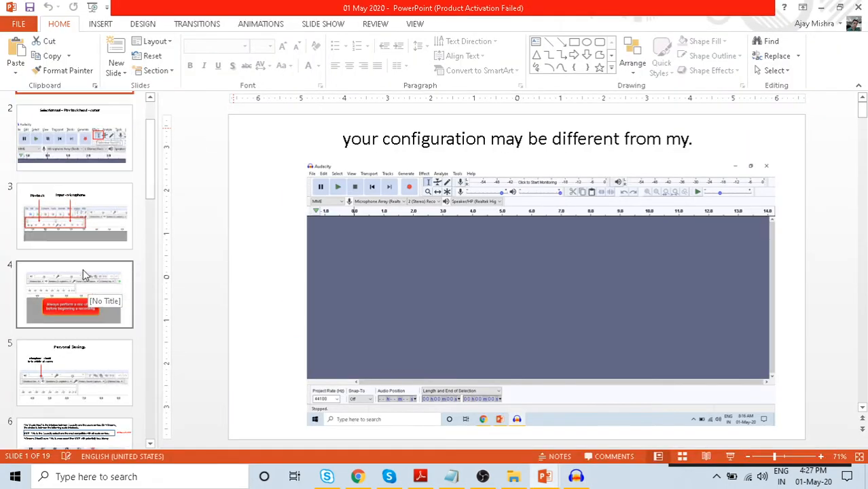
{"action": "left_click", "coordinate": [82, 237]}
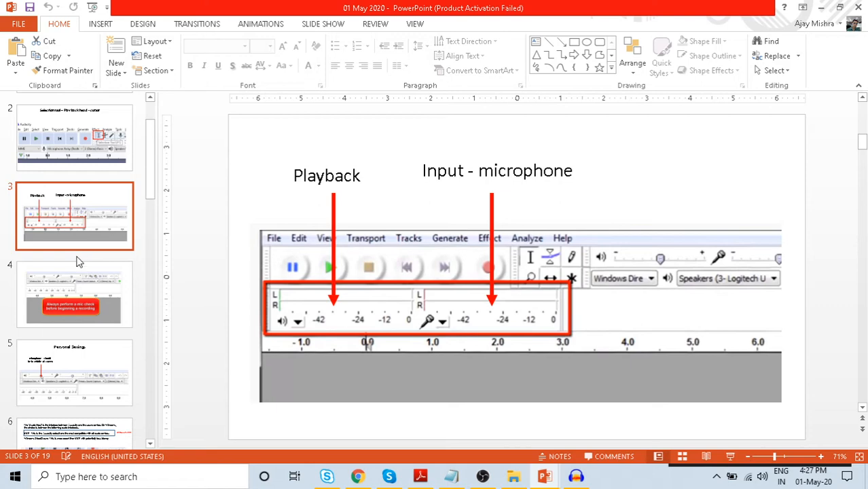
{"action": "scroll", "coordinate": [76, 262], "scroll_direction": "down", "scroll_amount": 2}
{"action": "left_click", "coordinate": [85, 229]}
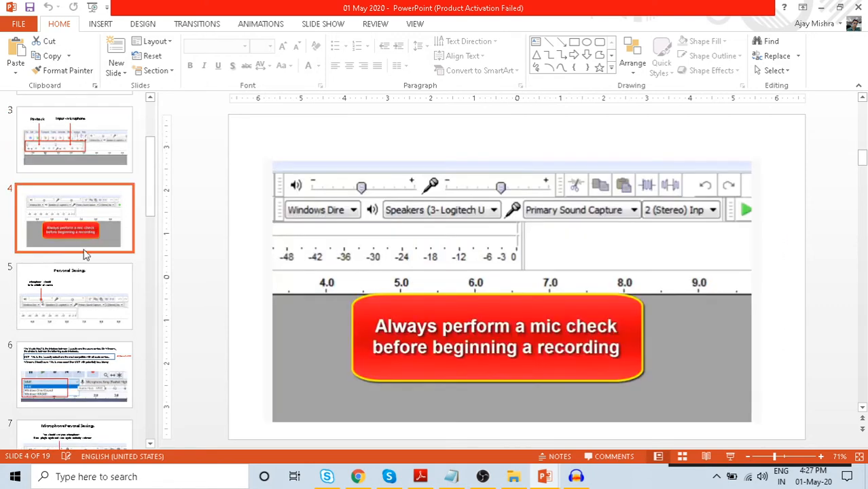
{"action": "scroll", "coordinate": [88, 249], "scroll_direction": "up", "scroll_amount": 4}
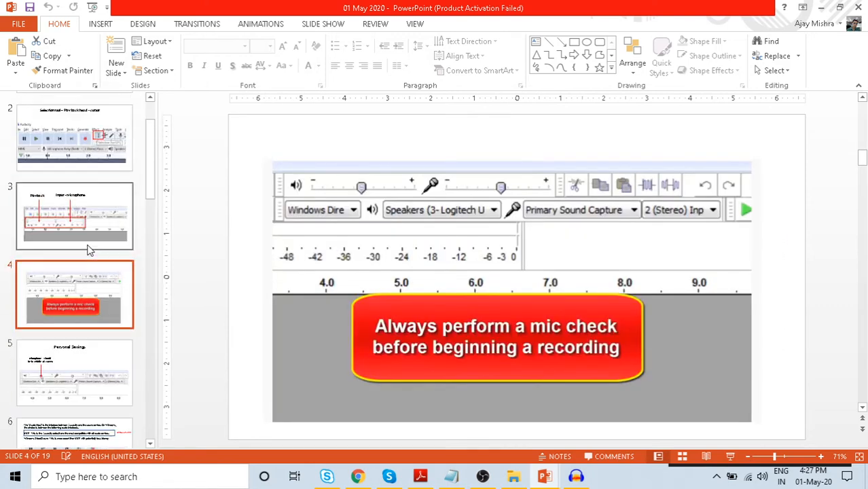
{"action": "left_click", "coordinate": [87, 218]}
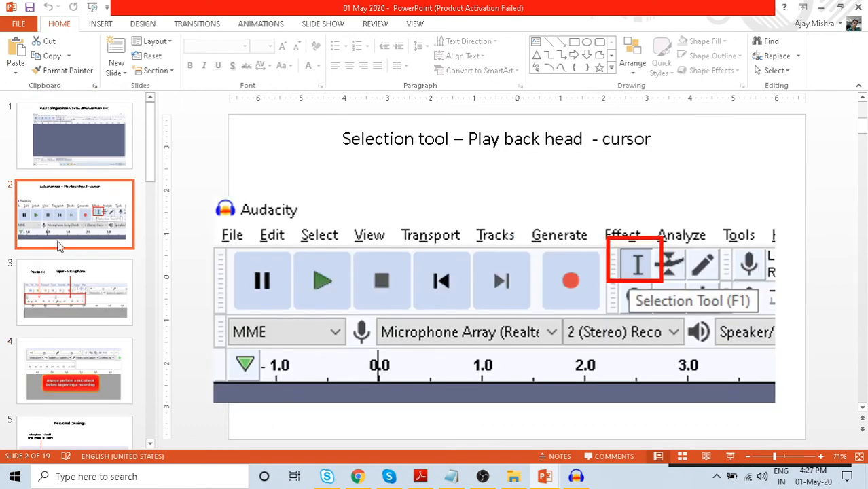
- Switch back to Audacity and record about 13 more seconds of voice at the end of the existing track
{"action": "key", "text": "alt+Tab"}
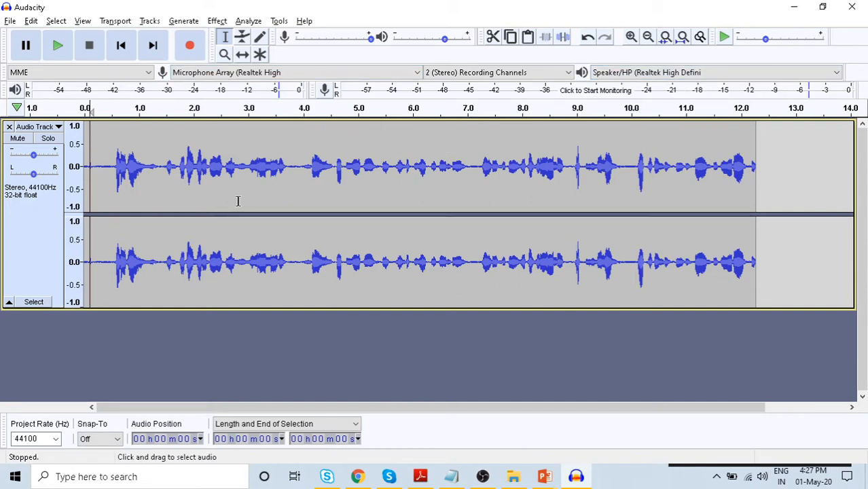
{"action": "left_click", "coordinate": [192, 47]}
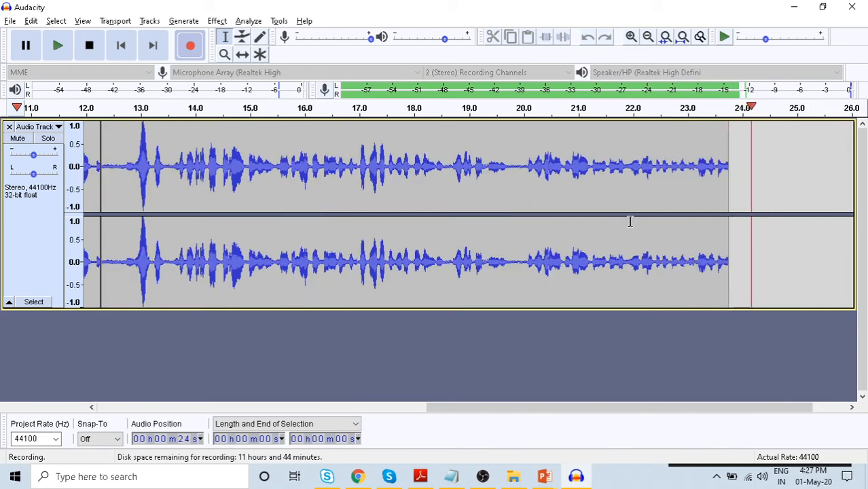
{"action": "key", "text": "space"}
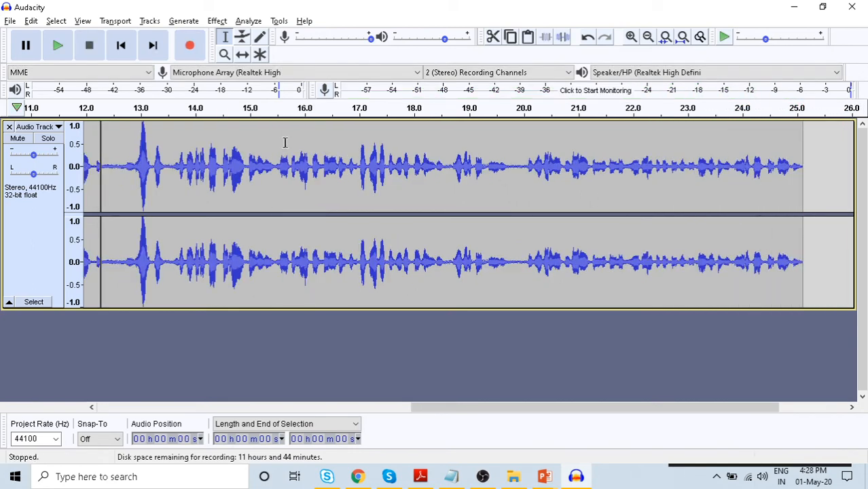
- Play the appended recording from about 12.5 seconds, then delete all audio after about 12.3 seconds
{"action": "left_click", "coordinate": [114, 167]}
{"action": "key", "text": "space"}
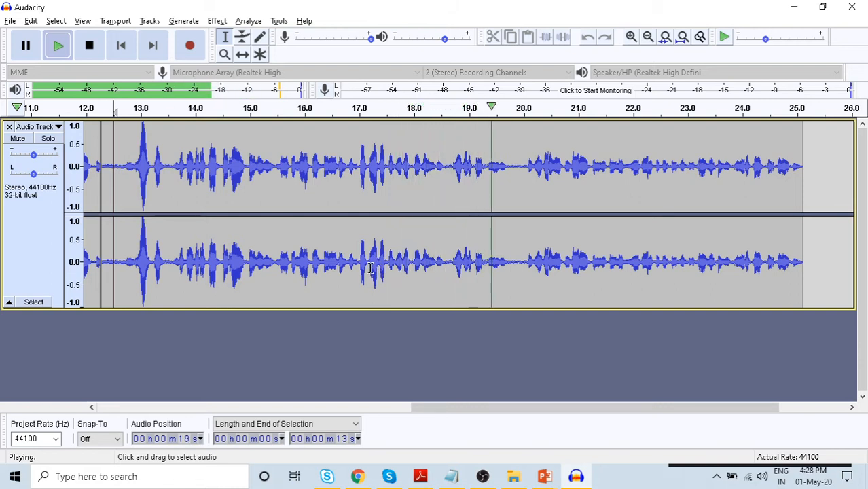
{"action": "key", "text": "space"}
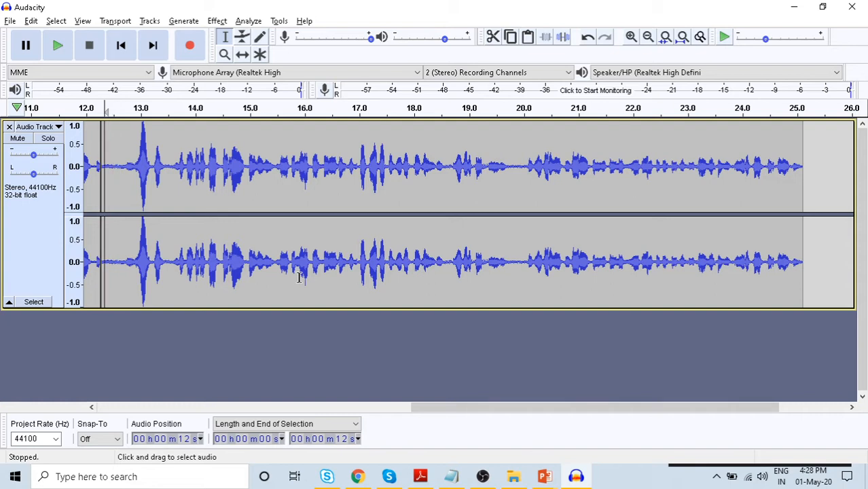
{"action": "left_click_drag", "start_coordinate": [805, 219], "coordinate": [100, 204]}
{"action": "key", "text": "Delete"}
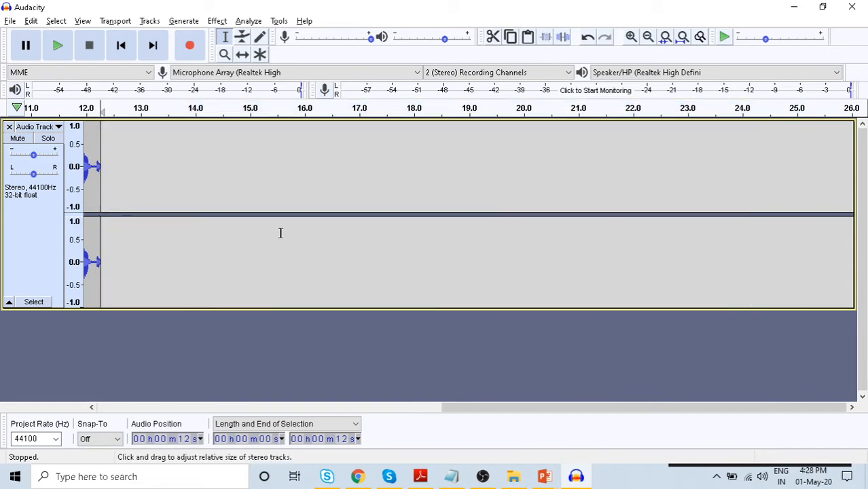
- Select the silence before the first word, from about 0.5 seconds back to the start of the track
{"action": "left_click_drag", "start_coordinate": [456, 406], "coordinate": [104, 406]}
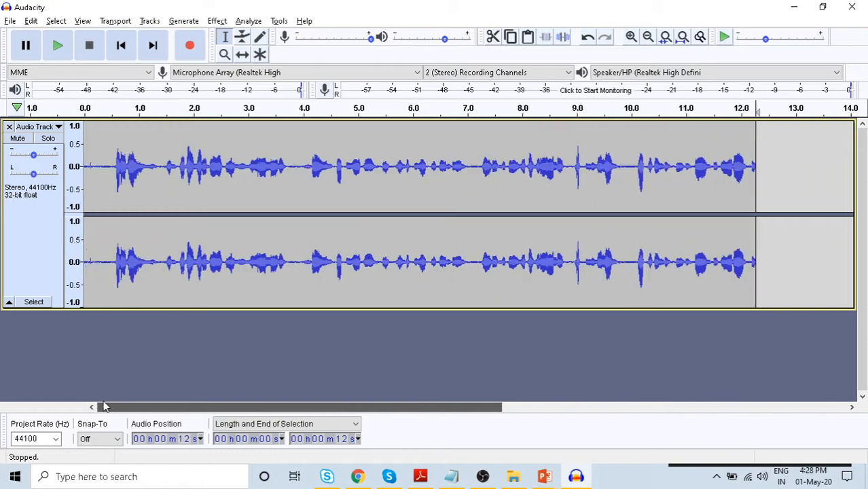
{"action": "left_click", "coordinate": [109, 168]}
{"action": "key", "text": "ctrl+a"}
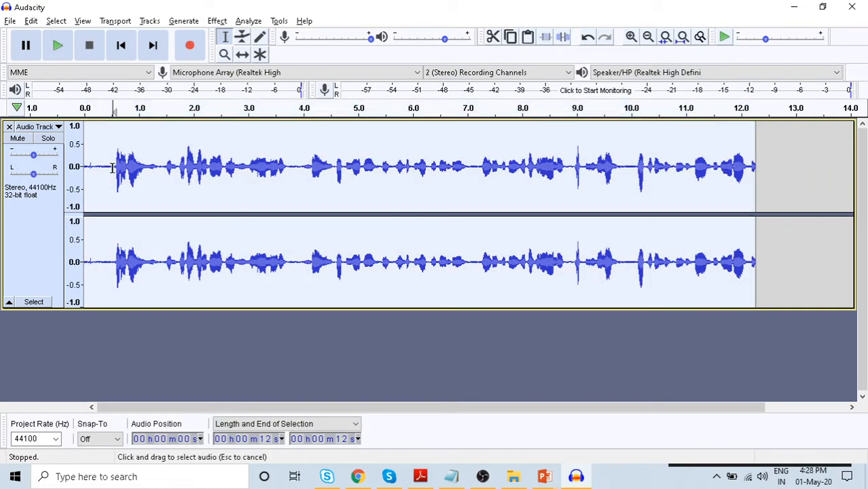
{"action": "left_click_drag", "start_coordinate": [112, 167], "coordinate": [54, 187]}
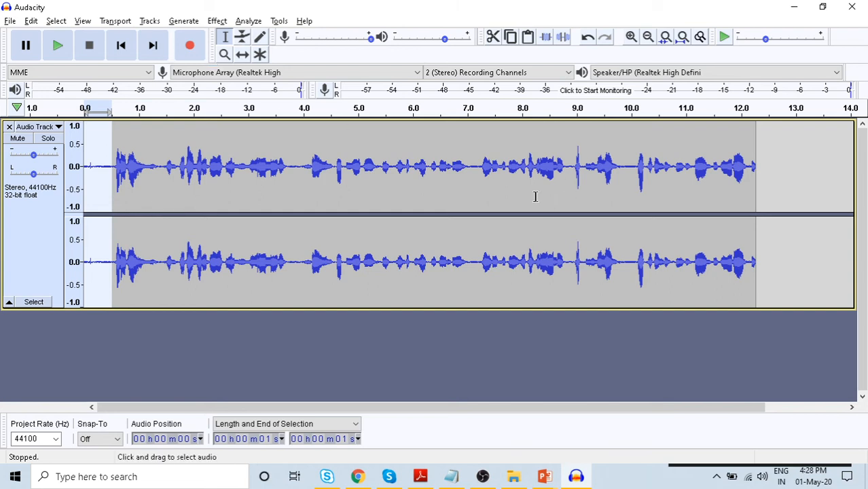
- Close the project without saving and record about 11 seconds of separately spoken words on a new track
{"action": "key", "text": "ctrl+w"}
{"action": "left_click", "coordinate": [461, 233]}
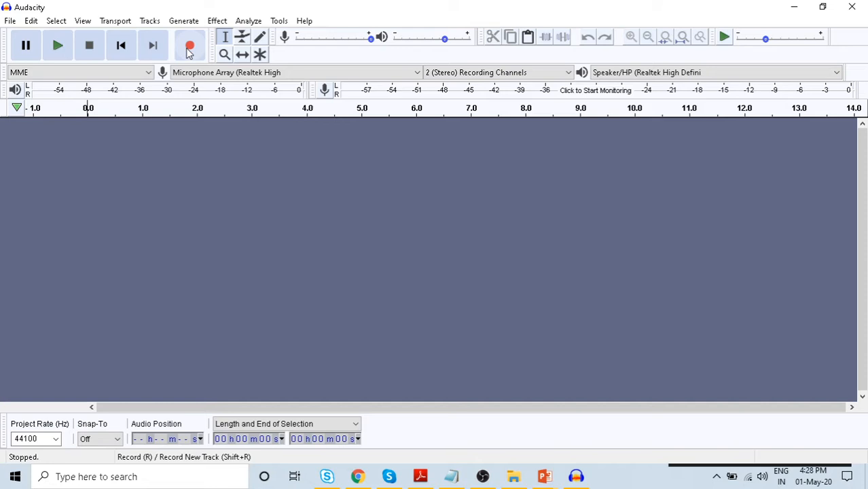
{"action": "left_click", "coordinate": [190, 47]}
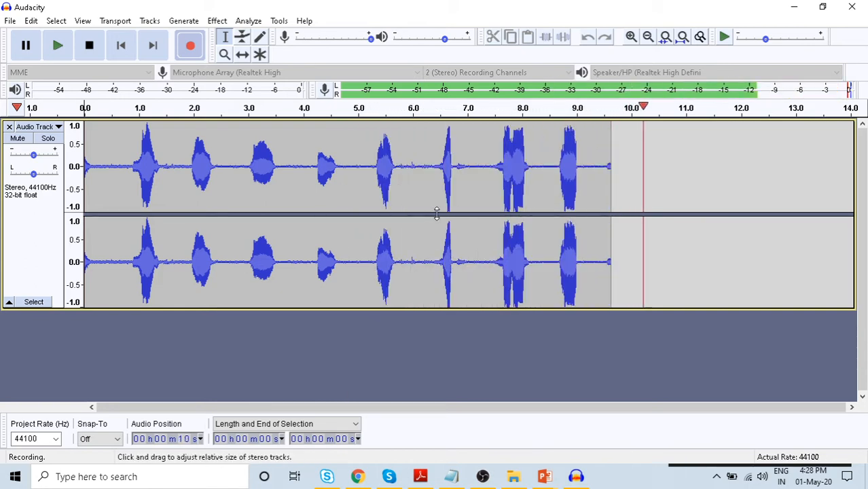
{"action": "key", "text": "space"}
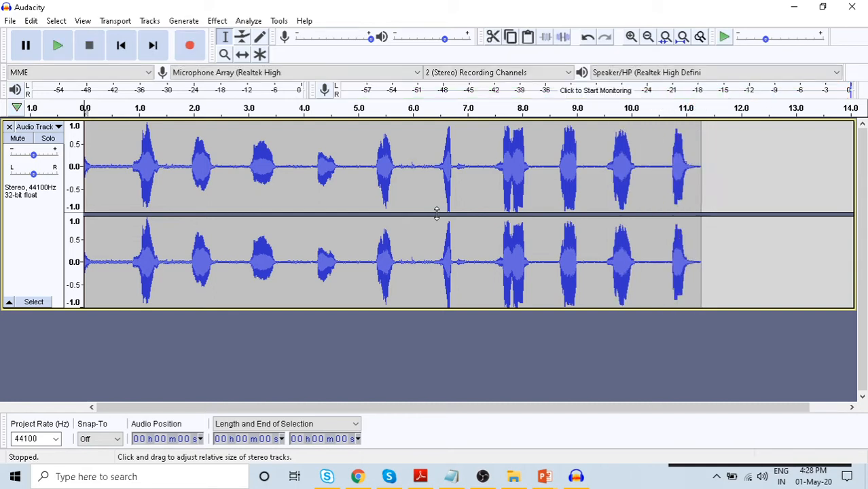
- Play the new recording from near the start, then replay it with the playback volume raised to maximum
{"action": "left_click", "coordinate": [94, 165]}
{"action": "key", "text": "space"}
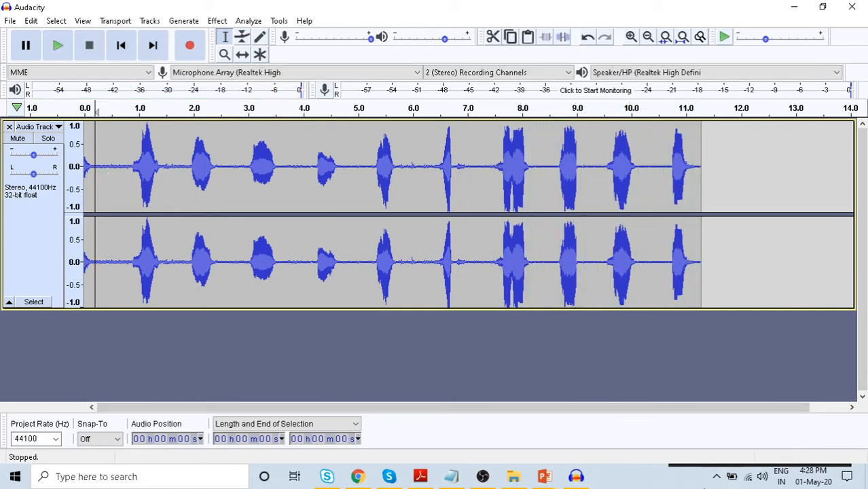
{"action": "left_click", "coordinate": [764, 478]}
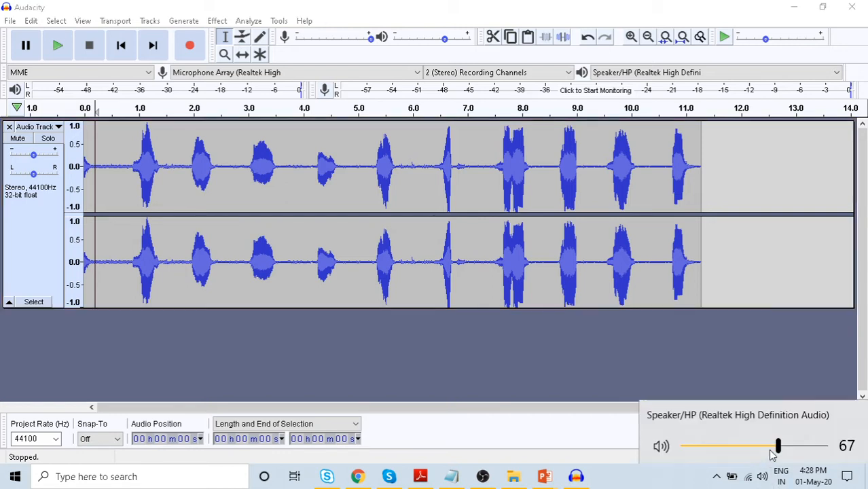
{"action": "left_click", "coordinate": [88, 171]}
{"action": "key", "text": "space"}
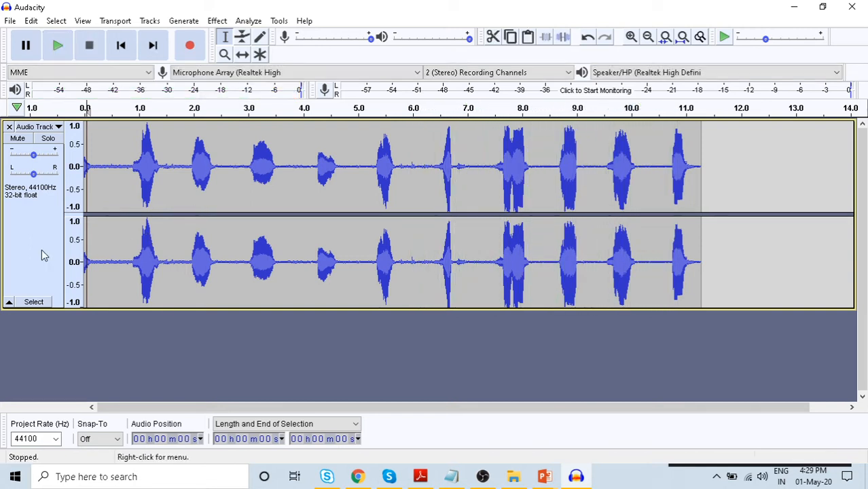
- Examine the first 1.7 seconds of the waveform up close and play it from the noise at the very start
{"action": "left_click", "coordinate": [631, 37]}
{"action": "left_click", "coordinate": [631, 37]}
{"action": "left_click", "coordinate": [631, 37]}
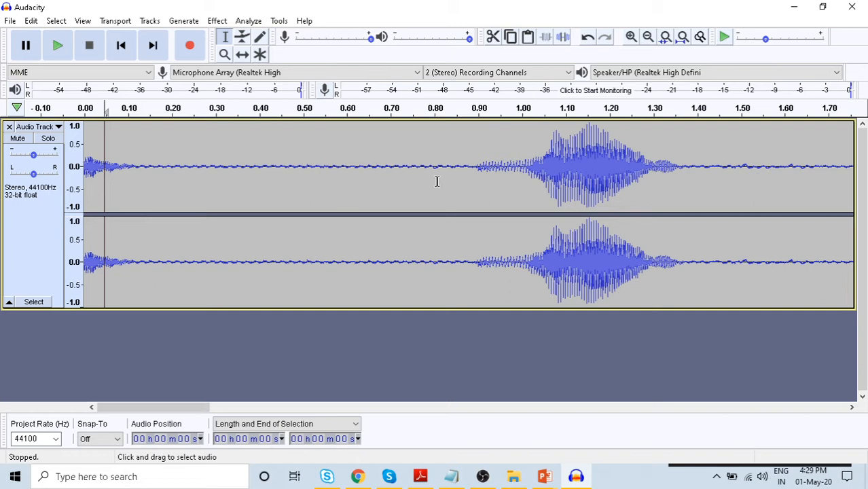
{"action": "left_click", "coordinate": [179, 186]}
{"action": "left_click", "coordinate": [153, 186]}
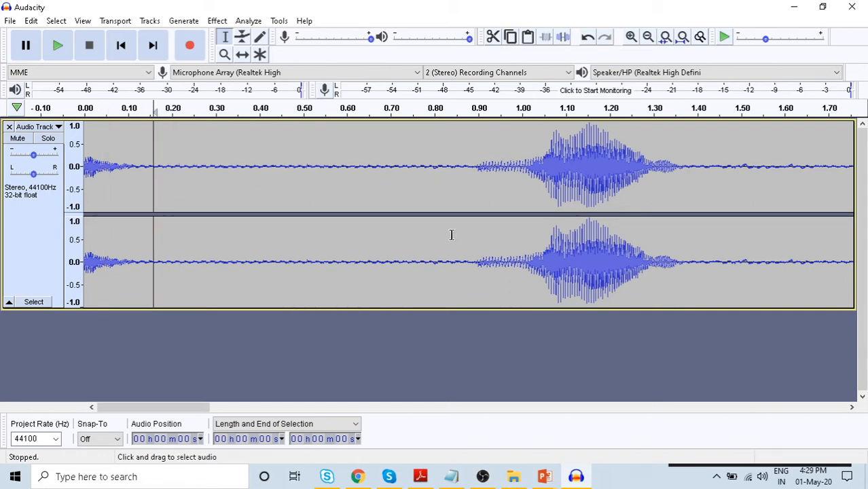
{"action": "left_click", "coordinate": [89, 167]}
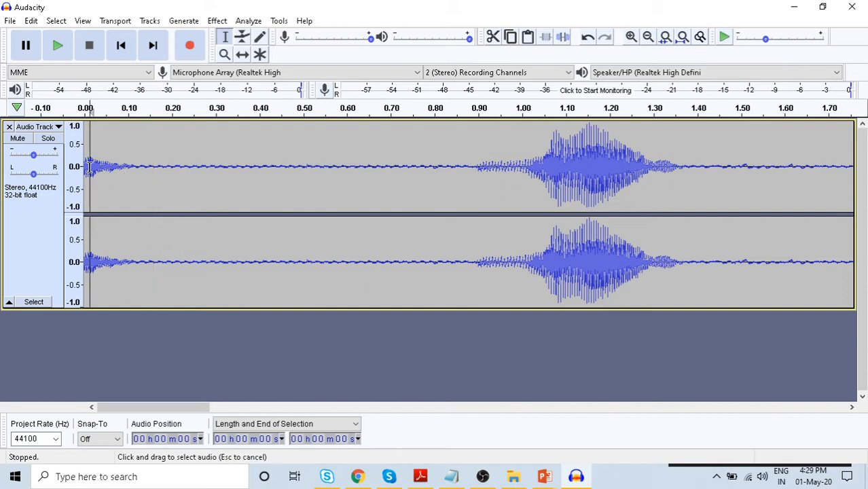
{"action": "key", "text": "space"}
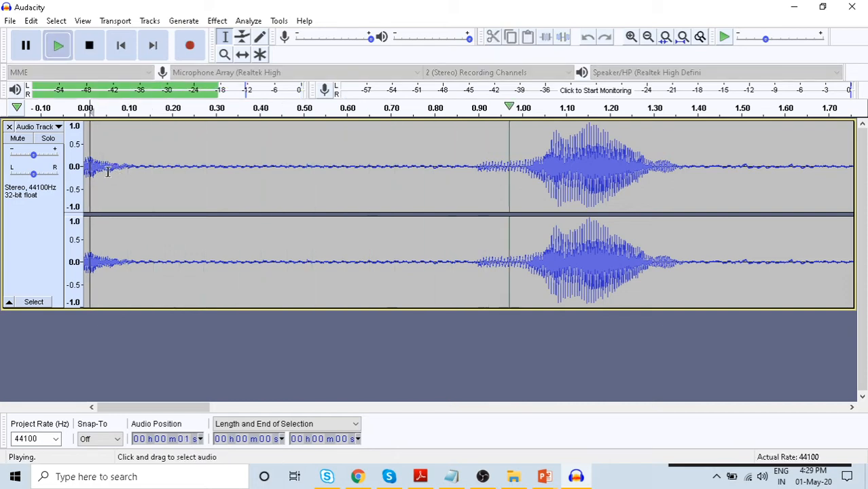
- Stop playback and delete the noise burst in the first 0.11 seconds or so of the track
{"action": "key", "text": "space"}
{"action": "left_click_drag", "start_coordinate": [134, 176], "coordinate": [83, 178]}
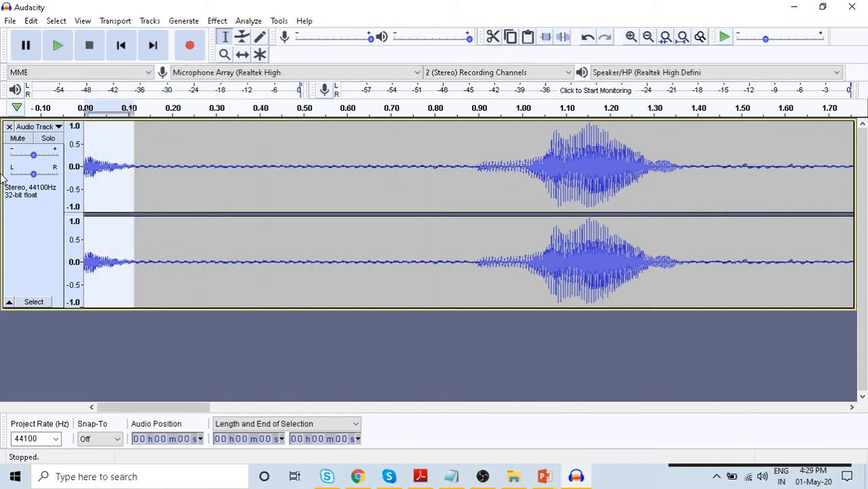
{"action": "key", "text": "Delete"}
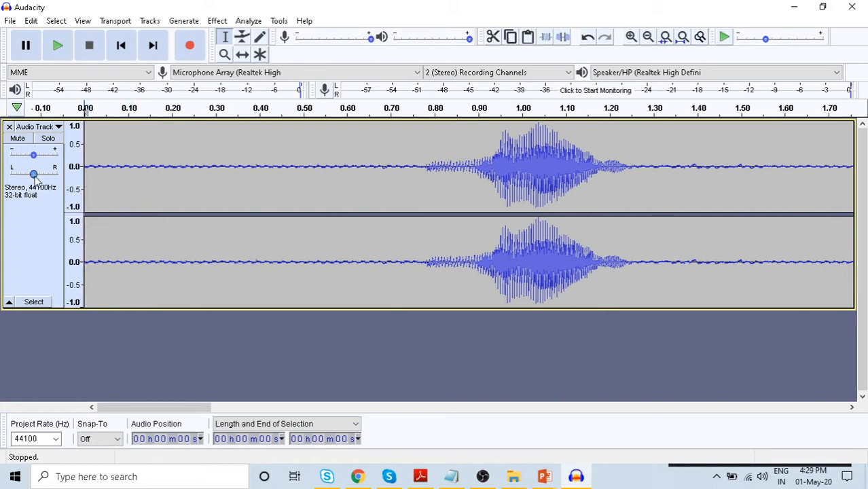
- Play the recording from the quiet stretch before the first word and from each following gap through the sixth word to check background noise
{"action": "left_click_drag", "start_coordinate": [422, 199], "coordinate": [2, 210]}
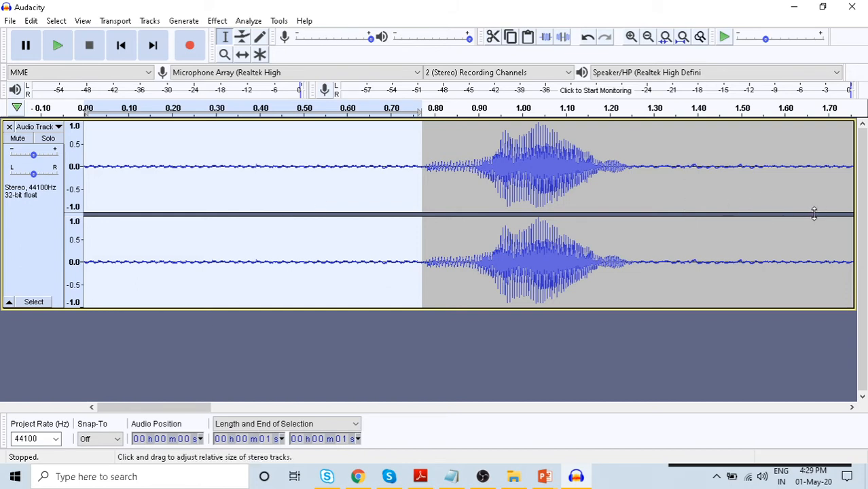
{"action": "left_click", "coordinate": [327, 166]}
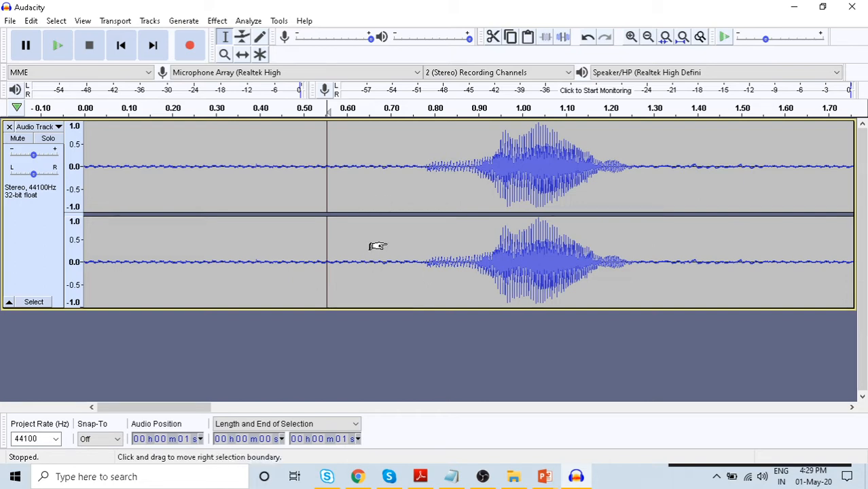
{"action": "left_click", "coordinate": [647, 37]}
{"action": "left_click", "coordinate": [647, 38]}
{"action": "left_click", "coordinate": [647, 37]}
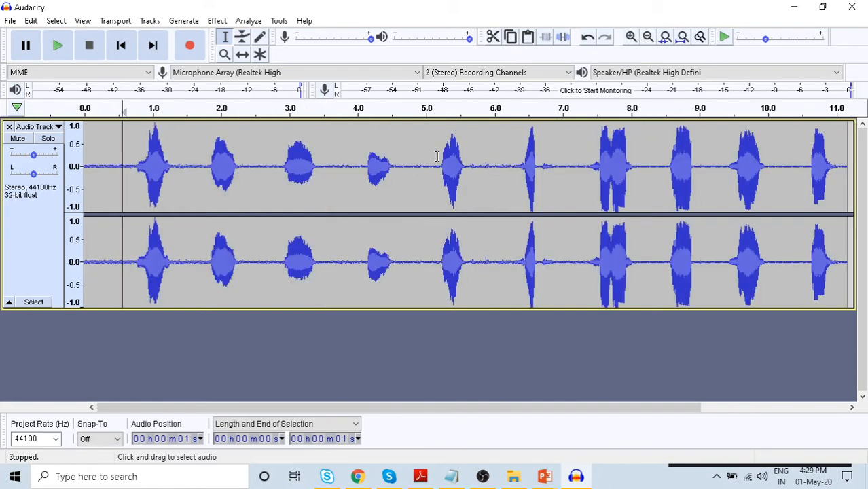
{"action": "left_click", "coordinate": [94, 181]}
{"action": "key", "text": "space"}
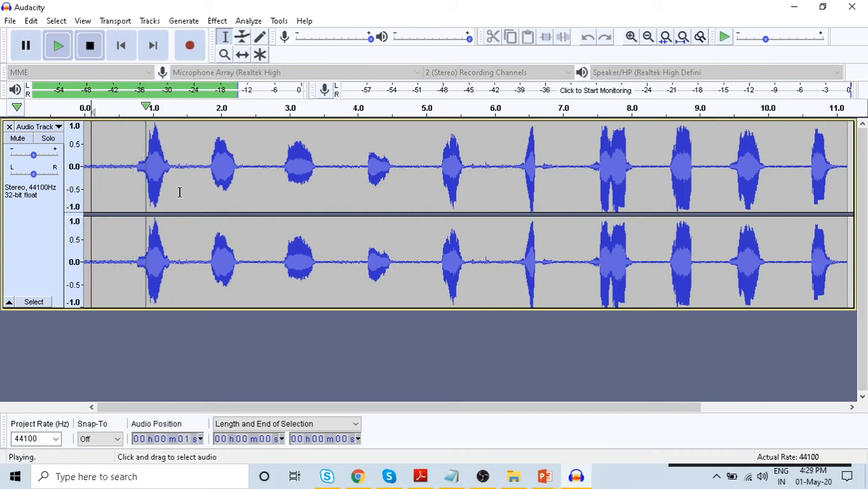
{"action": "key", "text": "space"}
{"action": "left_click", "coordinate": [178, 174]}
{"action": "key", "text": "space"}
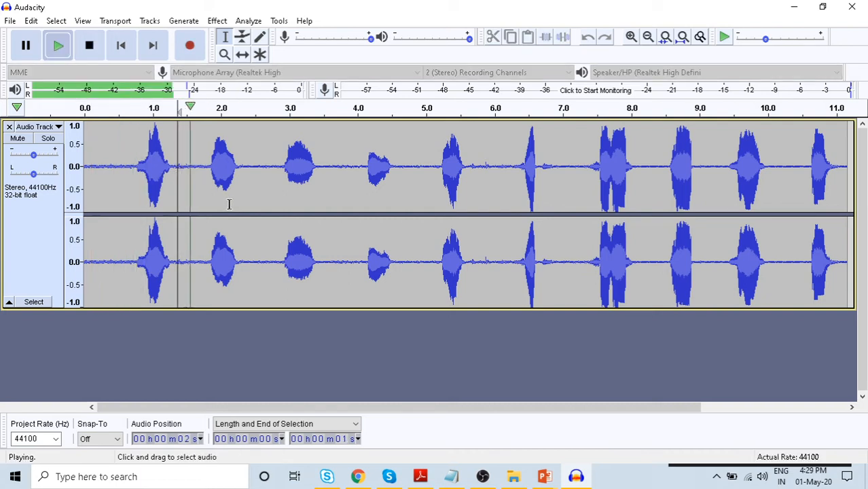
{"action": "key", "text": "space"}
{"action": "left_click", "coordinate": [250, 178]}
{"action": "key", "text": "space"}
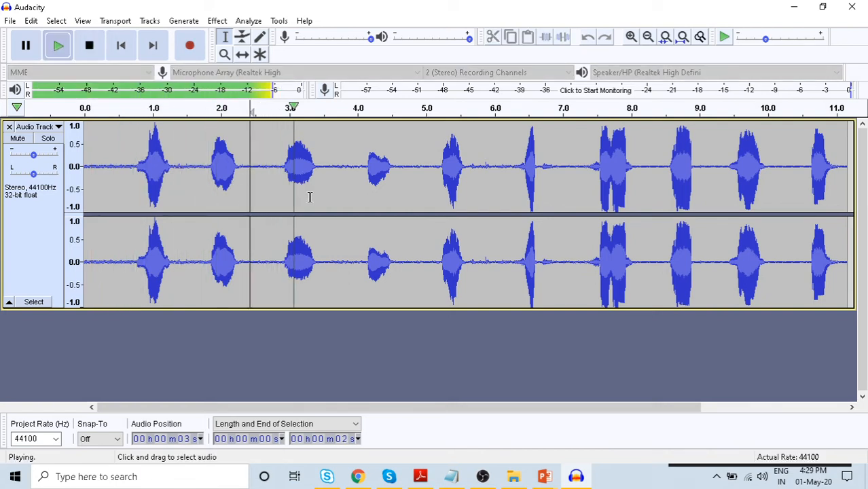
{"action": "key", "text": "space"}
{"action": "left_click", "coordinate": [325, 176]}
{"action": "key", "text": "space"}
{"action": "key", "text": "space"}
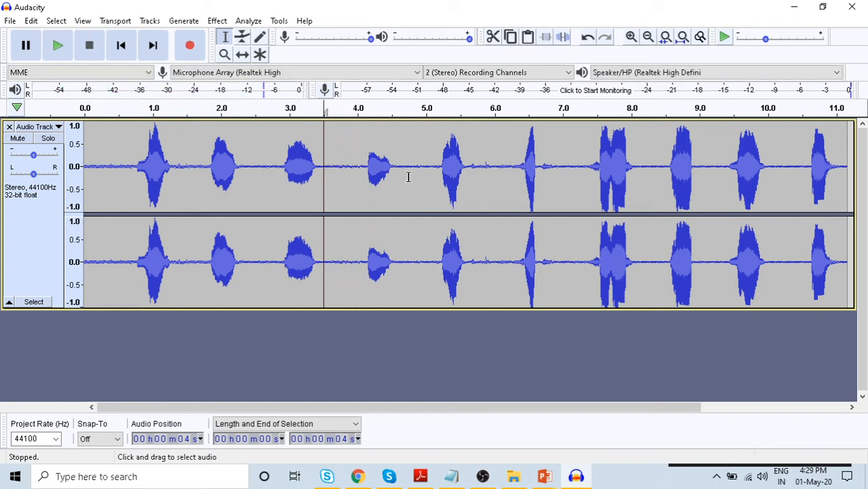
{"action": "left_click", "coordinate": [396, 175]}
{"action": "key", "text": "space"}
{"action": "key", "text": "space"}
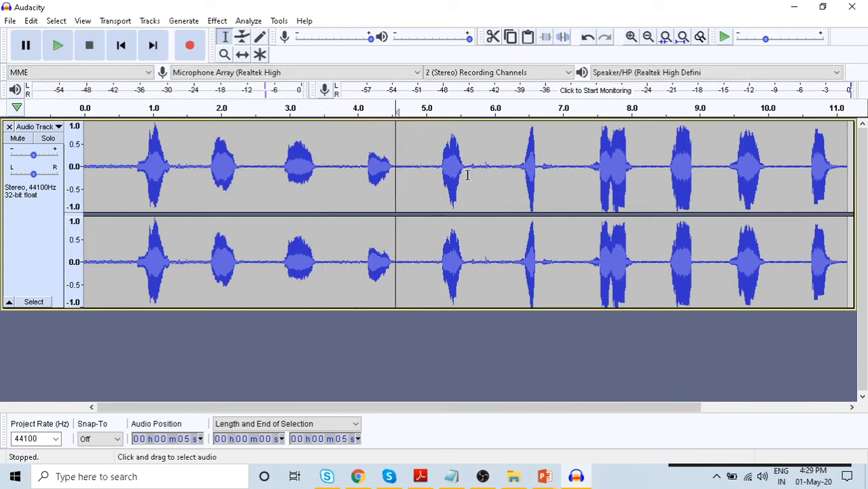
{"action": "left_click", "coordinate": [469, 176]}
{"action": "key", "text": "space"}
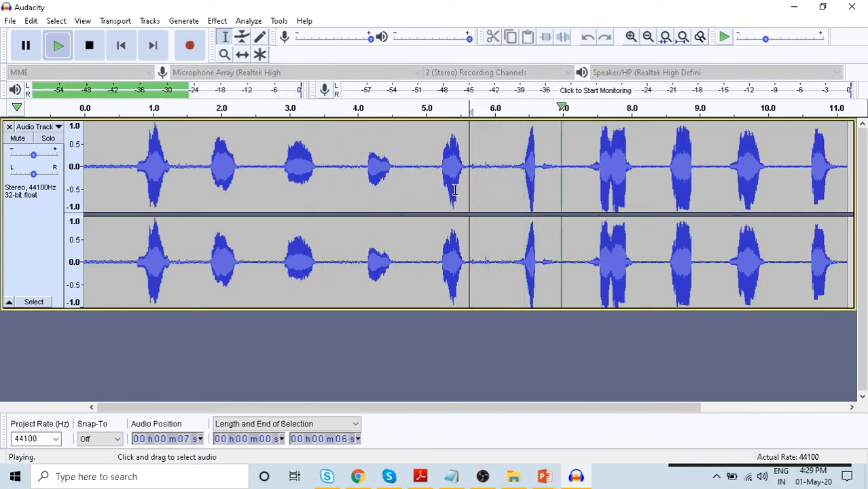
{"action": "key", "text": "space"}
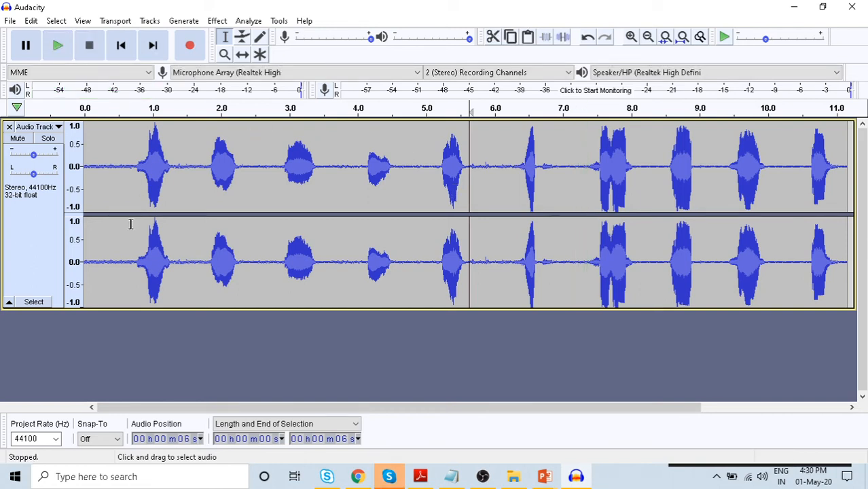
- Capture a Noise Reduction profile from the quiet stretch before the first word, from 0 to about 0.7 seconds
{"action": "left_click_drag", "start_coordinate": [132, 216], "coordinate": [54, 205]}
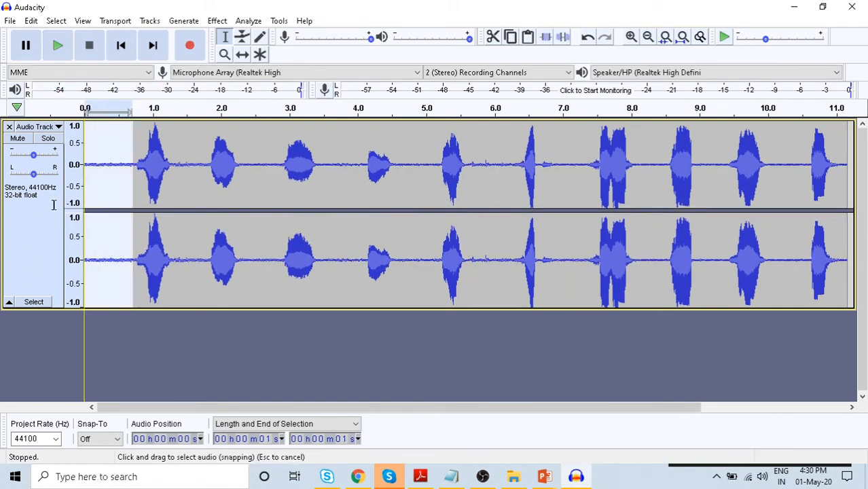
{"action": "left_click", "coordinate": [250, 22]}
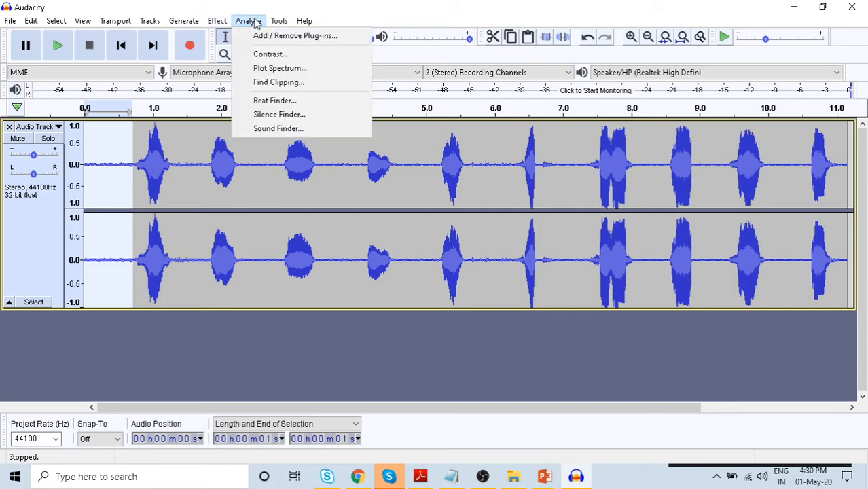
{"action": "mouse_move", "coordinate": [149, 21]}
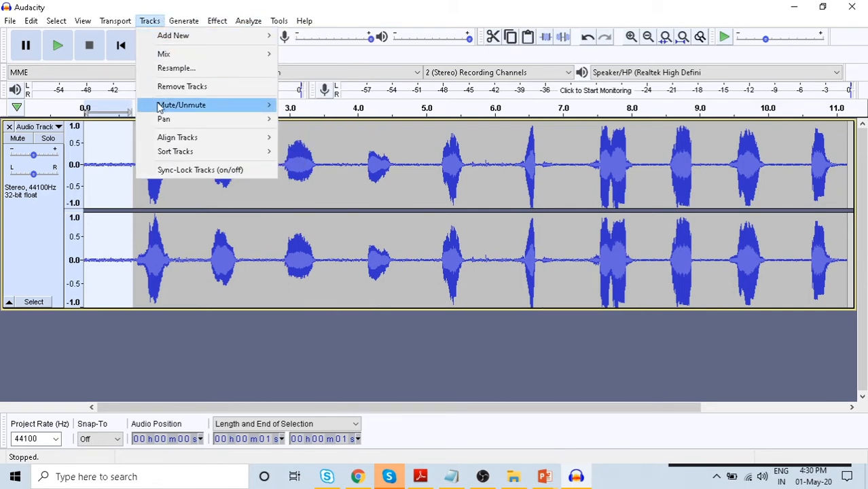
{"action": "mouse_move", "coordinate": [159, 107]}
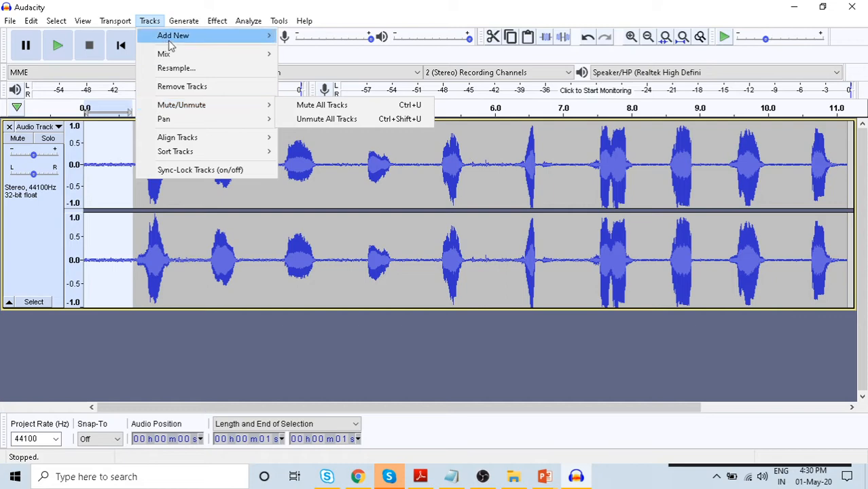
{"action": "left_click", "coordinate": [205, 22]}
{"action": "left_click", "coordinate": [206, 22]}
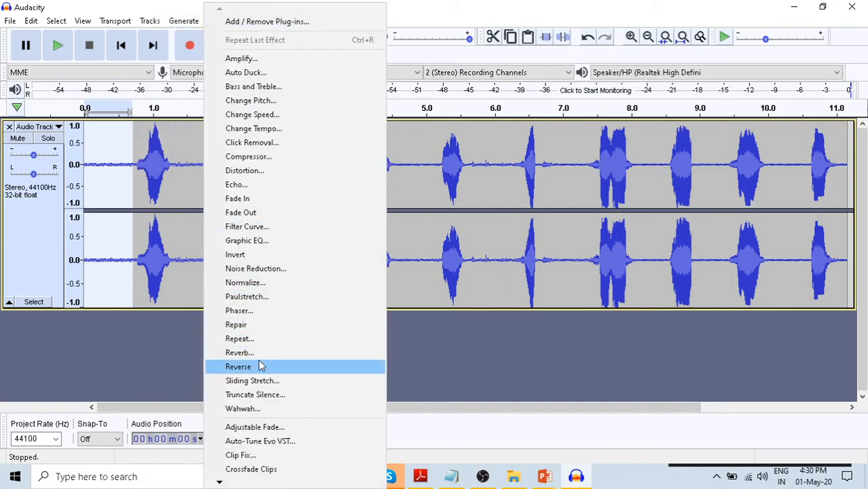
{"action": "left_click", "coordinate": [266, 273]}
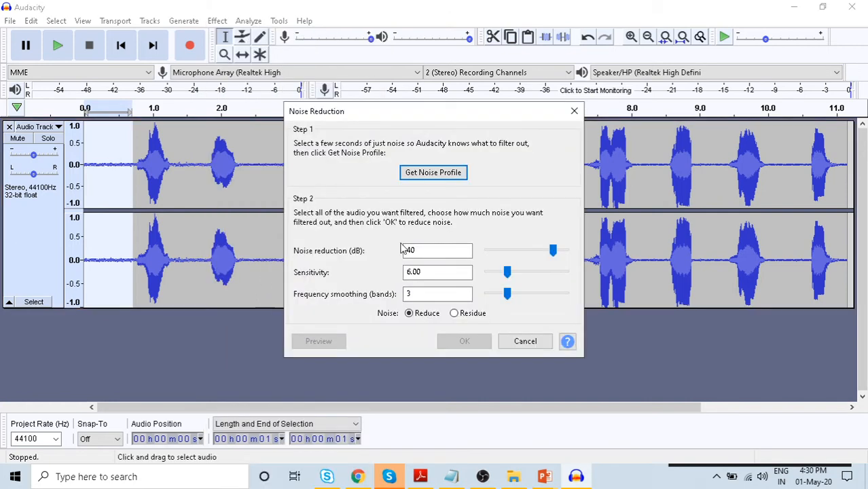
{"action": "left_click_drag", "start_coordinate": [468, 113], "coordinate": [594, 114]}
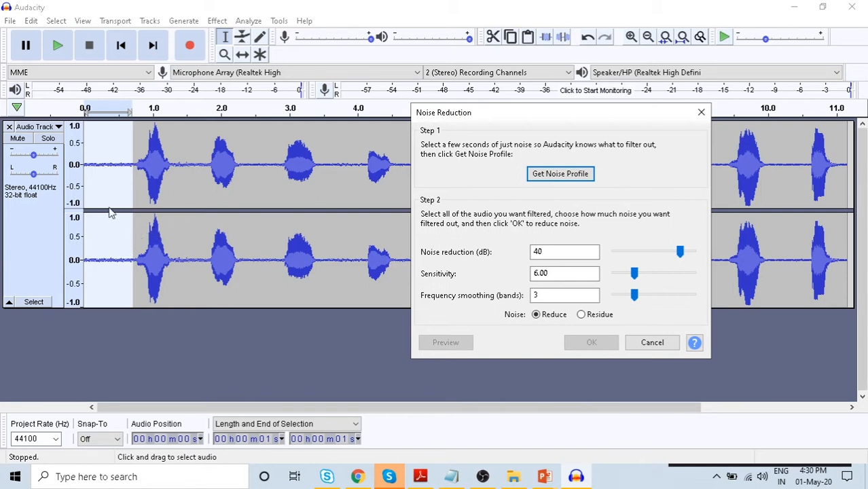
{"action": "left_click", "coordinate": [556, 176]}
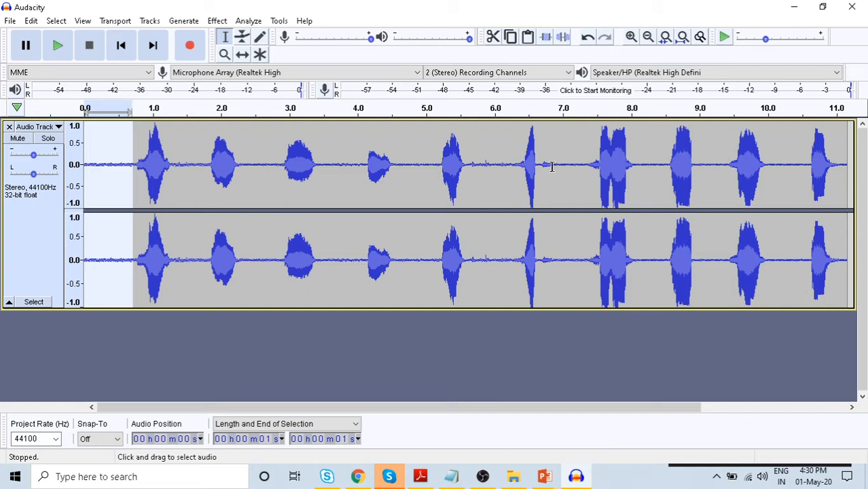
- Apply Noise Reduction to the entire track with 40 dB reduction, sensitivity 6.00 and frequency smoothing of 3 bands
{"action": "key", "text": "ctrl+a"}
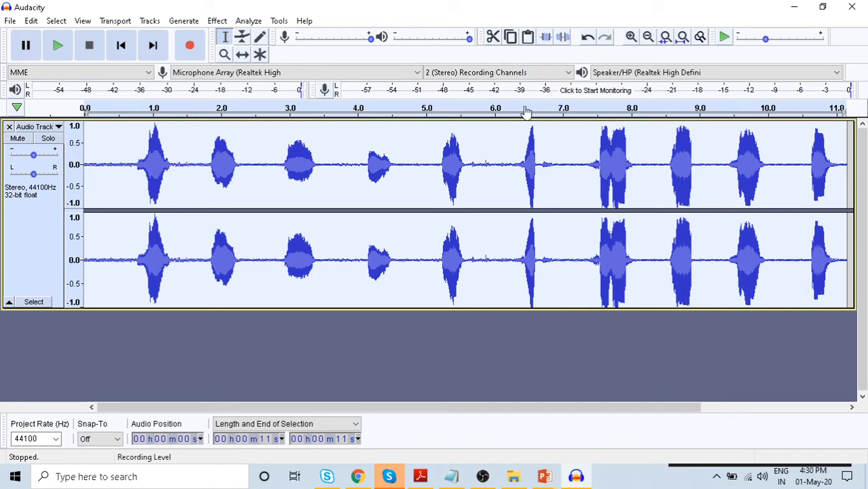
{"action": "left_click", "coordinate": [219, 22]}
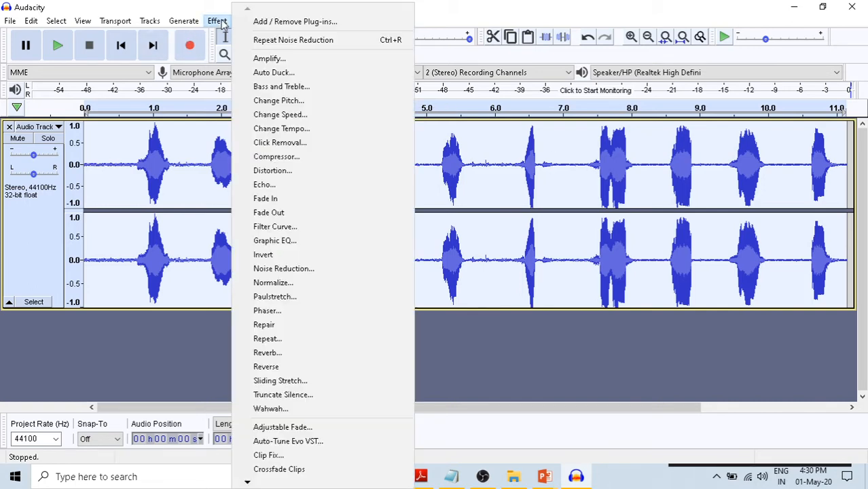
{"action": "left_click", "coordinate": [292, 269]}
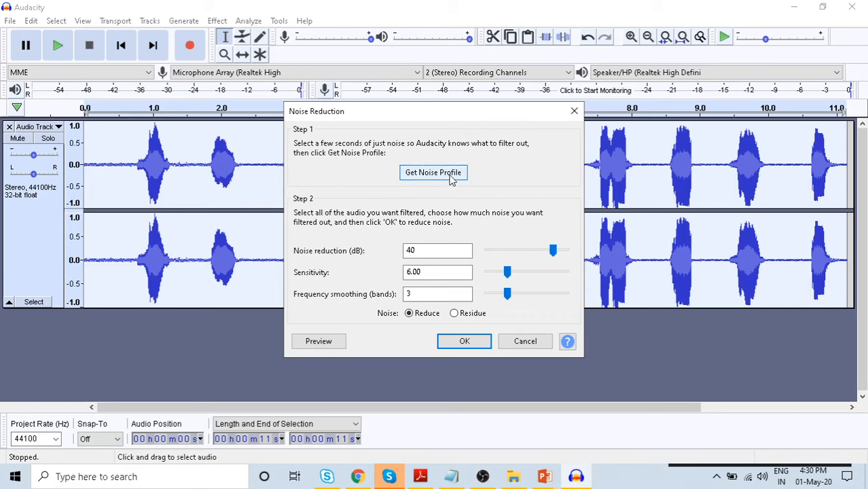
{"action": "left_click", "coordinate": [442, 293]}
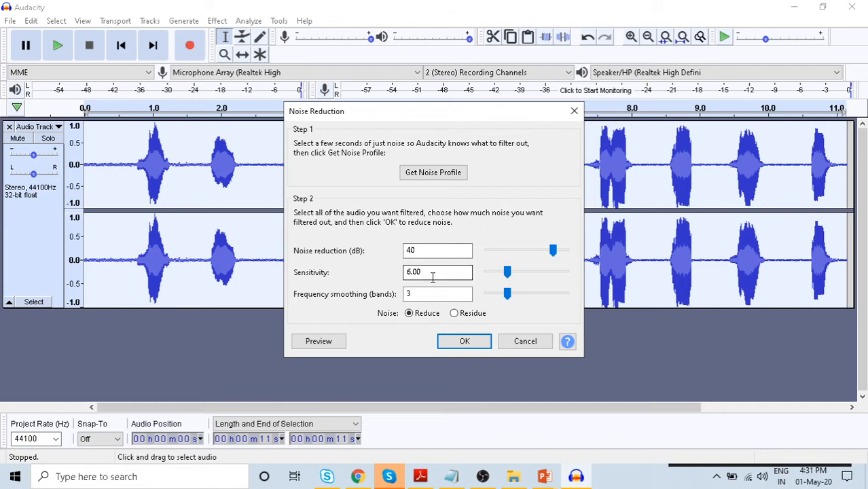
{"action": "left_click", "coordinate": [466, 343]}
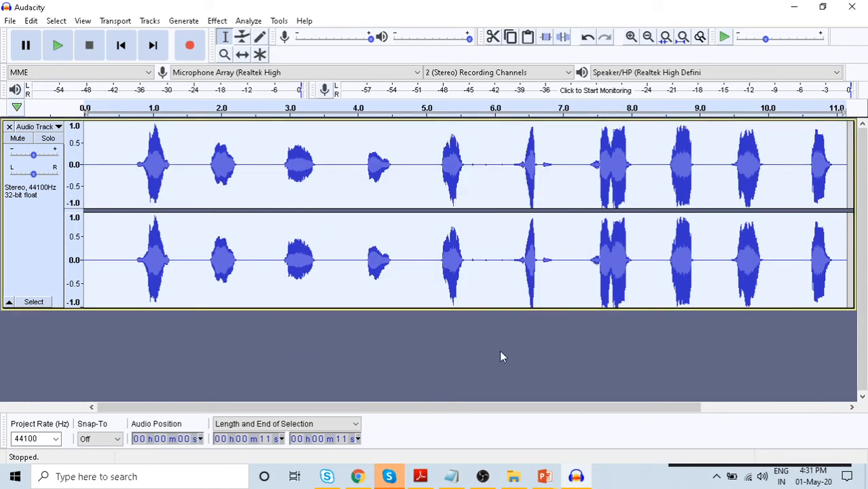
- Play the track from about 0.2 seconds and undo the noise reduction
{"action": "left_click", "coordinate": [101, 171]}
{"action": "key", "text": "space"}
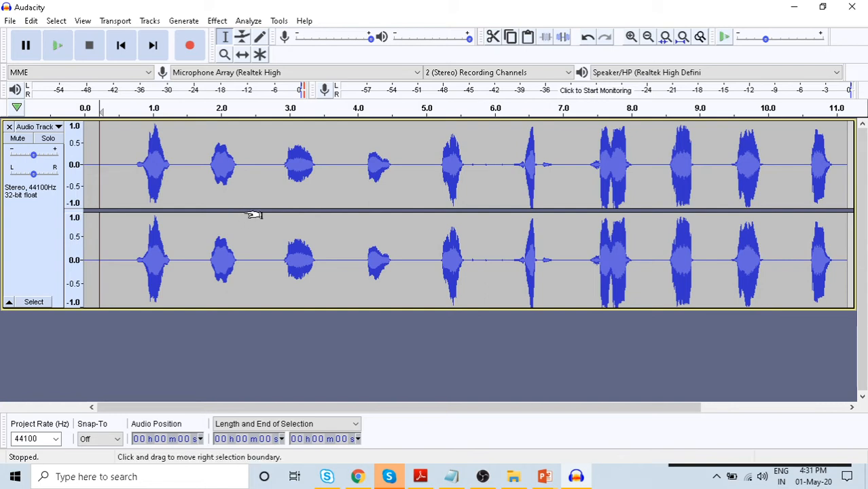
{"action": "key", "text": "ctrl+z"}
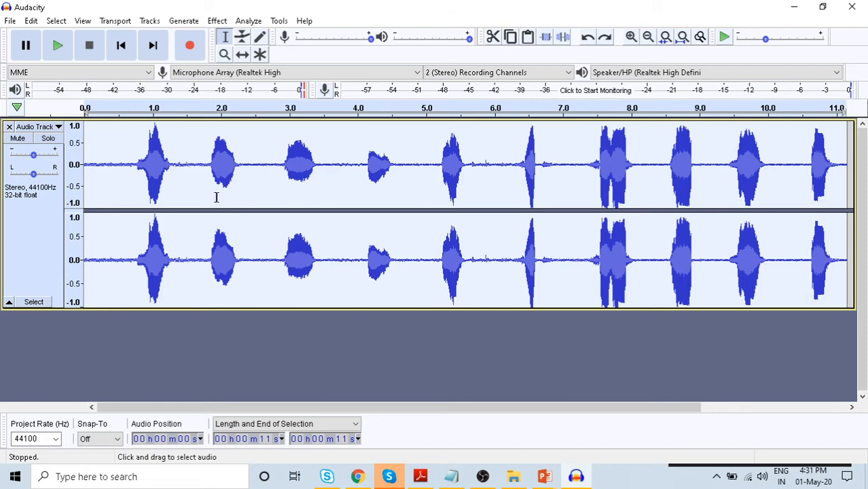
{"action": "left_click", "coordinate": [219, 22]}
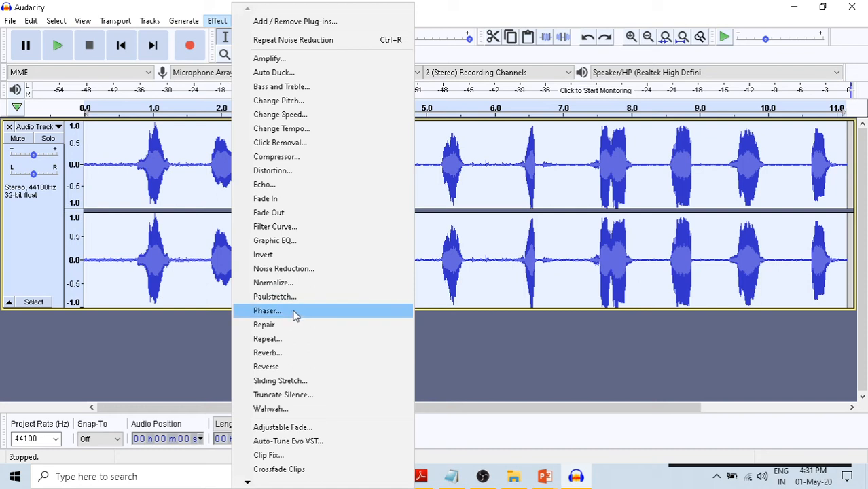
{"action": "left_click", "coordinate": [127, 197]}
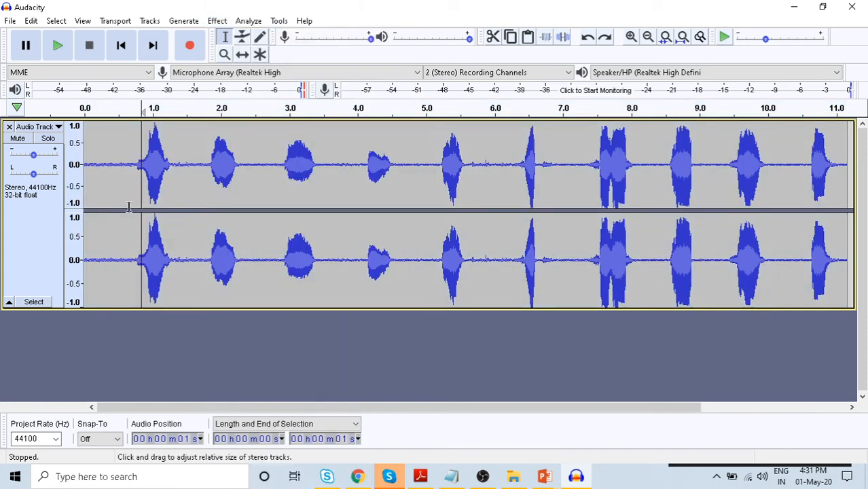
{"action": "left_click_drag", "start_coordinate": [125, 195], "coordinate": [83, 197]}
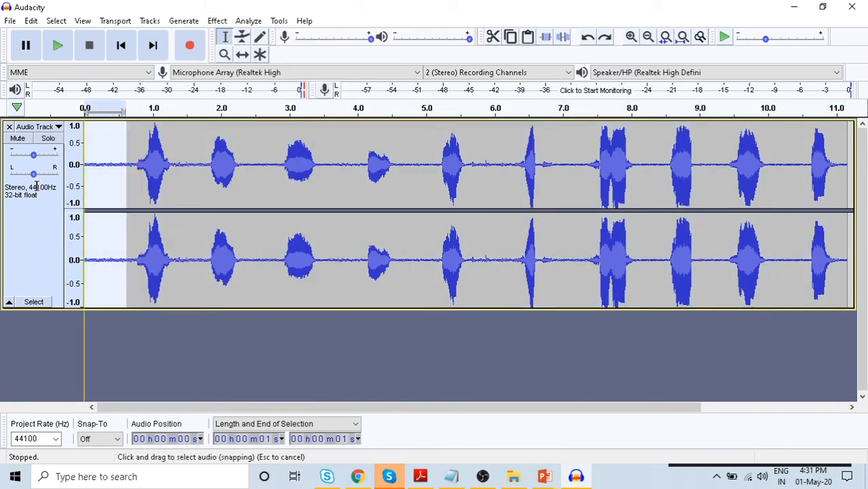
{"action": "left_click", "coordinate": [175, 172]}
{"action": "left_click_drag", "start_coordinate": [176, 172], "coordinate": [195, 172]}
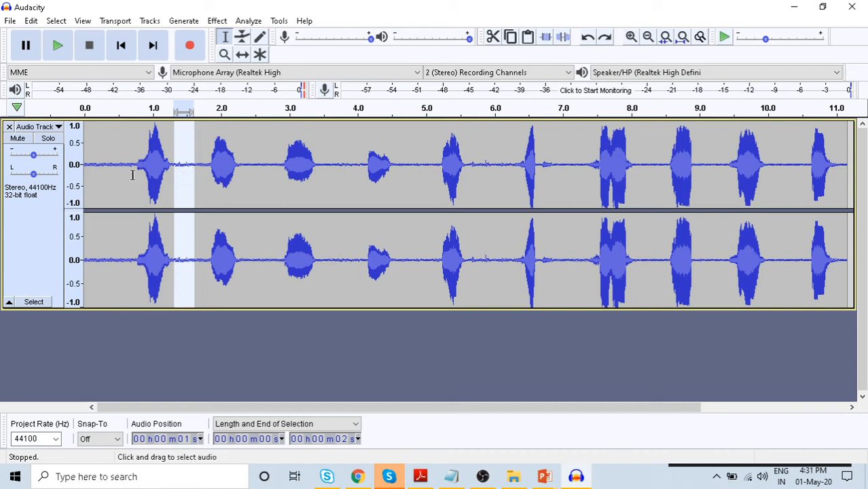
{"action": "left_click_drag", "start_coordinate": [133, 175], "coordinate": [77, 172]}
- Capture a new Noise Reduction profile from the gap between the first and second words, about 1.25 to 1.8 seconds
{"action": "left_click_drag", "start_coordinate": [208, 188], "coordinate": [170, 188]}
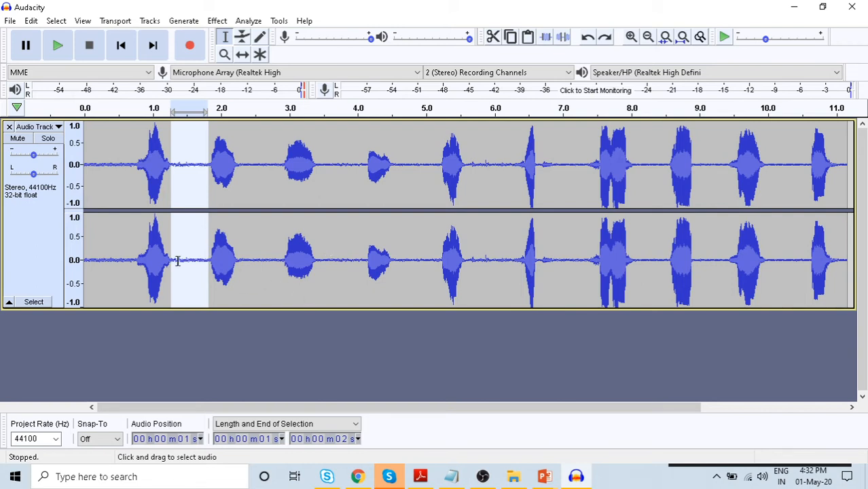
{"action": "left_click", "coordinate": [215, 24]}
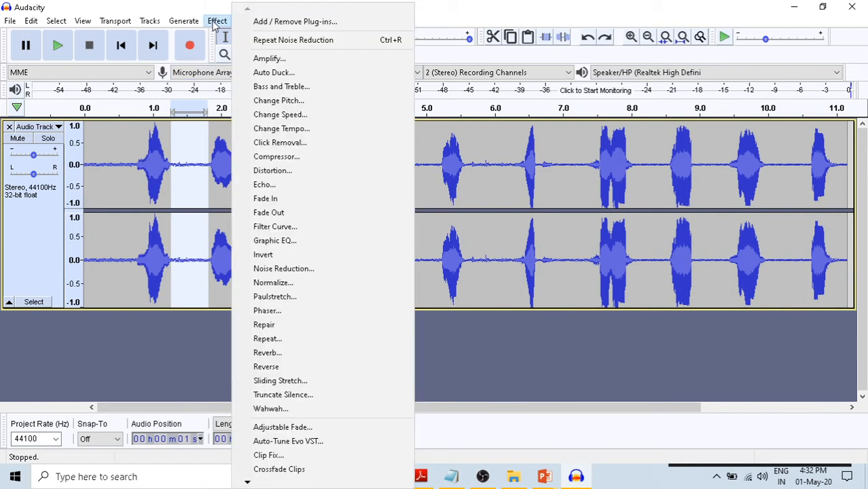
{"action": "left_click", "coordinate": [293, 269]}
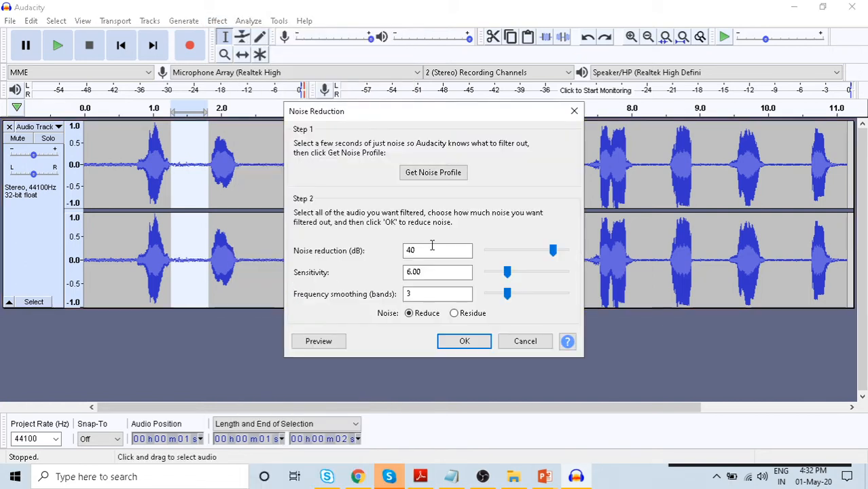
{"action": "left_click", "coordinate": [436, 173]}
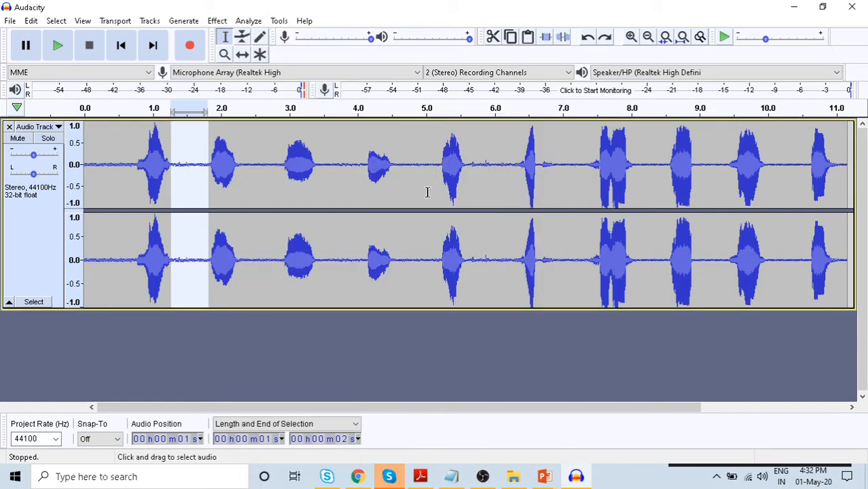
- Apply Noise Reduction to the entire track with 40 dB reduction, sensitivity 6.00 and frequency smoothing of 3 bands, using the new profile
{"action": "left_click", "coordinate": [260, 238]}
{"action": "key", "text": "ctrl+a"}
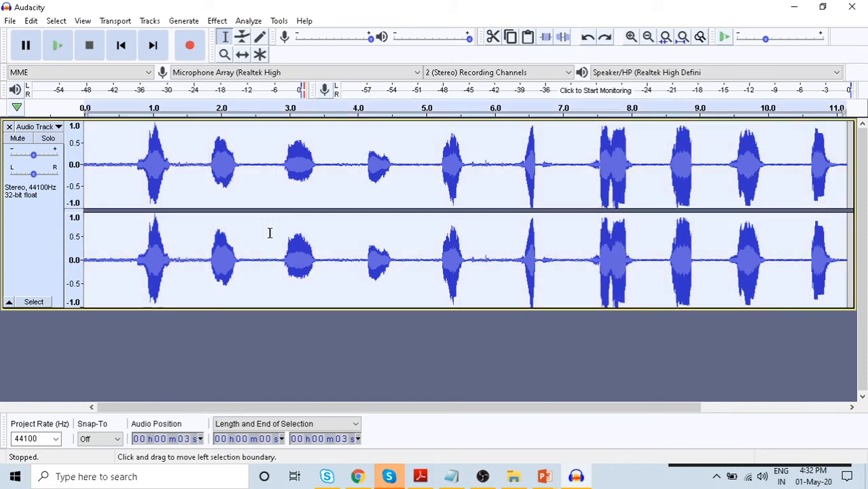
{"action": "left_click", "coordinate": [214, 21]}
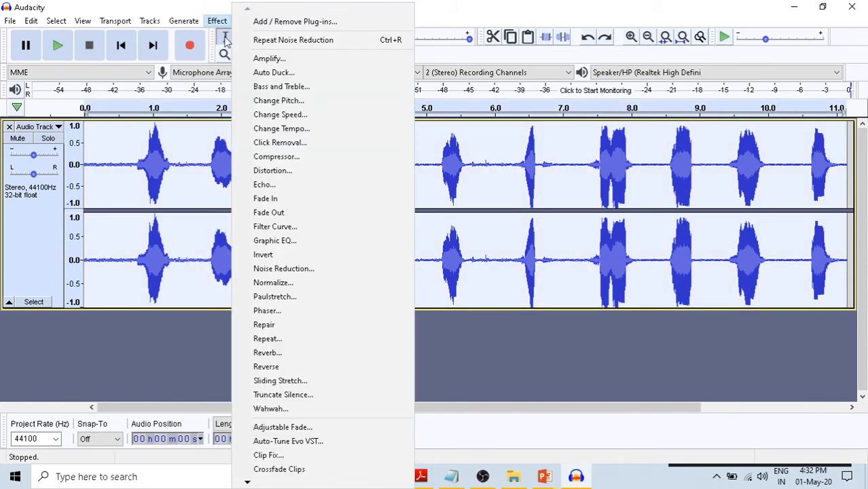
{"action": "left_click", "coordinate": [268, 271]}
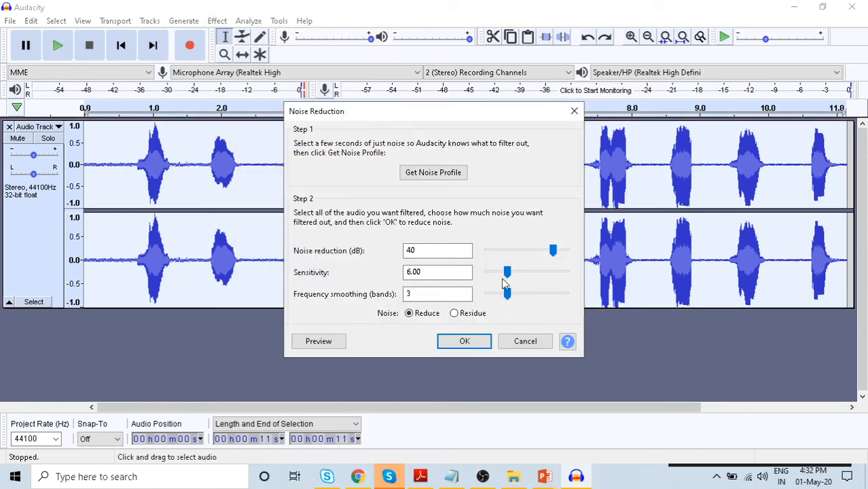
{"action": "left_click", "coordinate": [460, 345]}
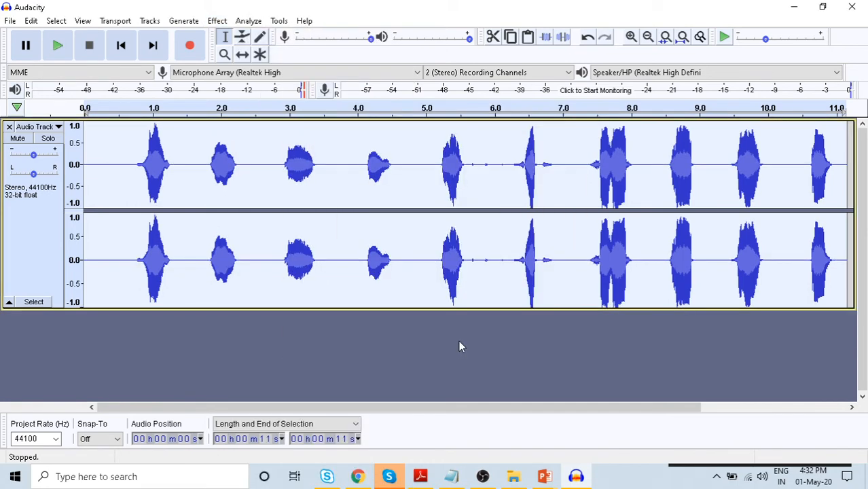
- Play the noise-reduced track from about 0.5 seconds and stop after the first few words
{"action": "left_click", "coordinate": [118, 182]}
{"action": "key", "text": "space"}
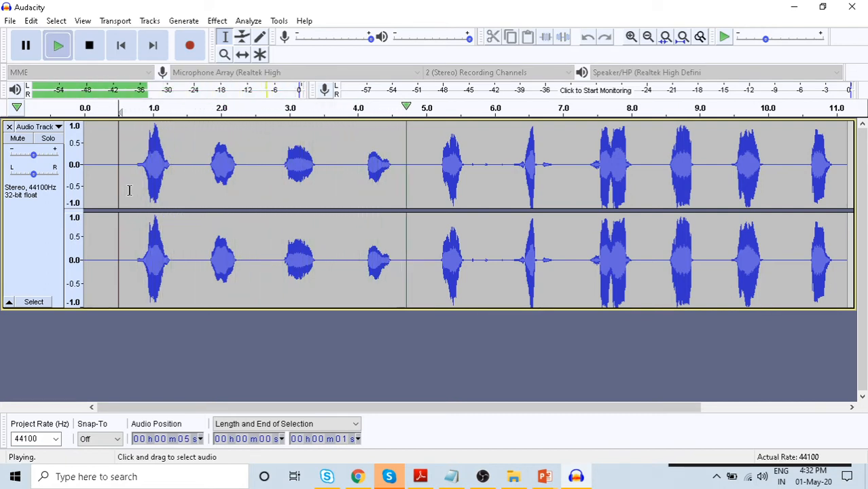
{"action": "key", "text": "space"}
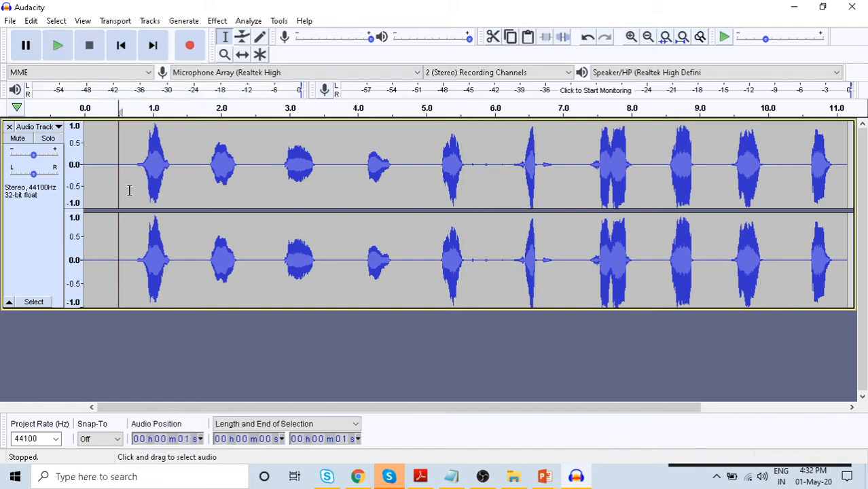
{"action": "left_click", "coordinate": [186, 197]}
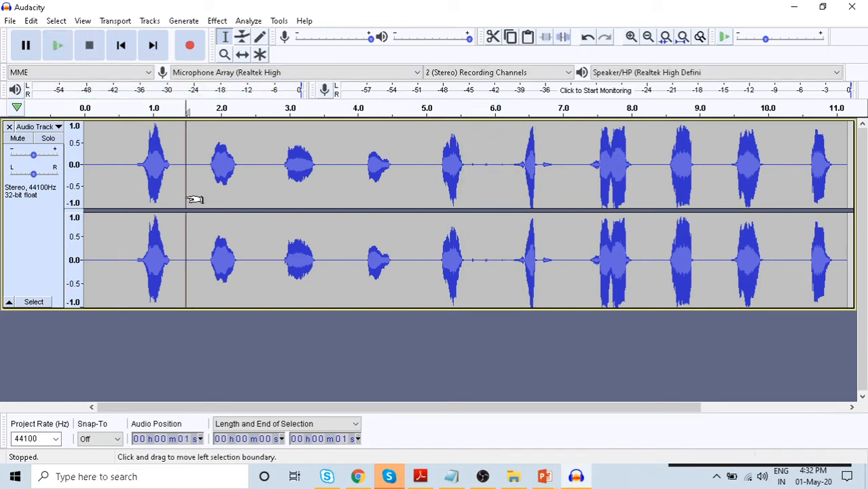
{"action": "key", "text": "ctrl+a"}
{"action": "left_click", "coordinate": [249, 21]}
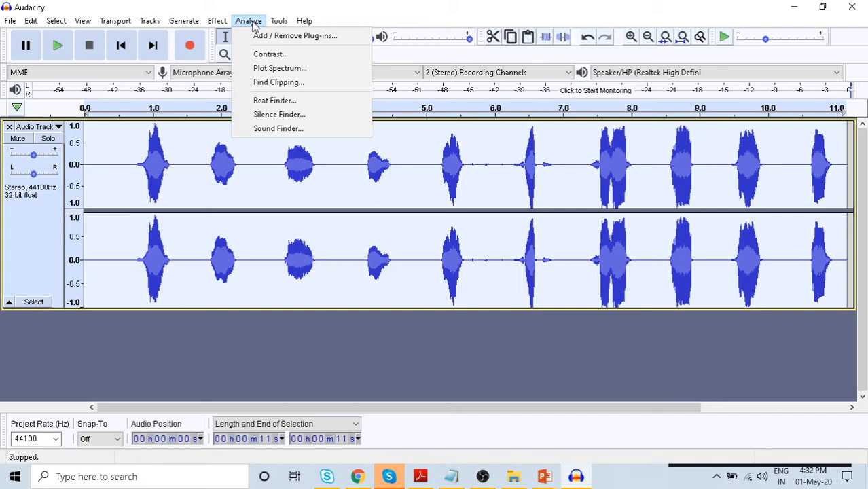
{"action": "left_click", "coordinate": [178, 242]}
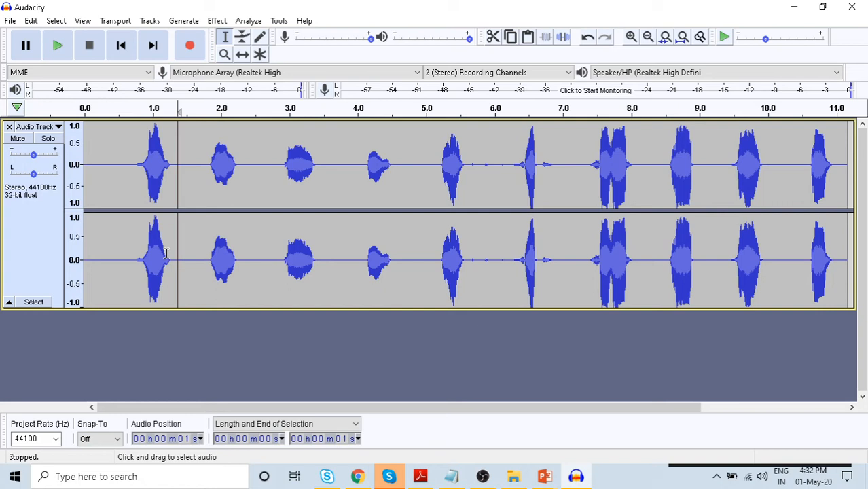
{"action": "double_click", "coordinate": [151, 197]}
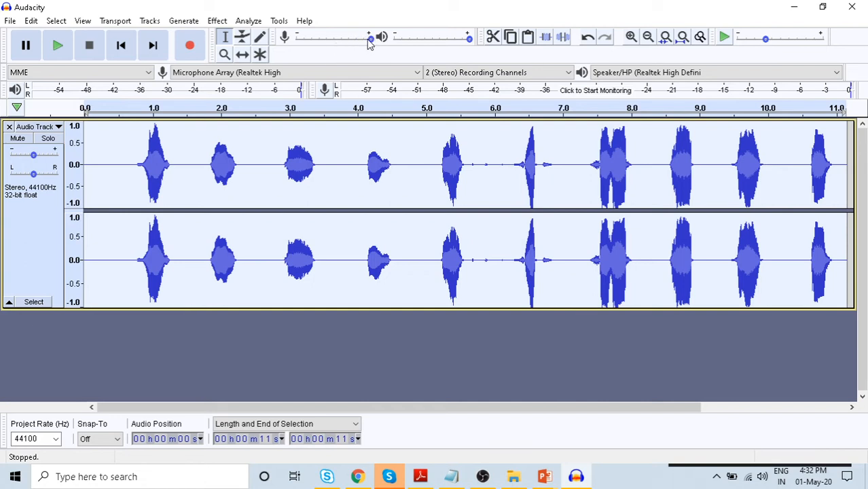
{"action": "left_click", "coordinate": [251, 224]}
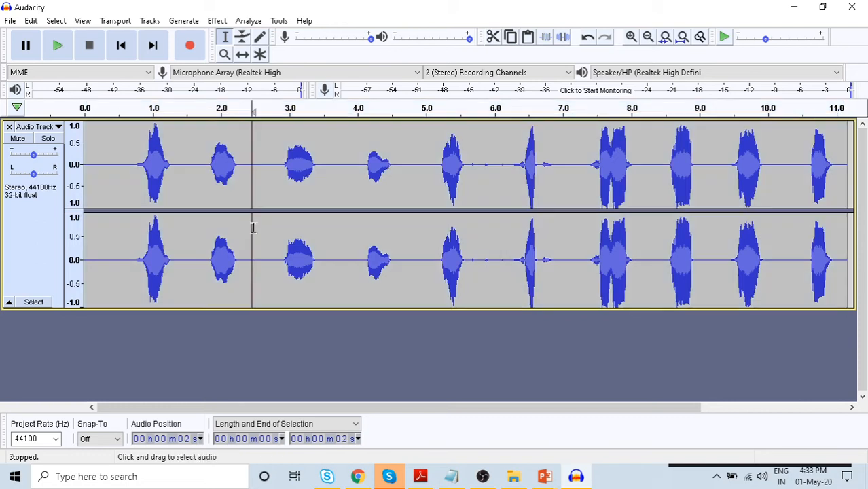
- Set the playback volume to 0.50 and choose 2 (Stereo) Recording Channels
{"action": "left_click", "coordinate": [429, 39]}
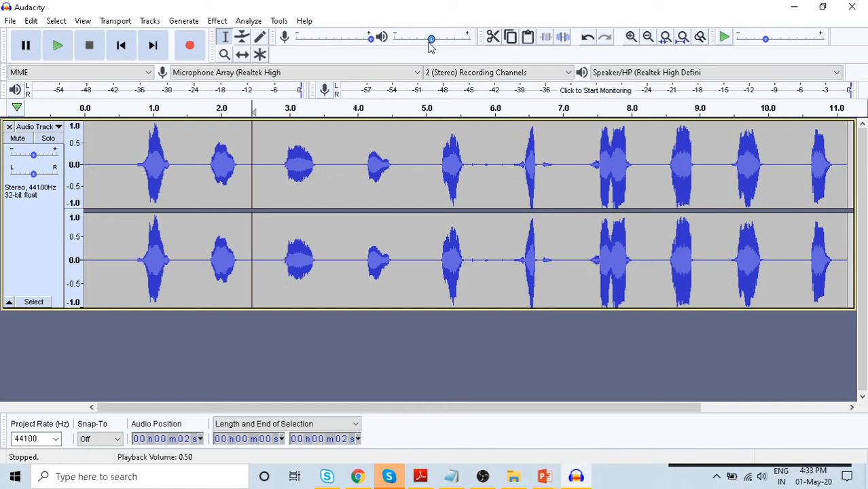
{"action": "left_click", "coordinate": [499, 74]}
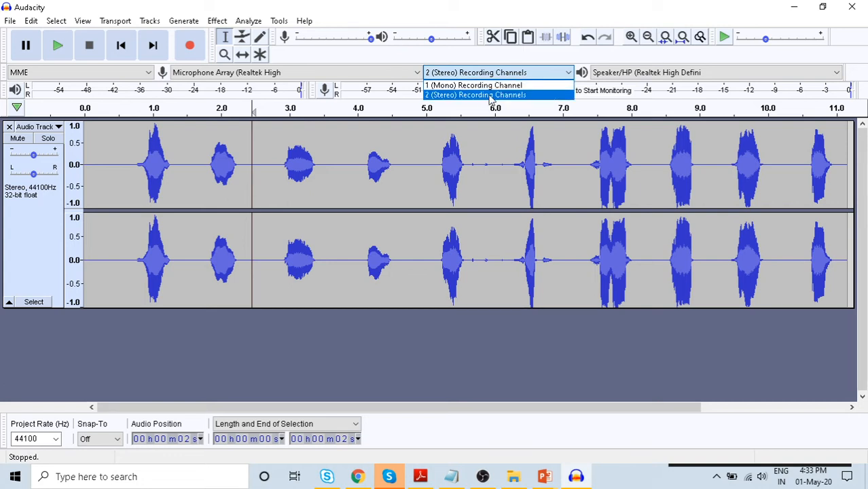
{"action": "left_click", "coordinate": [487, 95]}
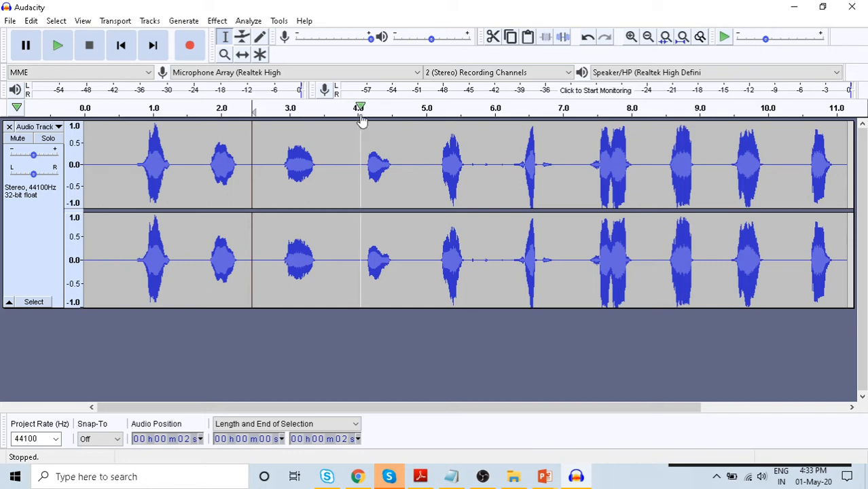
- Switch to the 01 May 2020 presentation in PowerPoint and examine the slides on personal settings, audio host and microphone selection
{"action": "mouse_move", "coordinate": [545, 476]}
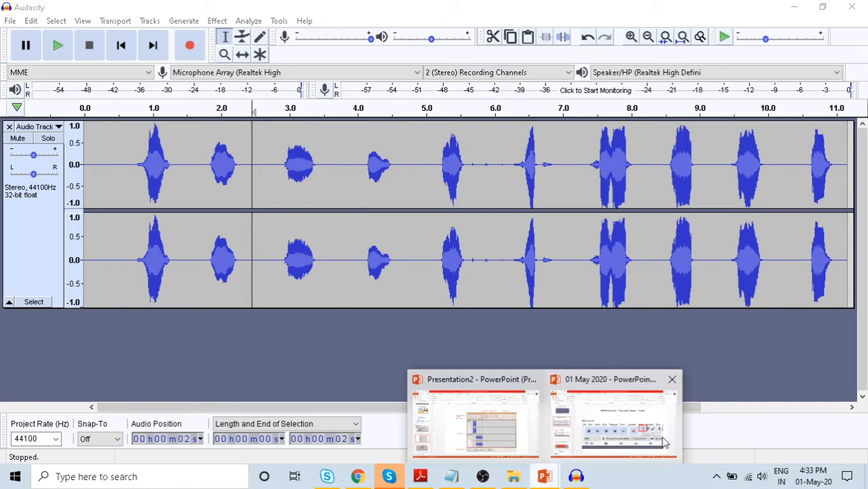
{"action": "left_click", "coordinate": [619, 428]}
{"action": "scroll", "coordinate": [492, 303], "scroll_direction": "down", "scroll_amount": 2}
{"action": "scroll", "coordinate": [493, 303], "scroll_direction": "down", "scroll_amount": 1}
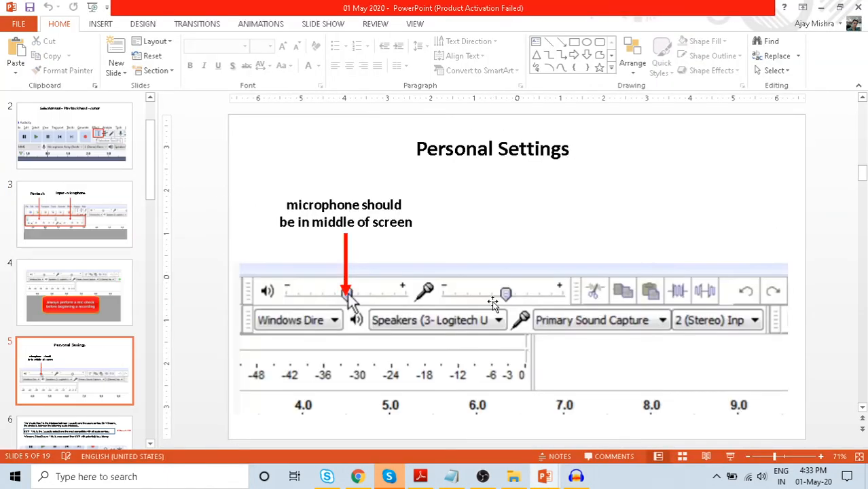
{"action": "scroll", "coordinate": [492, 303], "scroll_direction": "down", "scroll_amount": 1}
{"action": "scroll", "coordinate": [492, 303], "scroll_direction": "up", "scroll_amount": 1}
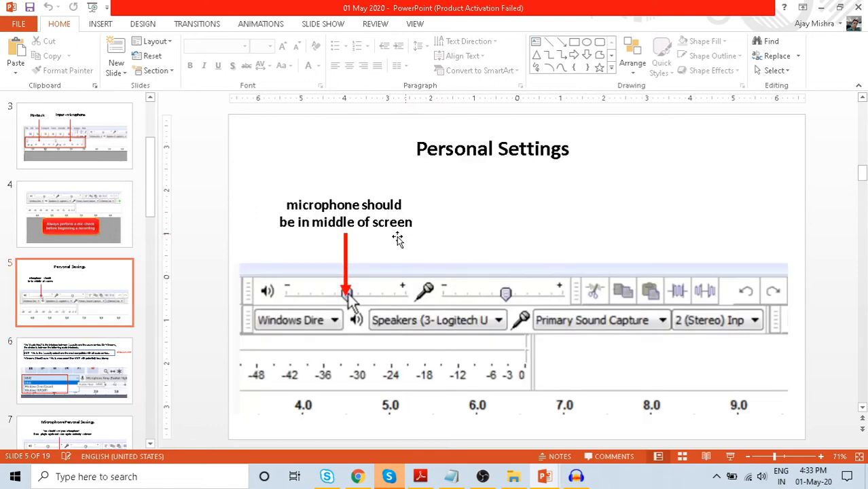
{"action": "left_click", "coordinate": [80, 370]}
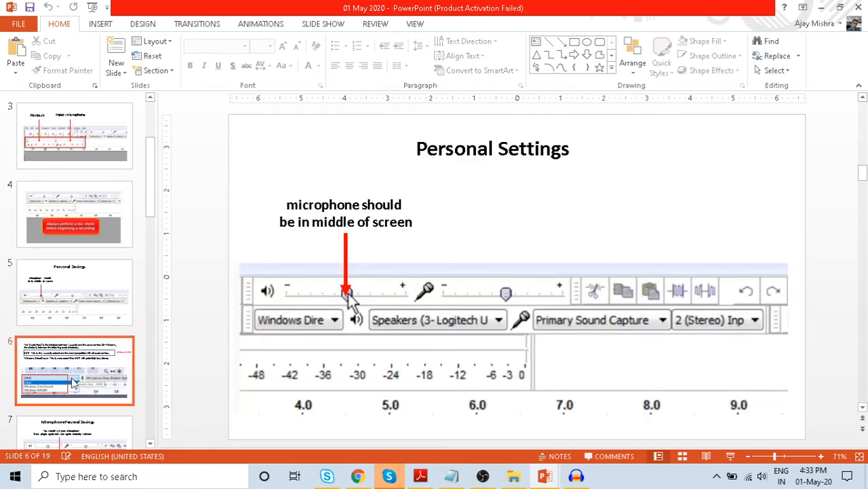
{"action": "left_click", "coordinate": [81, 383]}
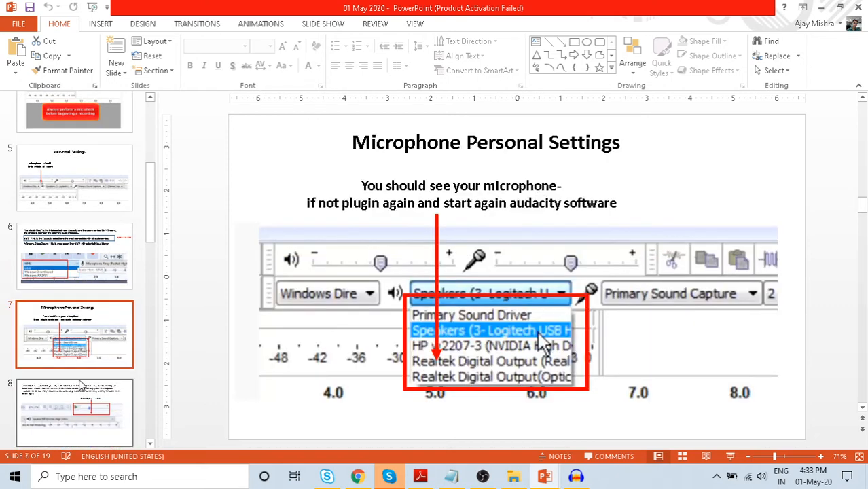
{"action": "scroll", "coordinate": [81, 384], "scroll_direction": "down", "scroll_amount": 1}
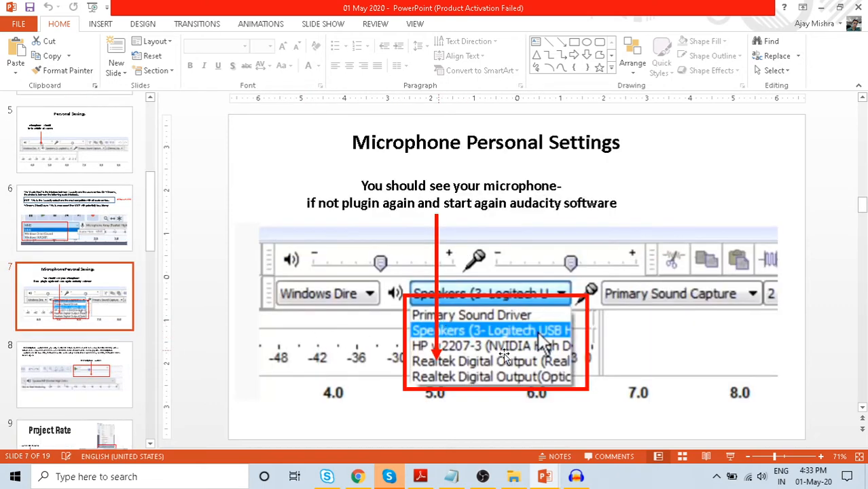
{"action": "left_click", "coordinate": [442, 133]}
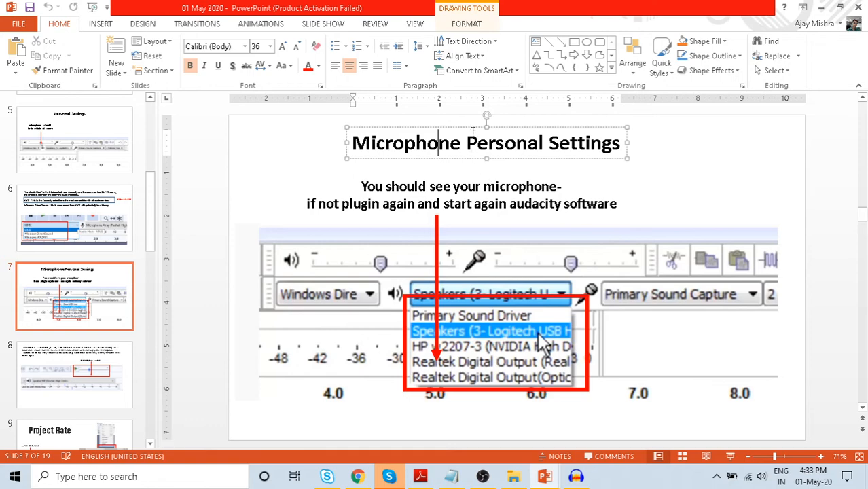
{"action": "left_click_drag", "start_coordinate": [469, 127], "coordinate": [472, 125]}
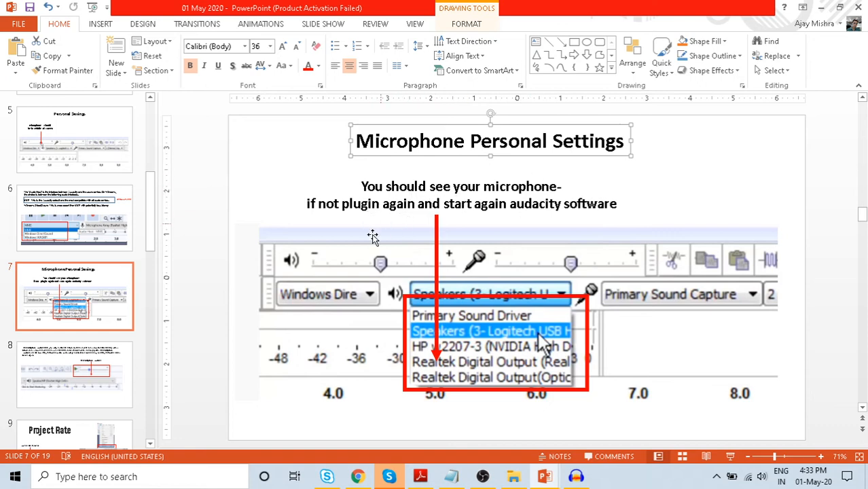
- Switch back to Audacity and select Microphone Array (Realtek High) as the recording device
{"action": "key", "text": "alt+Tab"}
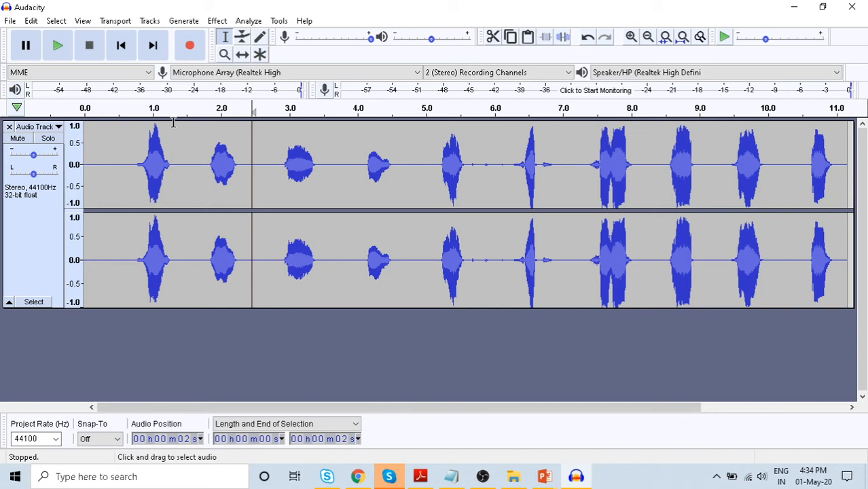
{"action": "left_click", "coordinate": [416, 72]}
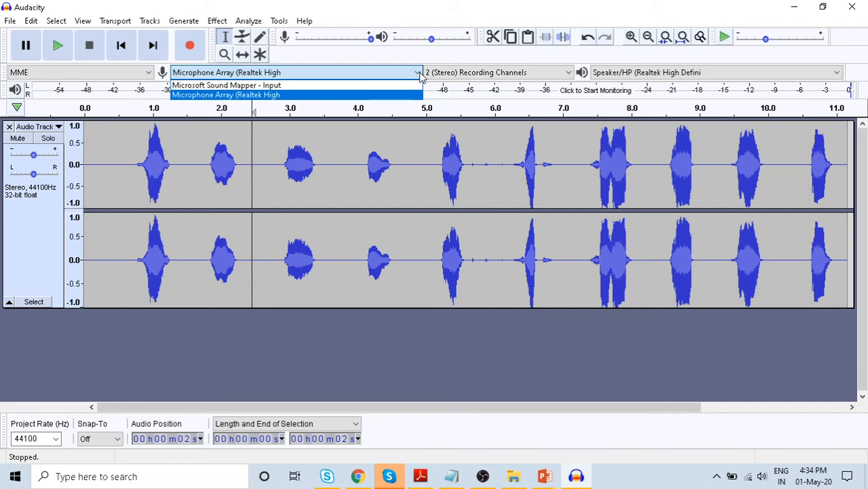
{"action": "left_click", "coordinate": [330, 95]}
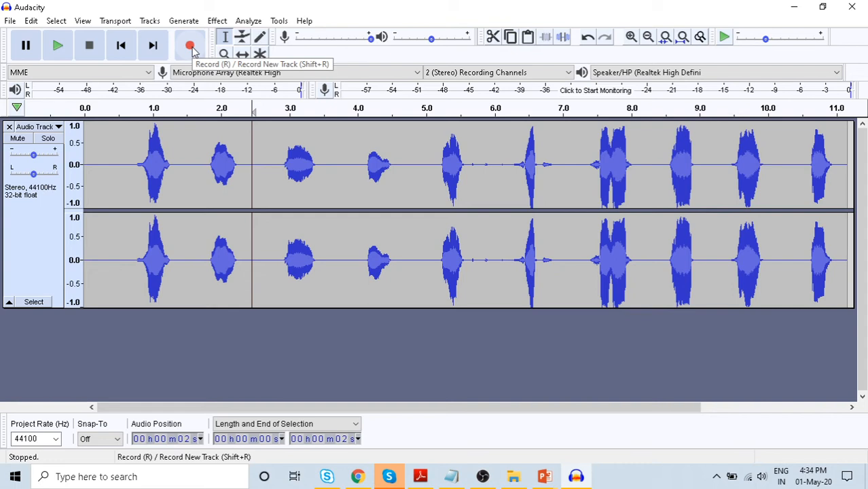
- Record a voice take of about 4.5 seconds past the end of the existing audio, starting at about 11.4 seconds
{"action": "left_click", "coordinate": [754, 193]}
{"action": "key", "text": "Right"}
{"action": "key", "text": "Right"}
{"action": "key", "text": "Right"}
{"action": "key", "text": "Right"}
{"action": "key", "text": "Right"}
{"action": "key", "text": "Right"}
{"action": "key", "text": "Right"}
{"action": "key", "text": "Right"}
{"action": "key", "text": "Right"}
{"action": "key", "text": "Right"}
{"action": "key", "text": "Right"}
{"action": "key", "text": "Right"}
{"action": "key", "text": "Right"}
{"action": "key", "text": "Right"}
{"action": "key", "text": "Right"}
{"action": "key", "text": "Right"}
{"action": "key", "text": "Right"}
{"action": "key", "text": "Right"}
{"action": "key", "text": "Right"}
{"action": "key", "text": "Right"}
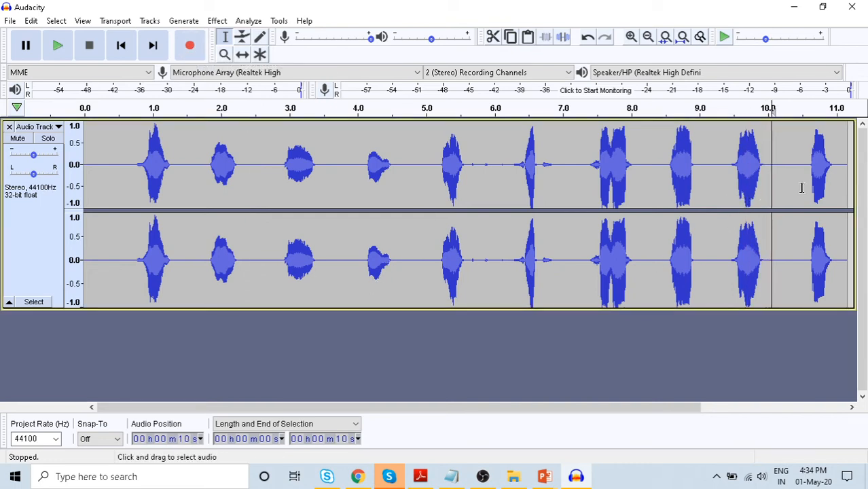
{"action": "key", "text": "Right"}
{"action": "key", "text": "Right"}
{"action": "key", "text": "Right"}
{"action": "key", "text": "Right"}
{"action": "key", "text": "Right"}
{"action": "key", "text": "Right"}
{"action": "key", "text": "Right"}
{"action": "key", "text": "Right"}
{"action": "key", "text": "Right"}
{"action": "key", "text": "Right"}
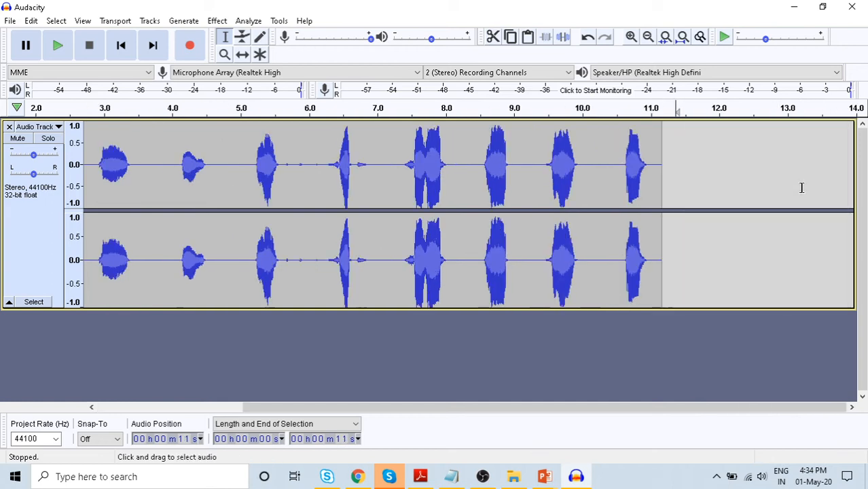
{"action": "left_click", "coordinate": [190, 46]}
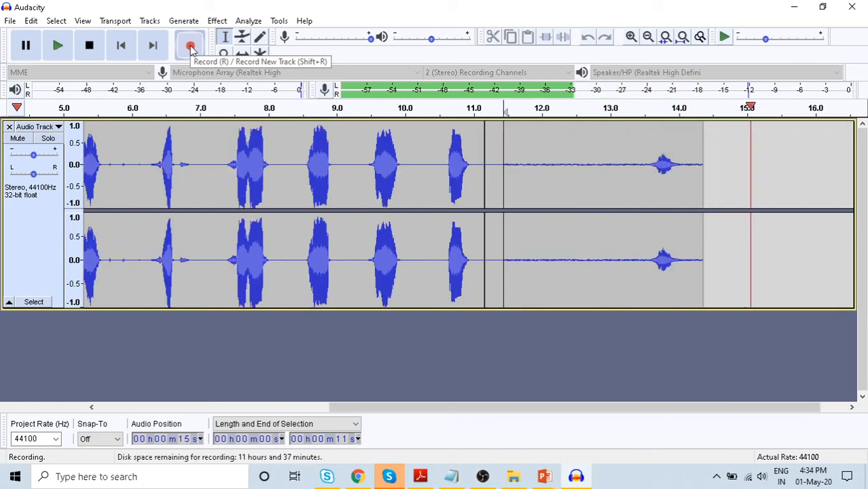
{"action": "key", "text": "space"}
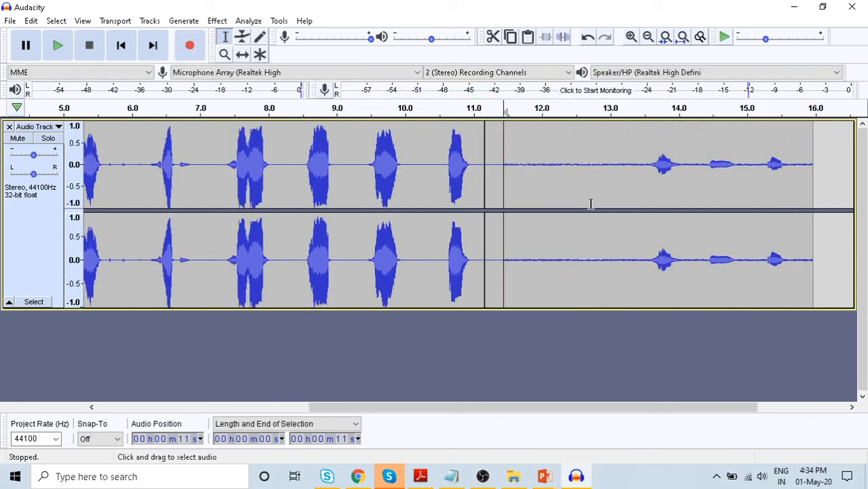
- Play the quiet stretch at the start of the new take, from about 11.7 to 13.6 seconds
{"action": "left_click", "coordinate": [520, 195]}
{"action": "key", "text": "space"}
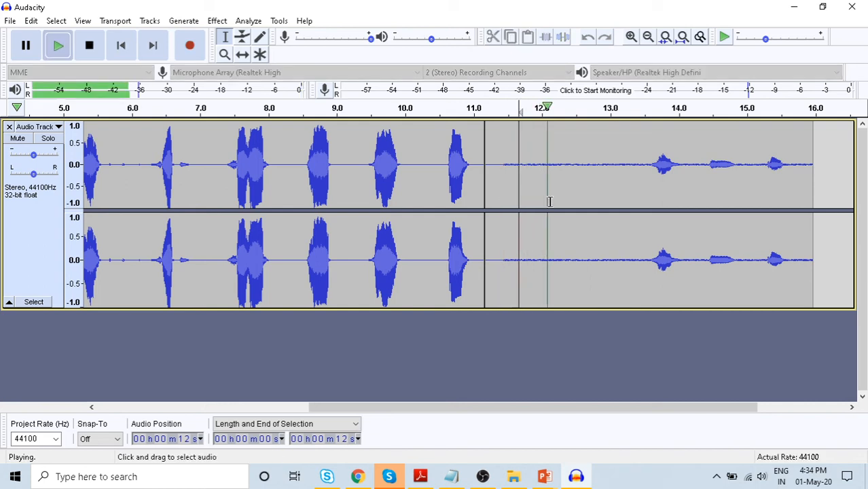
{"action": "key", "text": "space"}
{"action": "left_click_drag", "start_coordinate": [523, 197], "coordinate": [650, 204]}
{"action": "key", "text": "space"}
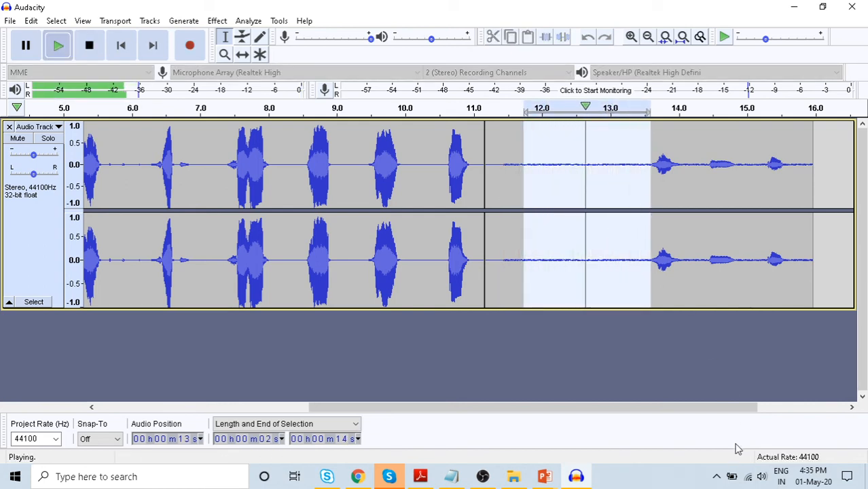
- Set the system speaker volume to 100 and play the new take's background noise from about 11.4 to 13.5 seconds
{"action": "left_click", "coordinate": [762, 477]}
{"action": "left_click_drag", "start_coordinate": [752, 445], "coordinate": [823, 445]}
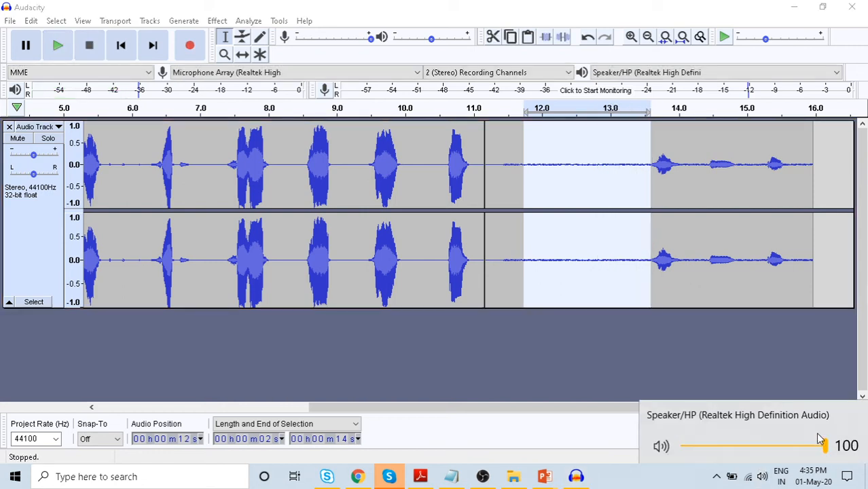
{"action": "left_click", "coordinate": [556, 270]}
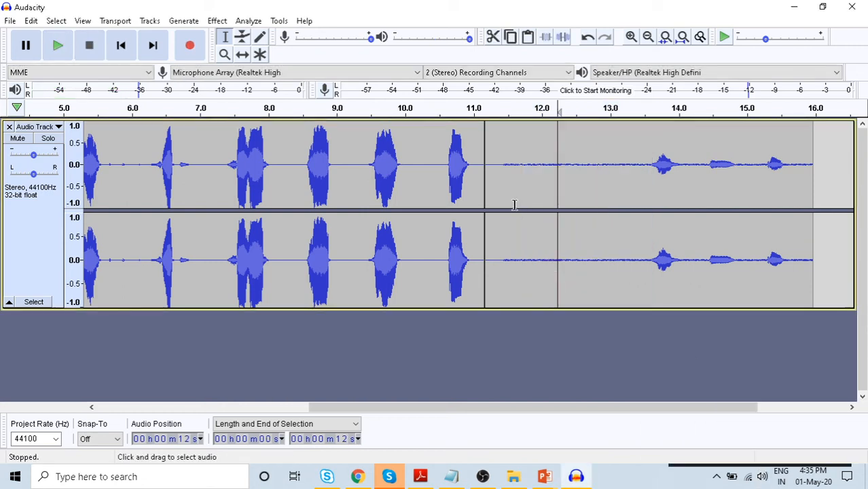
{"action": "left_click_drag", "start_coordinate": [503, 201], "coordinate": [643, 203]}
{"action": "key", "text": "space"}
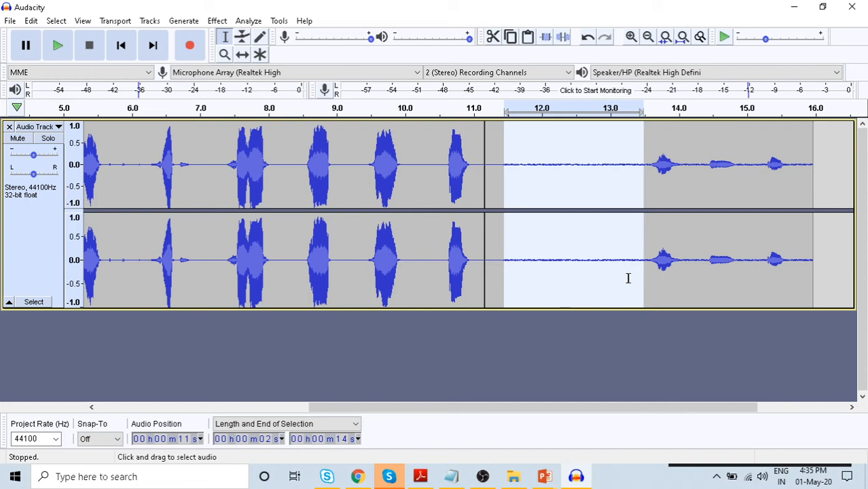
- Delete the new voice take from about 11.2 seconds to the end of the track
{"action": "left_click_drag", "start_coordinate": [677, 169], "coordinate": [480, 197]}
{"action": "left_click", "coordinate": [665, 252]}
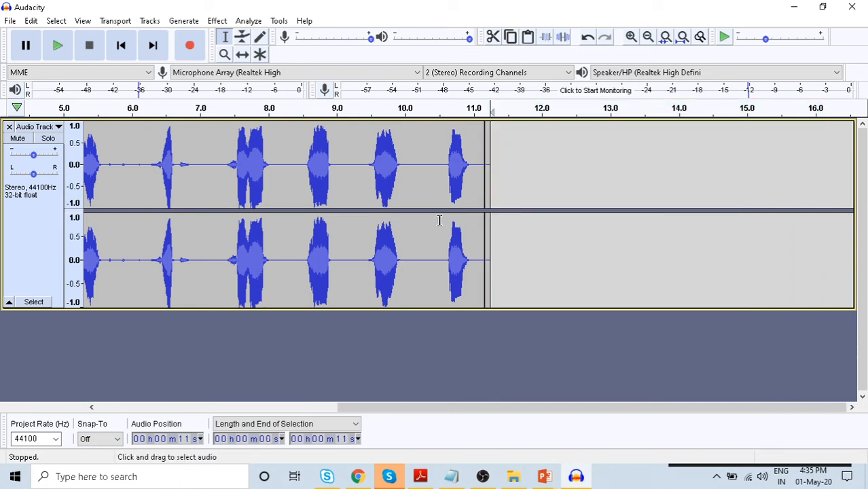
- Duplicate the sounds at about 2 and 3 seconds into separate new tracks
{"action": "left_click", "coordinate": [209, 224]}
{"action": "left_click_drag", "start_coordinate": [590, 410], "coordinate": [171, 405]}
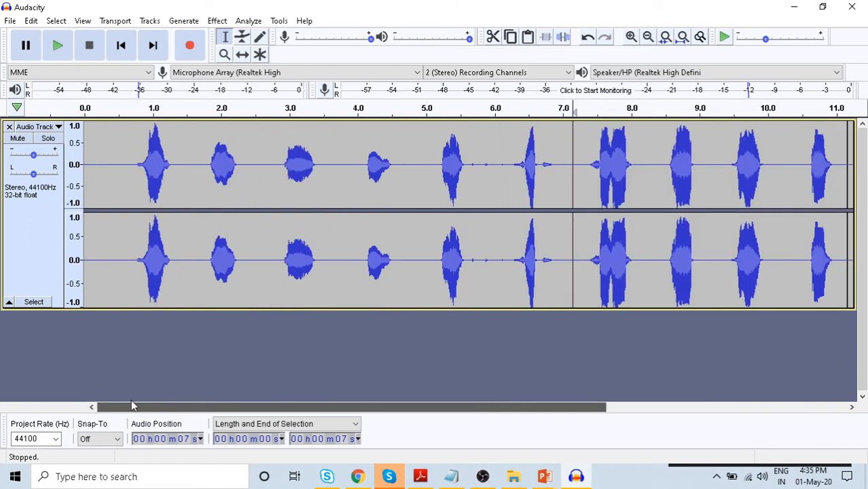
{"action": "left_click_drag", "start_coordinate": [172, 162], "coordinate": [140, 164]}
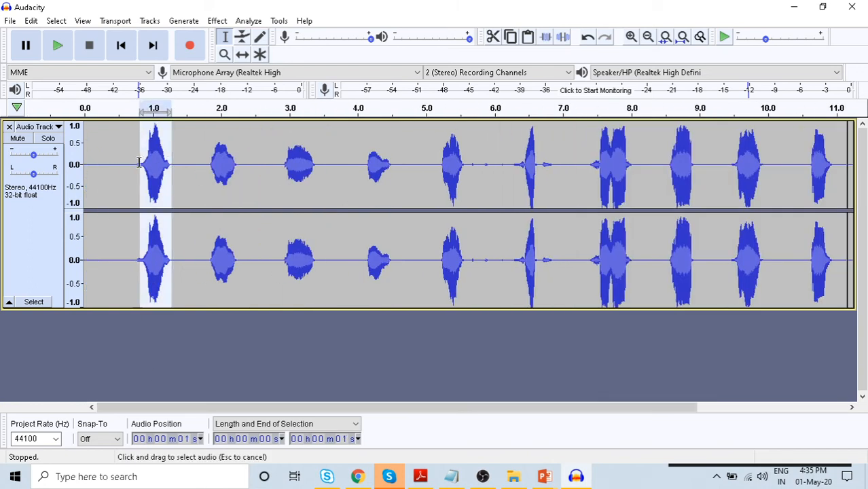
{"action": "left_click_drag", "start_coordinate": [206, 170], "coordinate": [316, 169]}
{"action": "key", "text": "ctrl+d"}
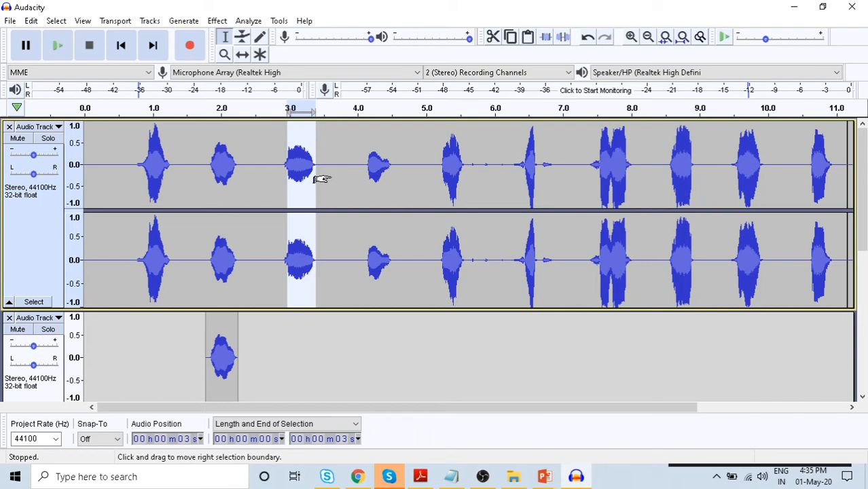
{"action": "key", "text": "ctrl+d"}
{"action": "scroll", "coordinate": [312, 265], "scroll_direction": "up", "scroll_amount": 3}
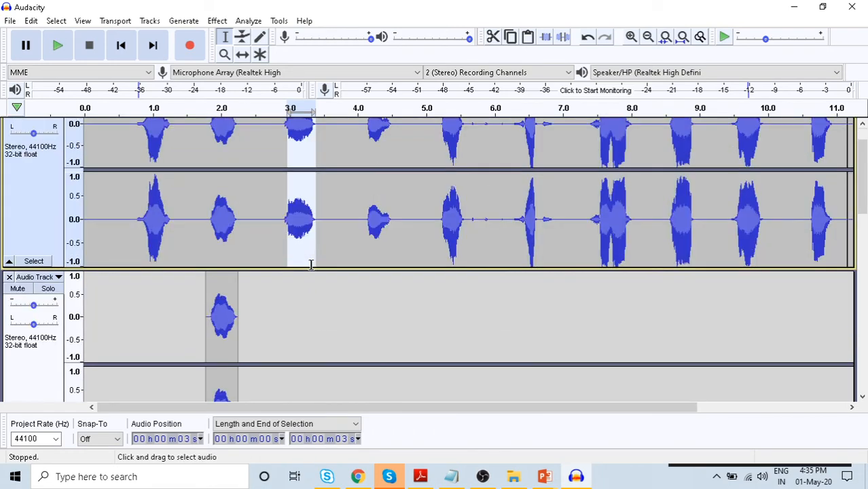
{"action": "scroll", "coordinate": [310, 264], "scroll_direction": "up", "scroll_amount": 1}
{"action": "scroll", "coordinate": [275, 243], "scroll_direction": "down", "scroll_amount": 3}
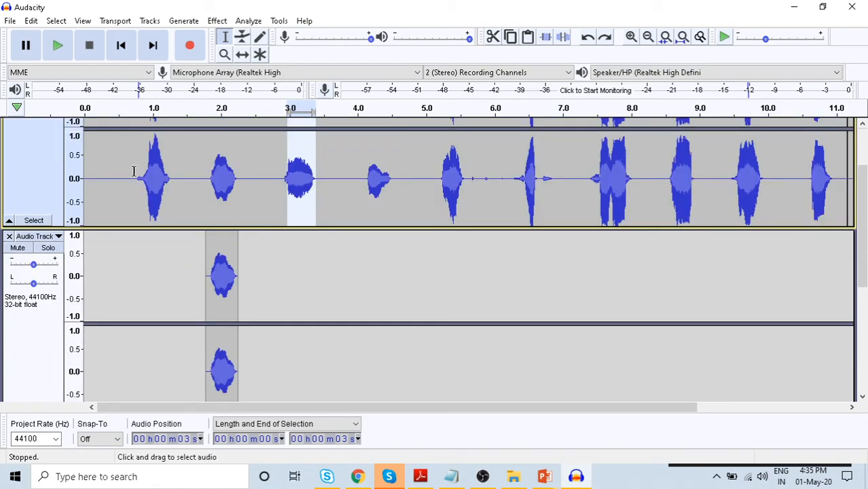
{"action": "scroll", "coordinate": [233, 330], "scroll_direction": "down", "scroll_amount": 4}
{"action": "scroll", "coordinate": [299, 278], "scroll_direction": "up", "scroll_amount": 7}
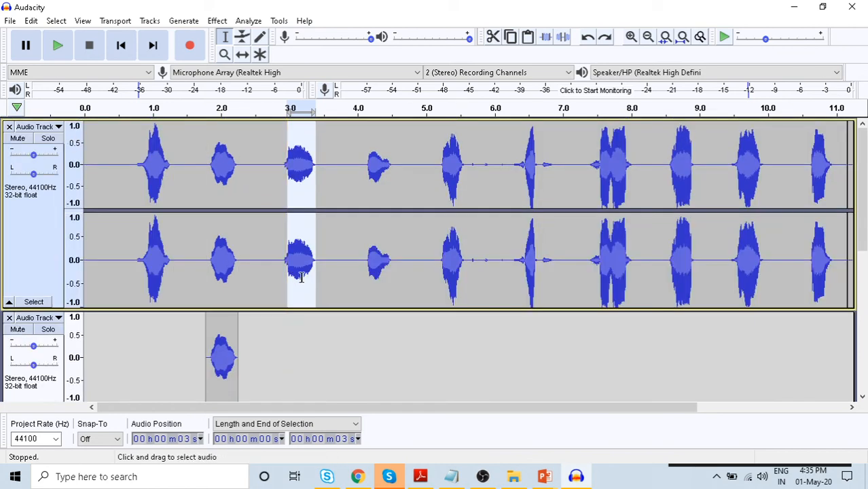
- Duplicate the sounds between about 4 and 8 seconds one by one into their own tracks
{"action": "left_click_drag", "start_coordinate": [367, 167], "coordinate": [394, 193]}
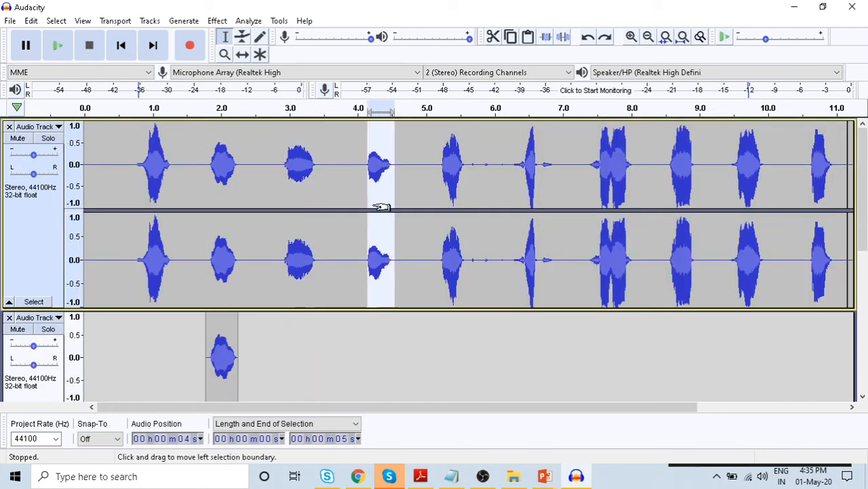
{"action": "left_click_drag", "start_coordinate": [441, 165], "coordinate": [465, 168]}
{"action": "left_click_drag", "start_coordinate": [522, 170], "coordinate": [631, 167]}
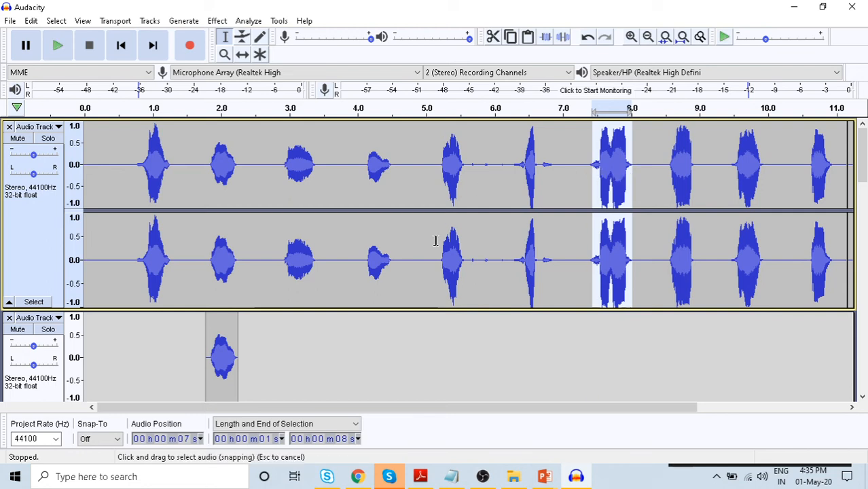
- Reduce the height of the original track and the first duplicate track, and rebalance the duplicate's two channels
{"action": "left_click_drag", "start_coordinate": [387, 314], "coordinate": [388, 207]}
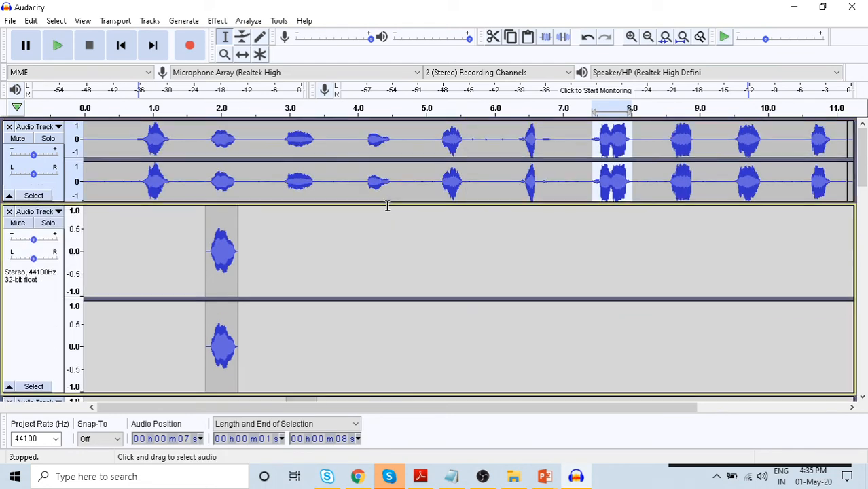
{"action": "left_click", "coordinate": [387, 208]}
{"action": "left_click", "coordinate": [358, 301]}
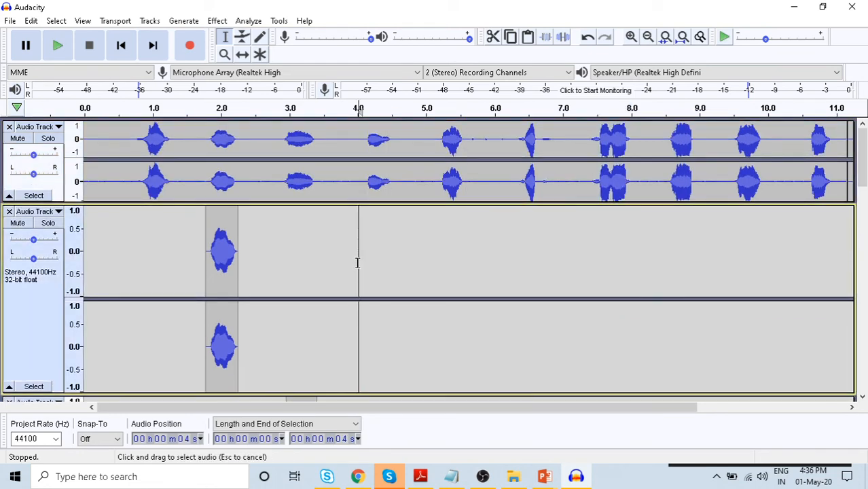
{"action": "left_click_drag", "start_coordinate": [348, 272], "coordinate": [351, 242]}
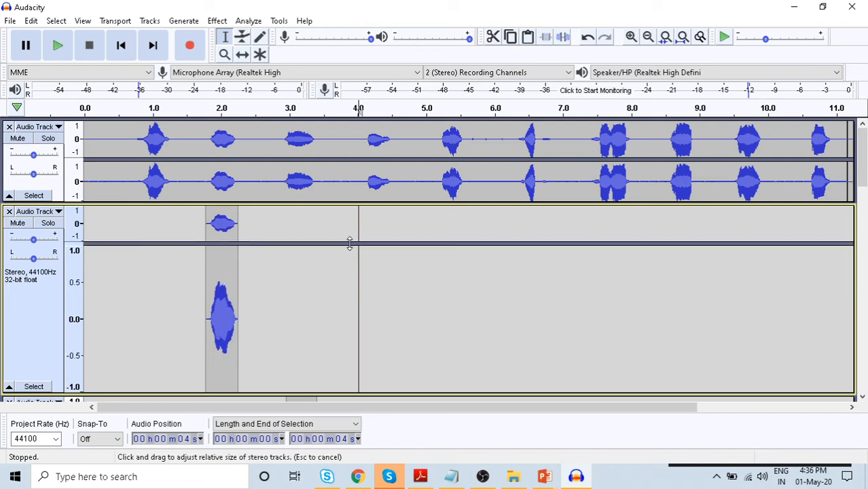
{"action": "left_click_drag", "start_coordinate": [337, 394], "coordinate": [344, 277]}
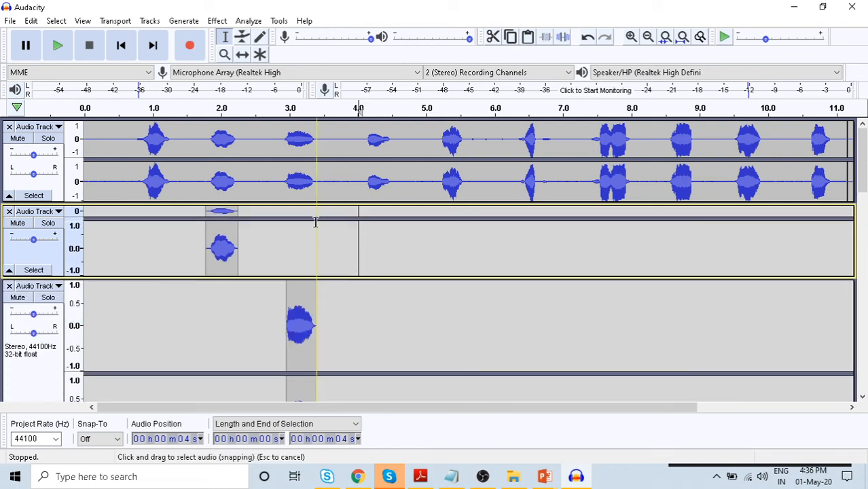
{"action": "left_click_drag", "start_coordinate": [315, 220], "coordinate": [317, 250]}
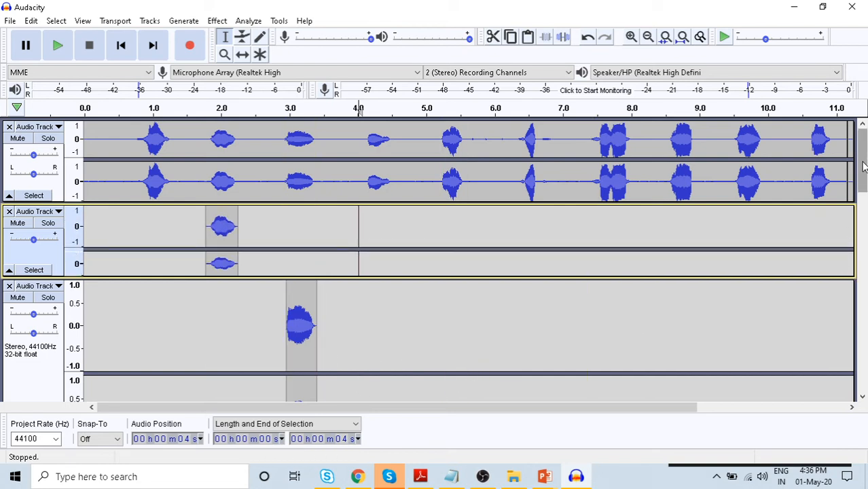
{"action": "left_click_drag", "start_coordinate": [861, 170], "coordinate": [861, 305]}
{"action": "left_click_drag", "start_coordinate": [864, 360], "coordinate": [860, 155]}
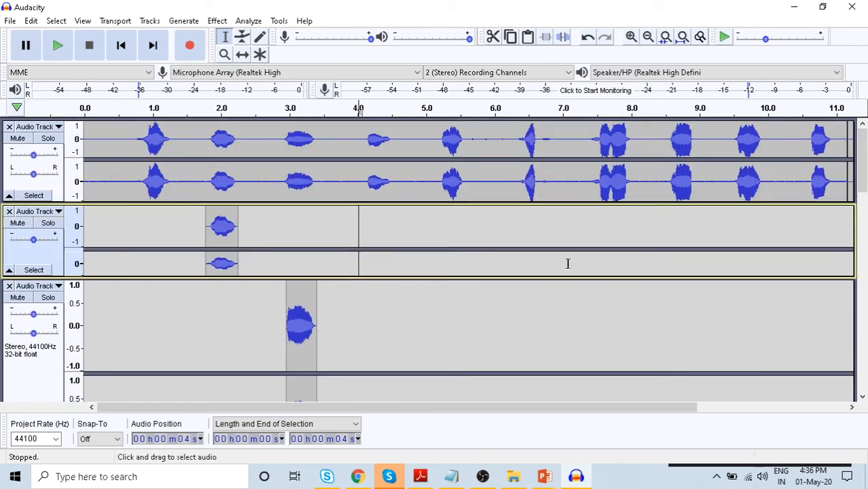
- Shift the duplicated clip at about 3 seconds to the very start of its track with the Time Shift Tool
{"action": "left_click", "coordinate": [304, 320]}
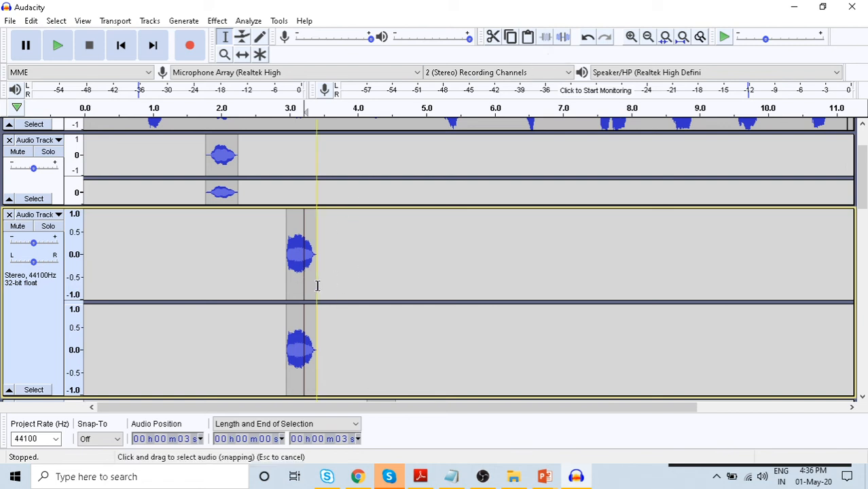
{"action": "left_click_drag", "start_coordinate": [317, 285], "coordinate": [285, 282]}
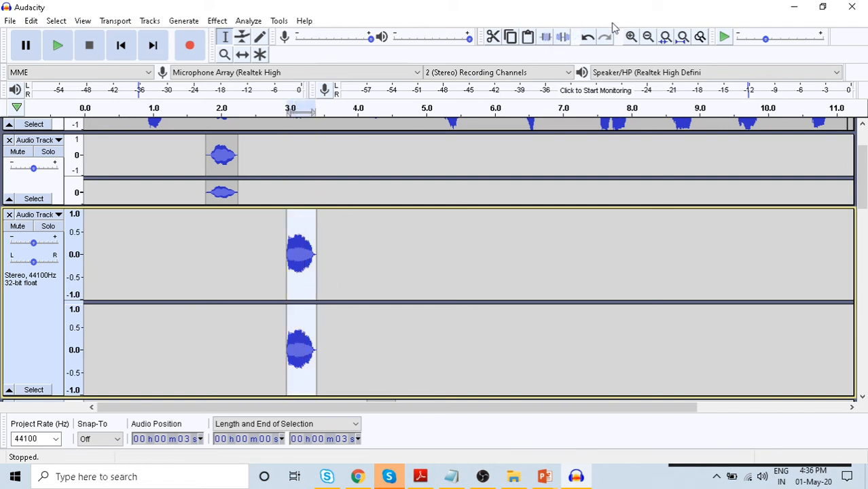
{"action": "left_click", "coordinate": [245, 58]}
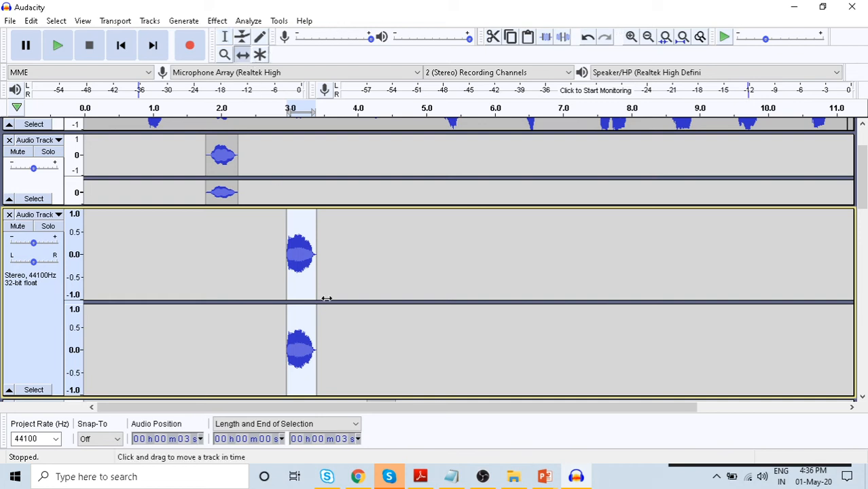
{"action": "left_click_drag", "start_coordinate": [304, 287], "coordinate": [100, 268]}
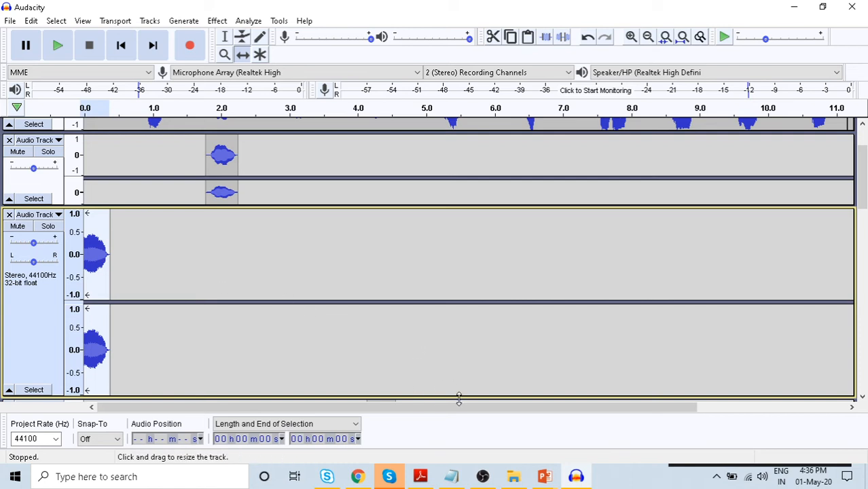
- Shift the duplicated clip at about 2 seconds to start at about 3.5 seconds in its track
{"action": "left_click", "coordinate": [170, 203]}
{"action": "scroll", "coordinate": [211, 202], "scroll_direction": "up", "scroll_amount": 2}
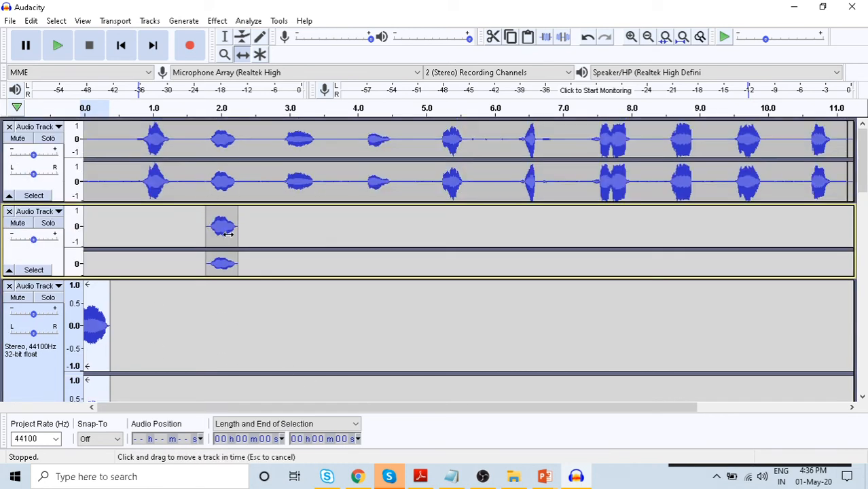
{"action": "left_click_drag", "start_coordinate": [225, 242], "coordinate": [334, 249]}
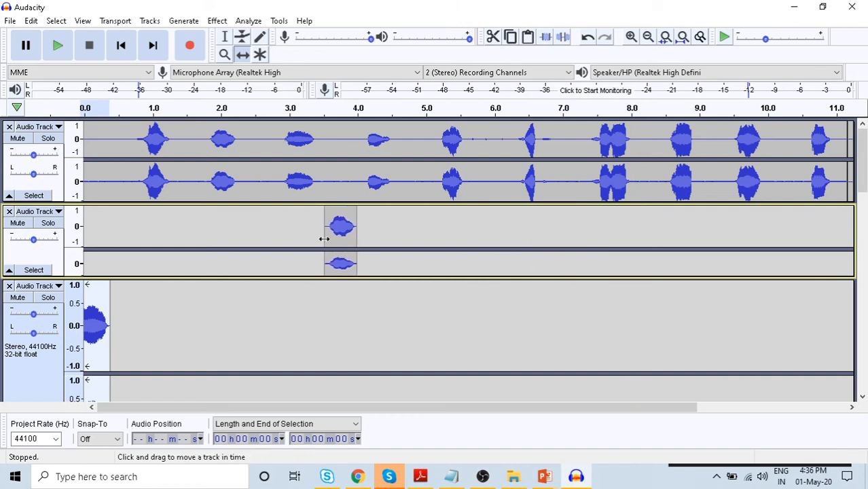
{"action": "left_click", "coordinate": [157, 173]}
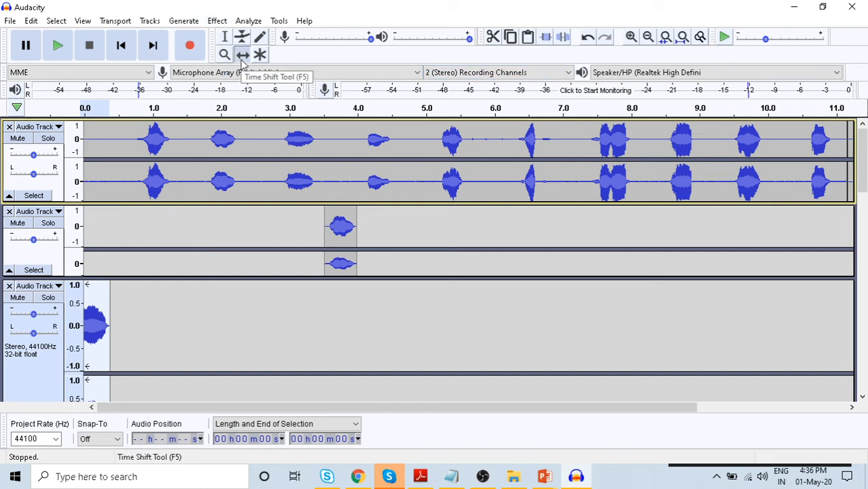
{"action": "left_click", "coordinate": [245, 59]}
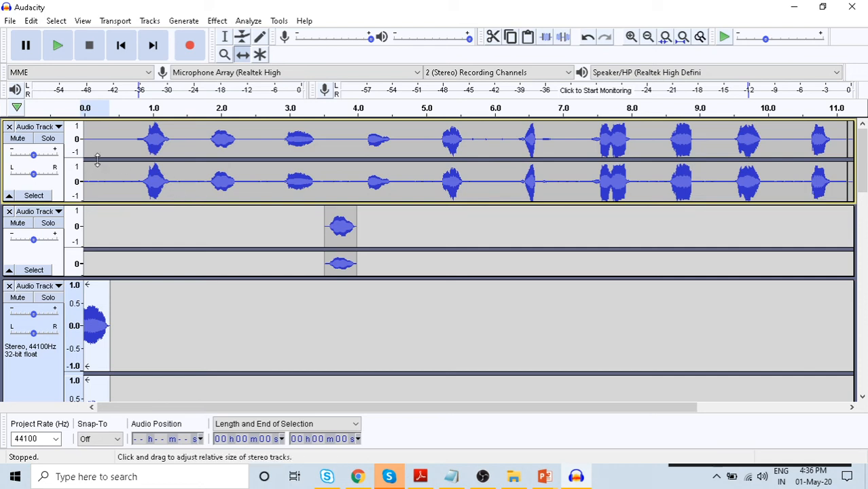
- Play the selected clip at the start of the timeline several times
{"action": "key", "text": "space"}
{"action": "key", "text": "space"}
{"action": "key", "text": "space"}
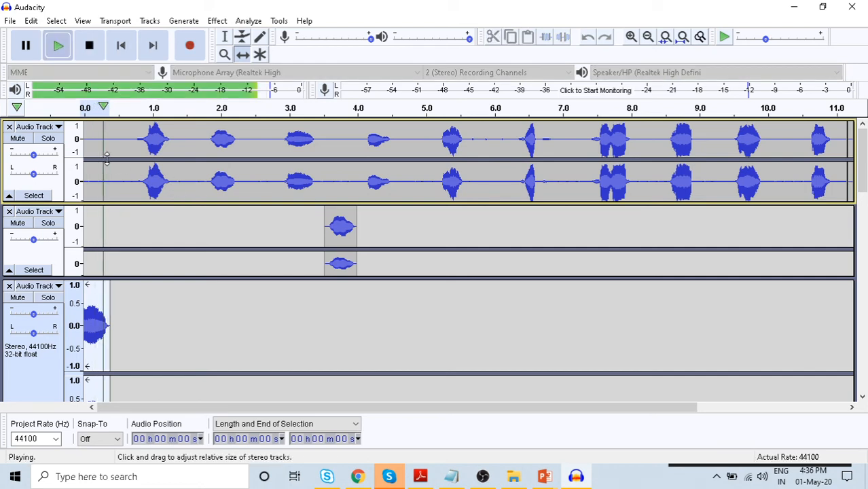
{"action": "key", "text": "space"}
{"action": "key", "text": "space"}
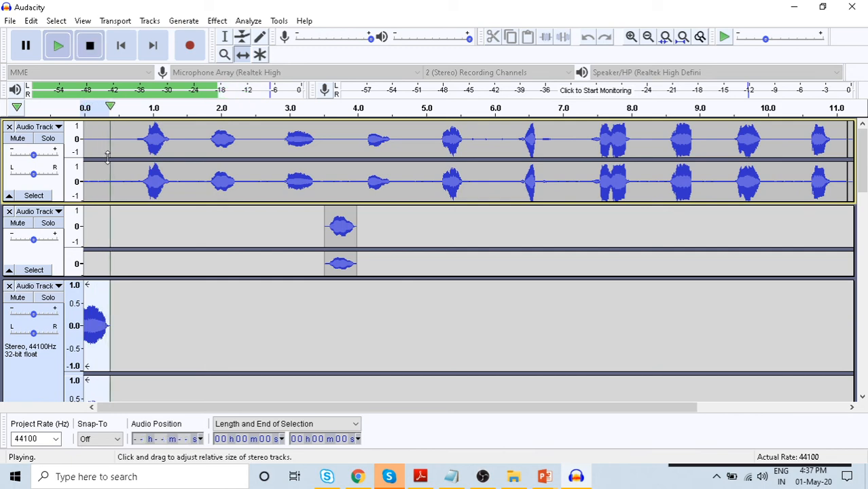
{"action": "left_click", "coordinate": [357, 327]}
{"action": "scroll", "coordinate": [281, 294], "scroll_direction": "up", "scroll_amount": 2}
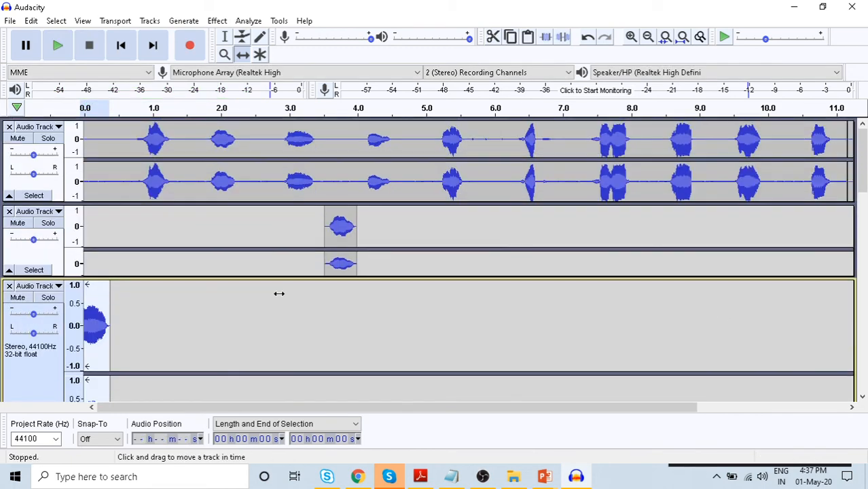
- Undo the clip shifts and all track duplications until only the original track is left
{"action": "key", "text": "ctrl+z"}
{"action": "key", "text": "ctrl+z"}
{"action": "key", "text": "ctrl+z"}
{"action": "key", "text": "ctrl+z"}
{"action": "key", "text": "ctrl+z"}
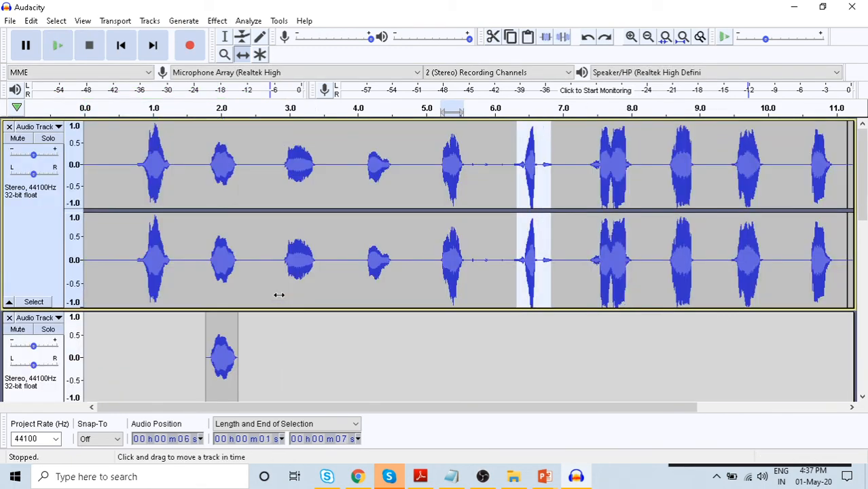
{"action": "key", "text": "ctrl+z"}
{"action": "key", "text": "ctrl+z"}
{"action": "key", "text": "ctrl+z"}
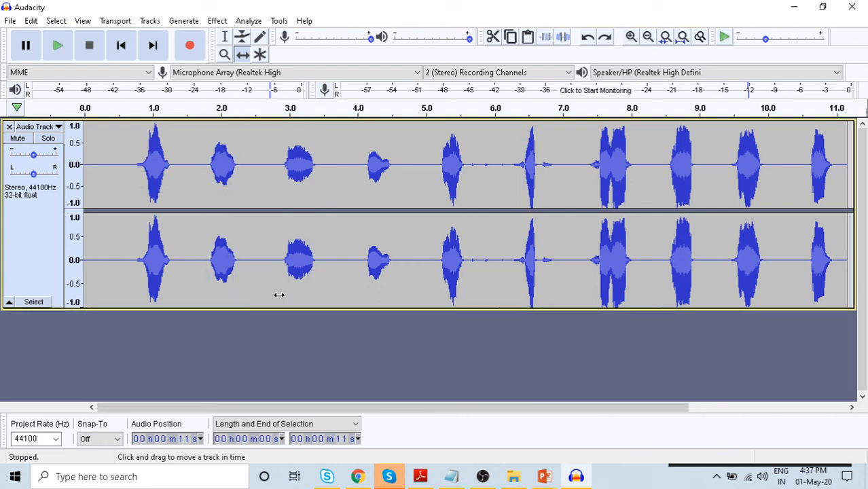
- Close the untitled project without saving it
{"action": "key", "text": "ctrl+w"}
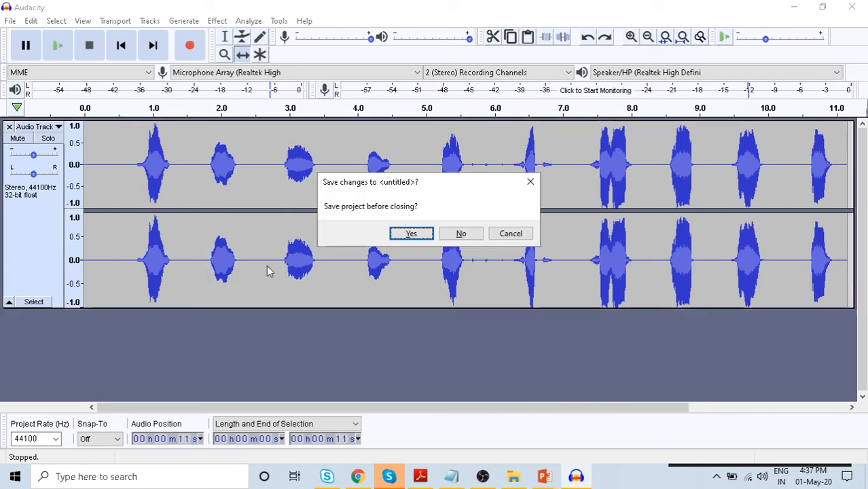
{"action": "left_click", "coordinate": [461, 233]}
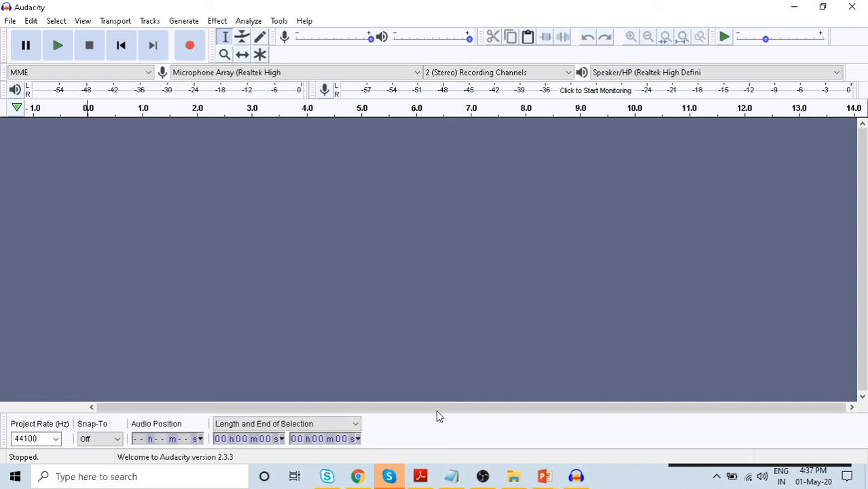
- Switch to the 01 May 2020 presentation in PowerPoint and review slides 7, 2 and the mic check slide 4
{"action": "key", "text": "alt+Tab"}
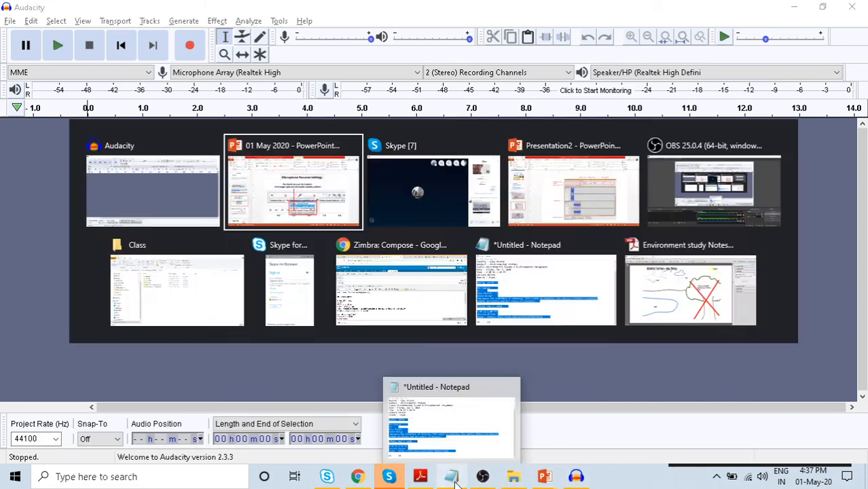
{"action": "key", "text": "alt+Tab"}
{"action": "key", "text": "alt+Tab"}
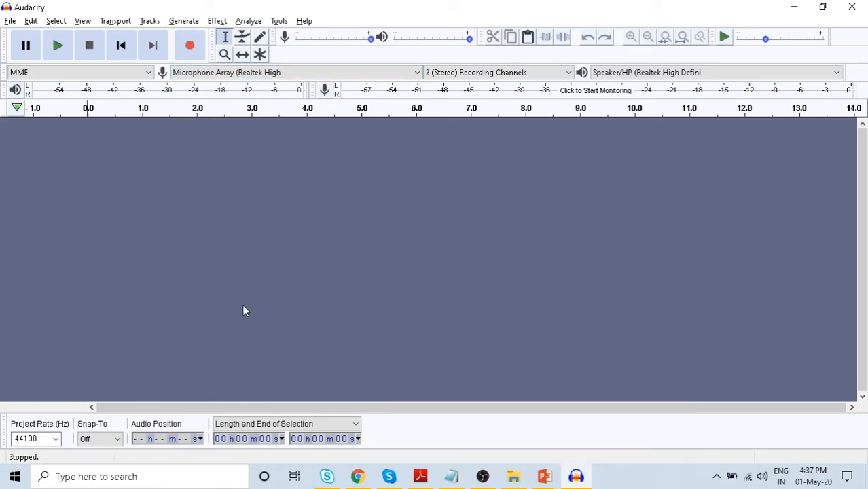
{"action": "mouse_move", "coordinate": [545, 476]}
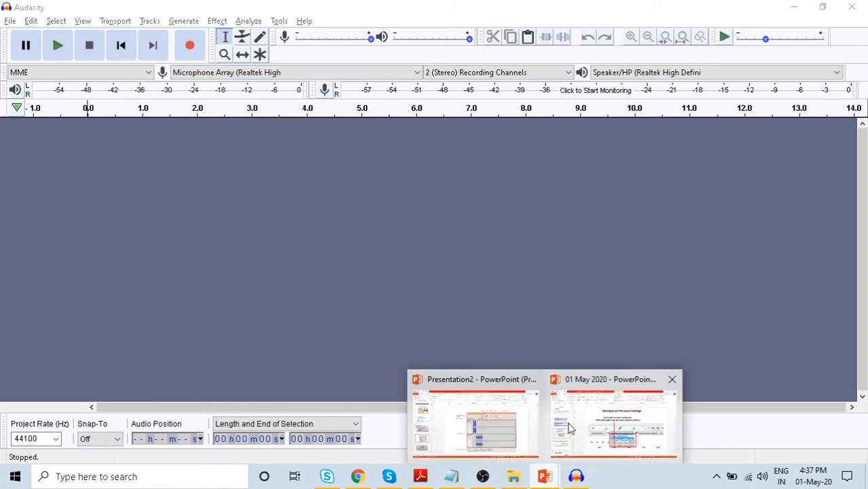
{"action": "left_click", "coordinate": [619, 443]}
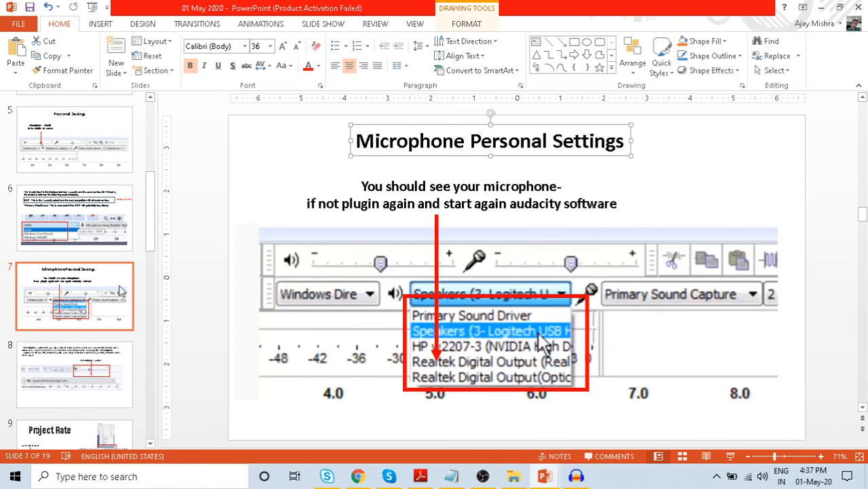
{"action": "left_click", "coordinate": [117, 288]}
{"action": "scroll", "coordinate": [71, 216], "scroll_direction": "up", "scroll_amount": 3}
{"action": "left_click", "coordinate": [76, 174]}
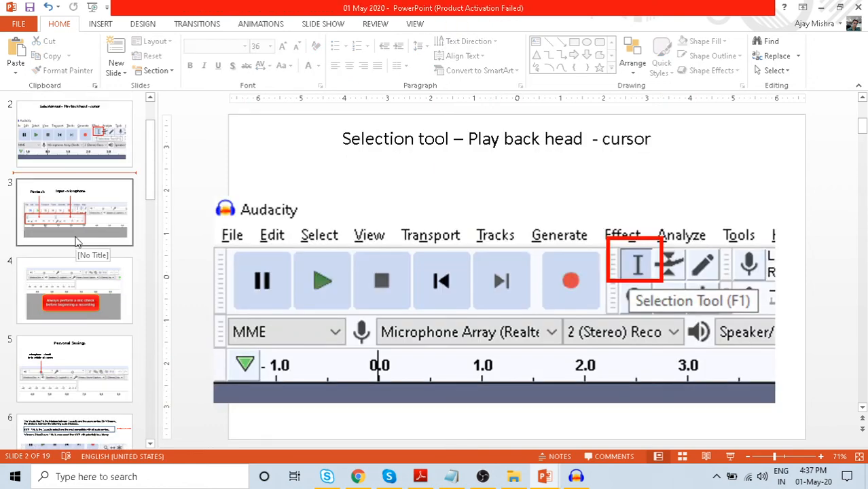
{"action": "left_click", "coordinate": [86, 319]}
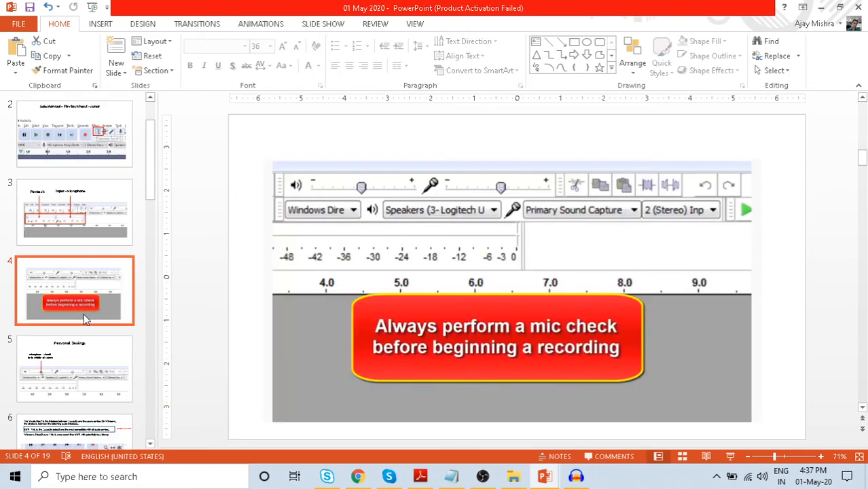
- Review slide 5 on personal settings and slide 6 on the Audio Host choices in the presentation
{"action": "scroll", "coordinate": [86, 319], "scroll_direction": "down", "scroll_amount": 1}
{"action": "left_click", "coordinate": [81, 340]}
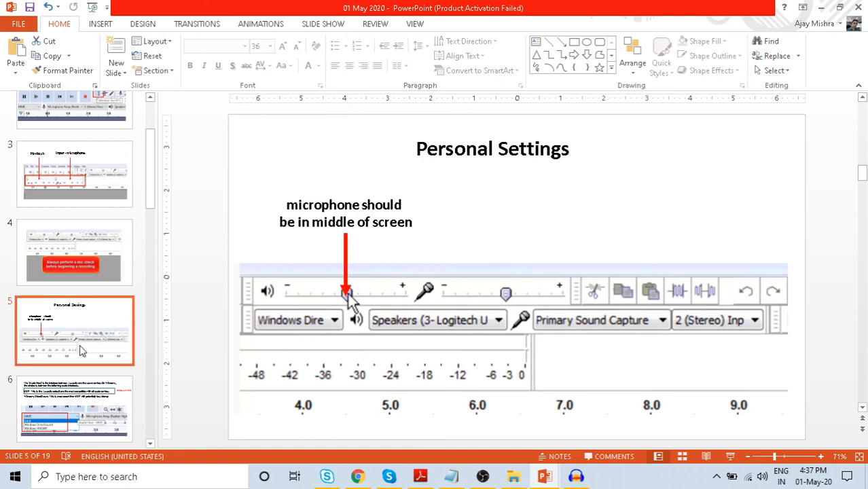
{"action": "left_click", "coordinate": [93, 398]}
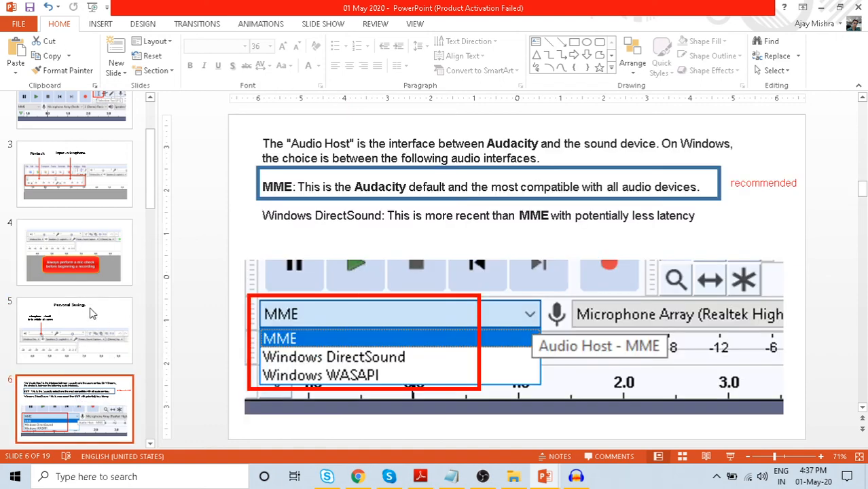
{"action": "left_click", "coordinate": [92, 312]}
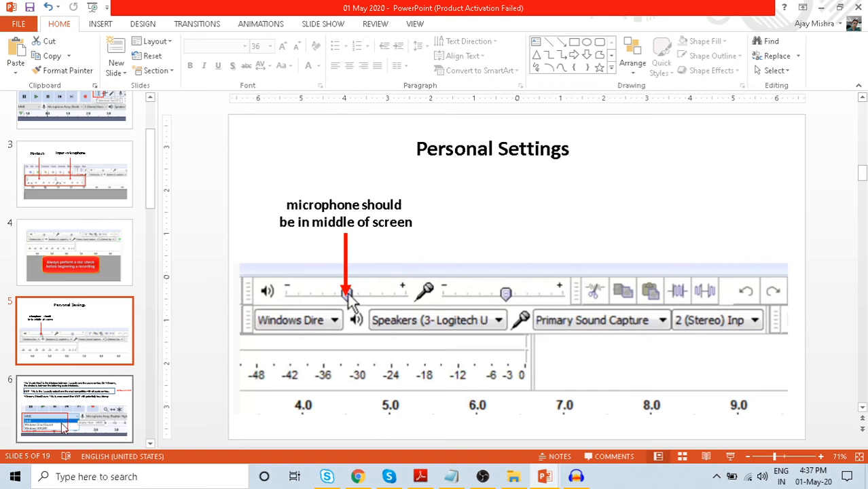
{"action": "left_click", "coordinate": [82, 406]}
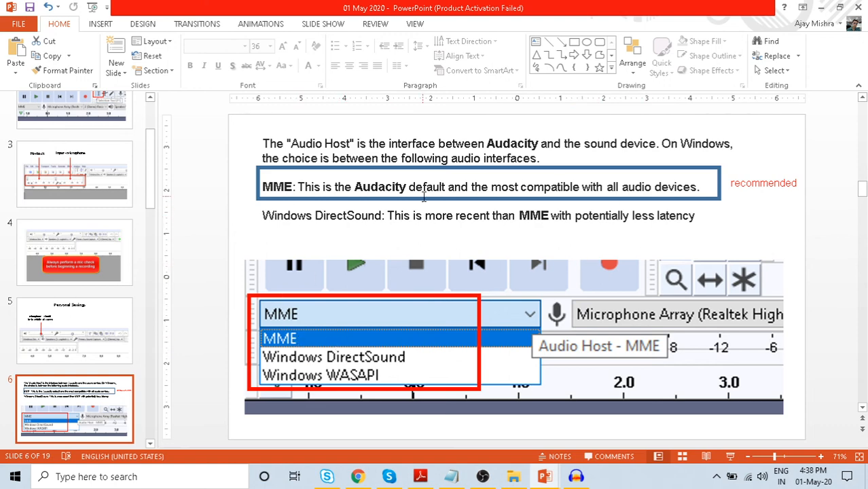
- Switch to Audacity and record a test clip about 3.8 seconds long with the audio host set to MME
{"action": "key", "text": "alt+Tab"}
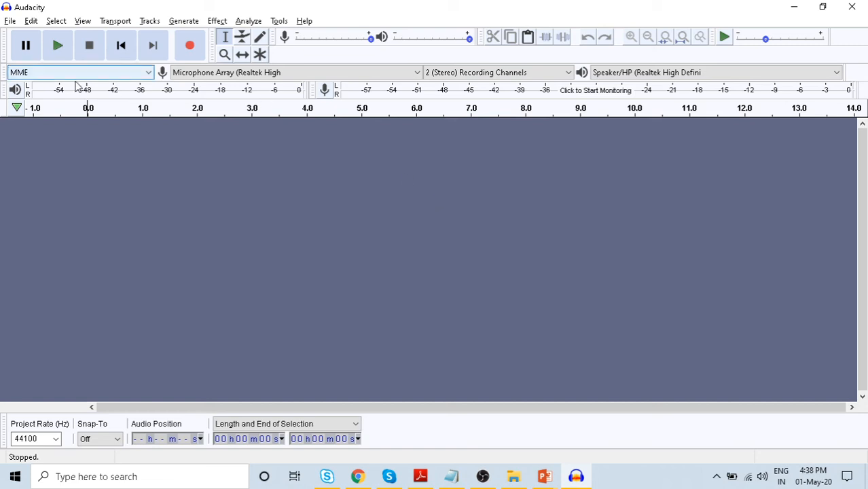
{"action": "left_click", "coordinate": [149, 72]}
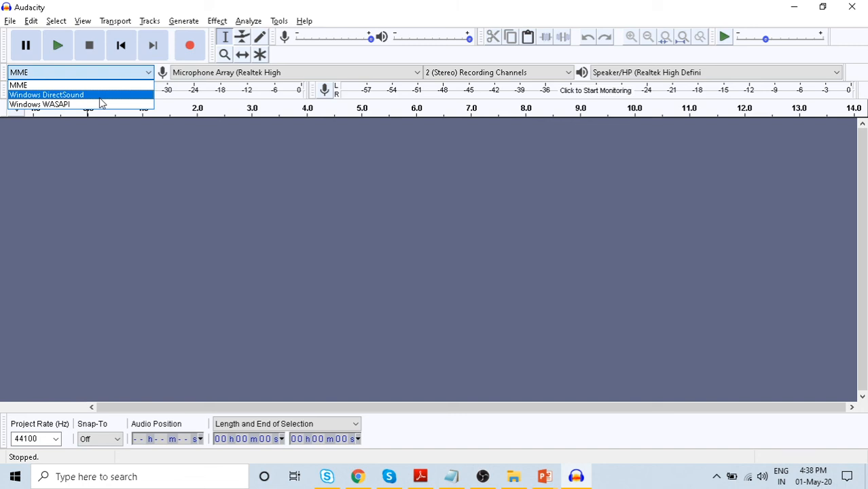
{"action": "left_click", "coordinate": [64, 84]}
{"action": "left_click", "coordinate": [191, 48]}
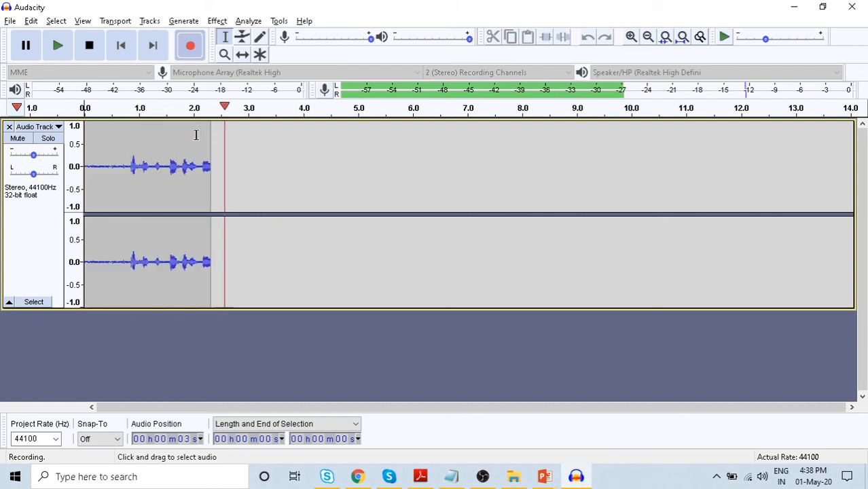
{"action": "key", "text": "space"}
- Play the MME test clip from about 0.7 seconds, then undo the recording
{"action": "left_click", "coordinate": [121, 190]}
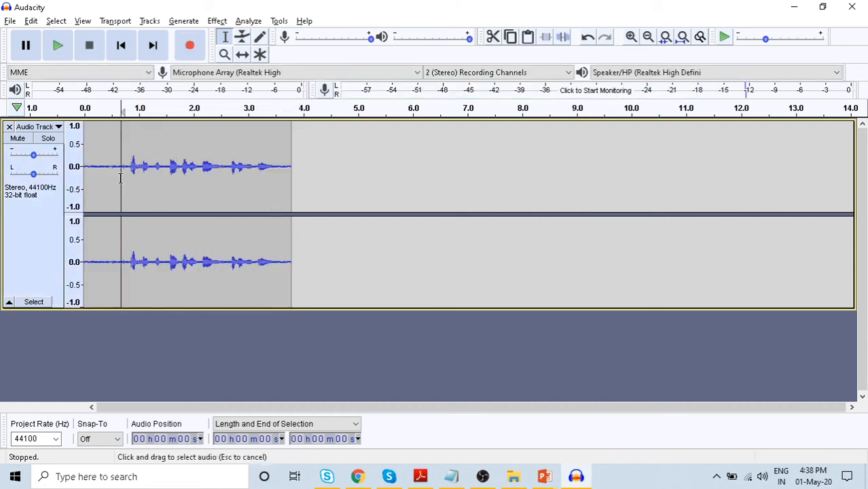
{"action": "key", "text": "space"}
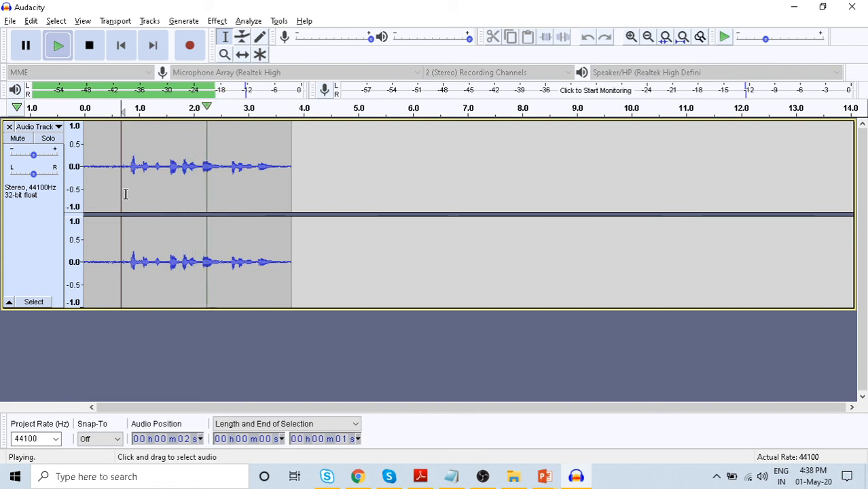
{"action": "key", "text": "space"}
{"action": "key", "text": "ctrl+z"}
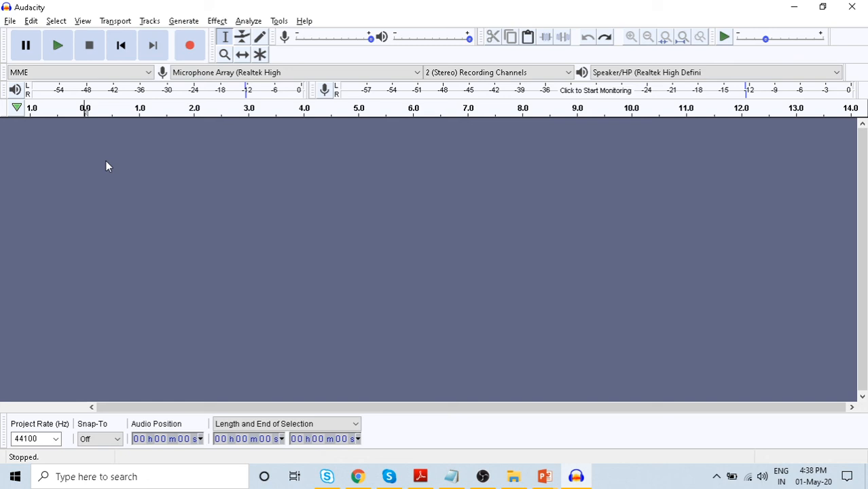
- Set the audio host to Windows DirectSound, then record a test clip about 3.1 seconds long and play it back
{"action": "left_click", "coordinate": [140, 74]}
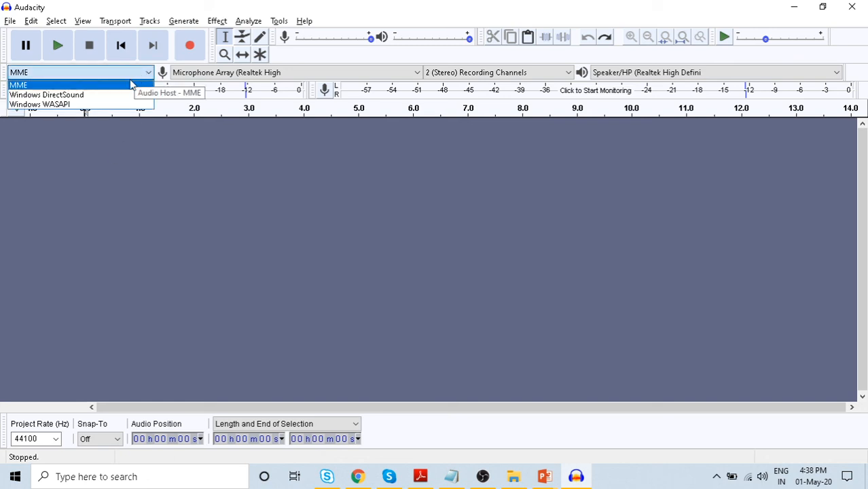
{"action": "left_click", "coordinate": [94, 99]}
{"action": "left_click", "coordinate": [94, 103]}
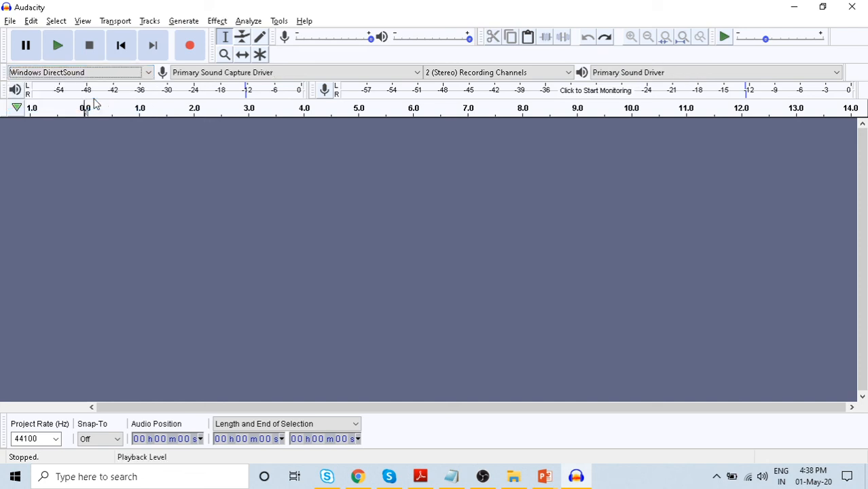
{"action": "left_click", "coordinate": [190, 45]}
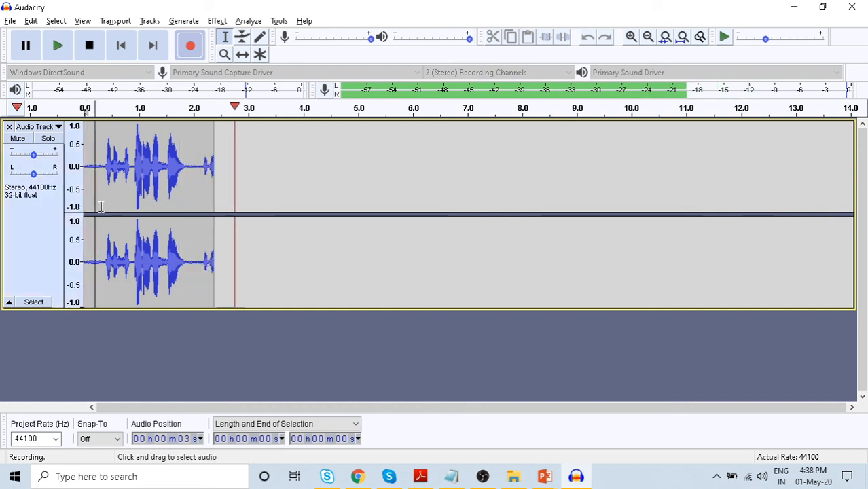
{"action": "key", "text": "space"}
{"action": "key", "text": "space"}
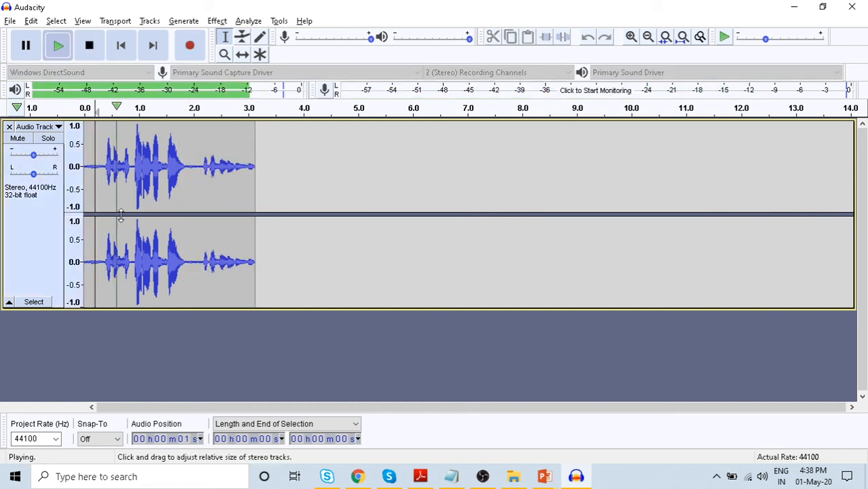
{"action": "key", "text": "space"}
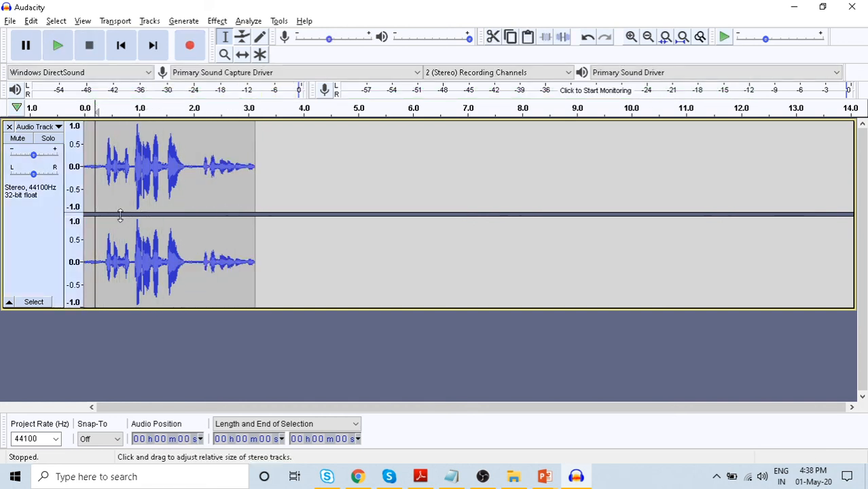
- Undo the DirectSound test recording and set the audio host back to MME
{"action": "key", "text": "ctrl+z"}
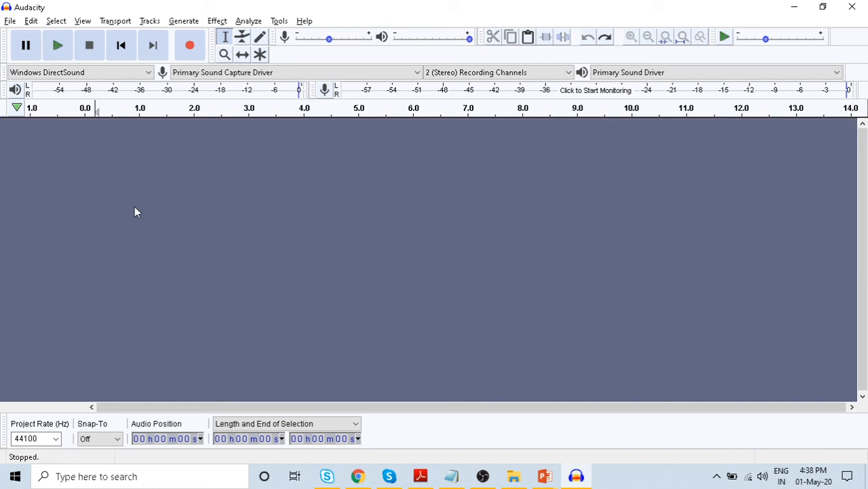
{"action": "left_click", "coordinate": [148, 72]}
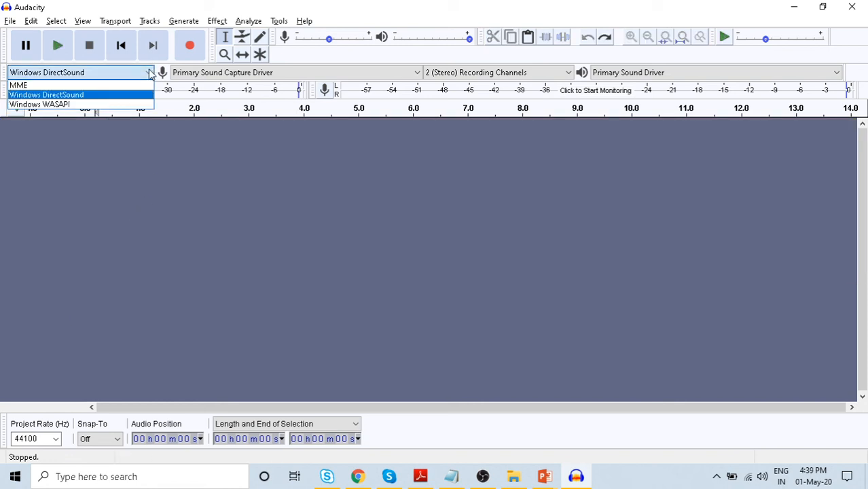
{"action": "left_click", "coordinate": [67, 86]}
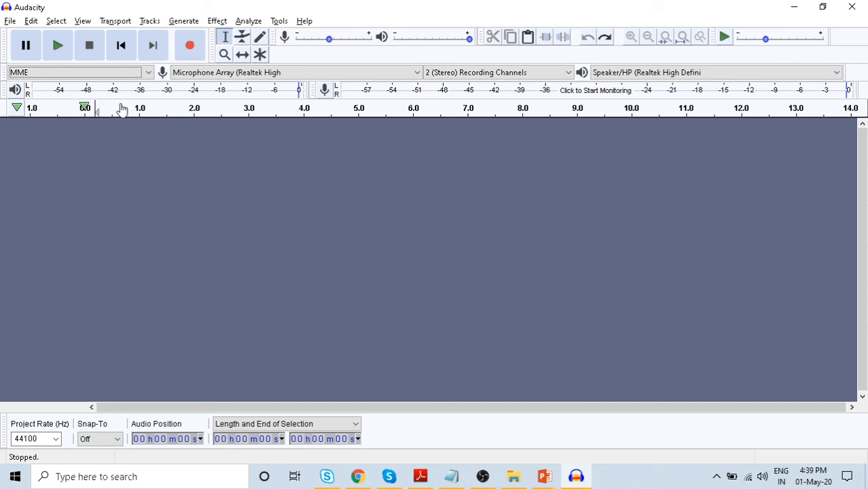
- Switch to the PowerPoint presentation and review slides 7 to 9, from the microphone settings to Project Rate
{"action": "key", "text": "alt+Tab"}
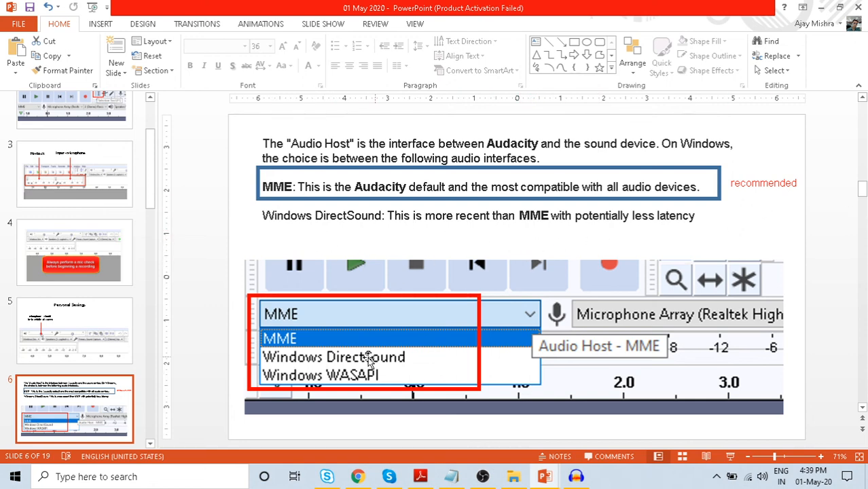
{"action": "scroll", "coordinate": [109, 424], "scroll_direction": "down", "scroll_amount": 3}
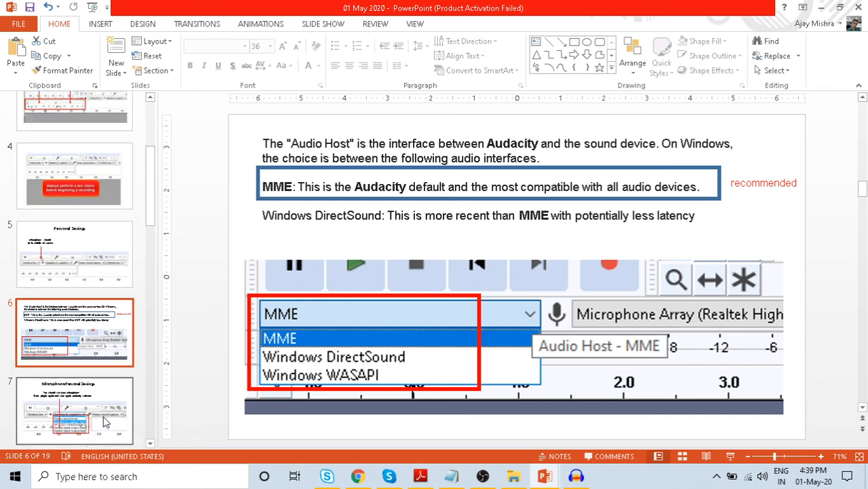
{"action": "left_click", "coordinate": [102, 407]}
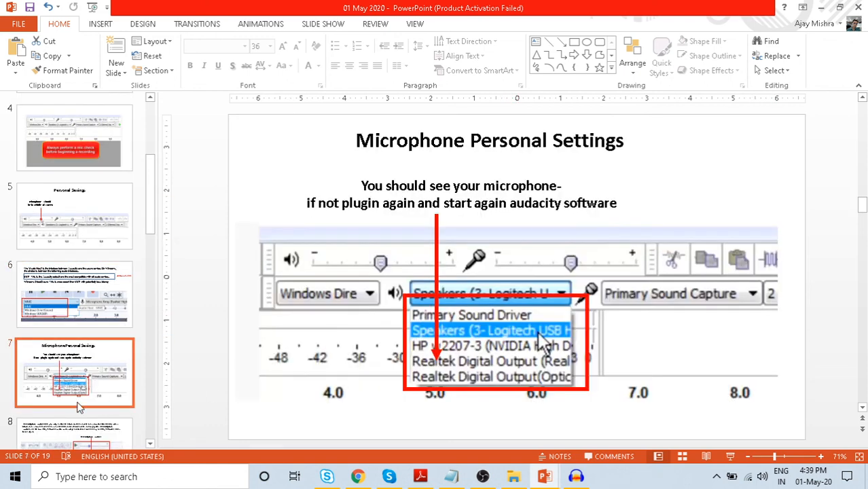
{"action": "scroll", "coordinate": [389, 317], "scroll_direction": "down", "scroll_amount": 2}
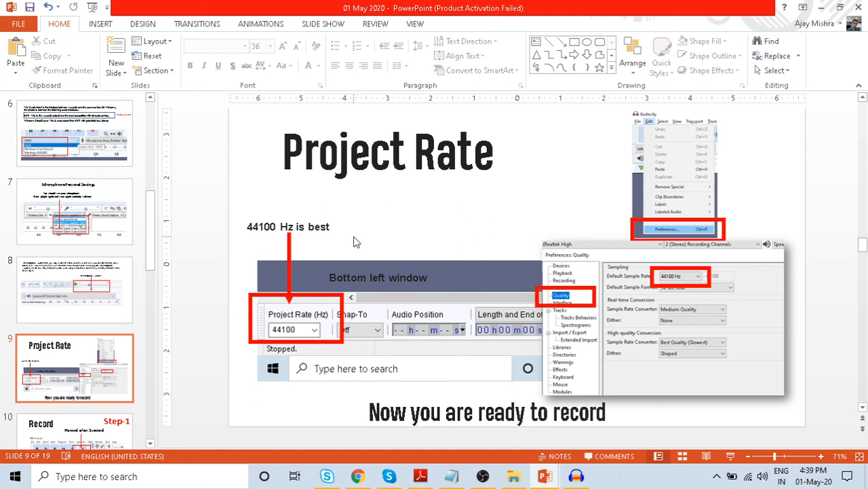
{"action": "left_click", "coordinate": [123, 285]}
{"action": "left_click", "coordinate": [93, 373]}
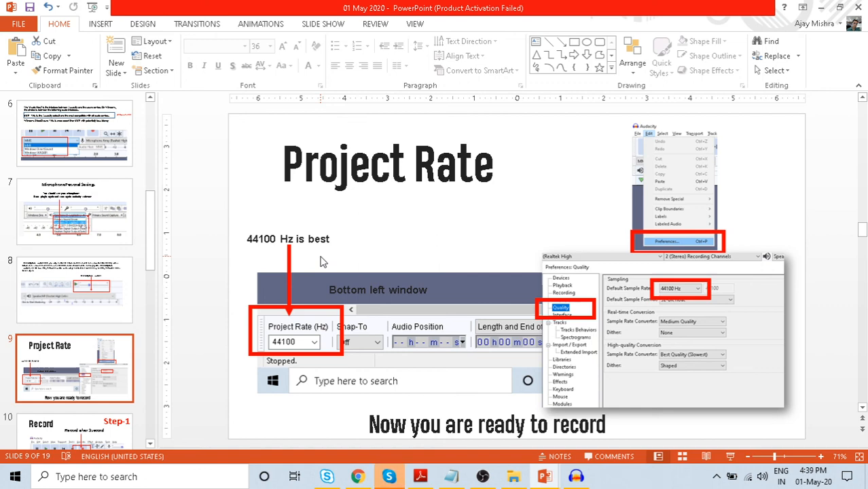
- Switch to Audacity and open the list of available project rates
{"action": "key", "text": "alt+Tab"}
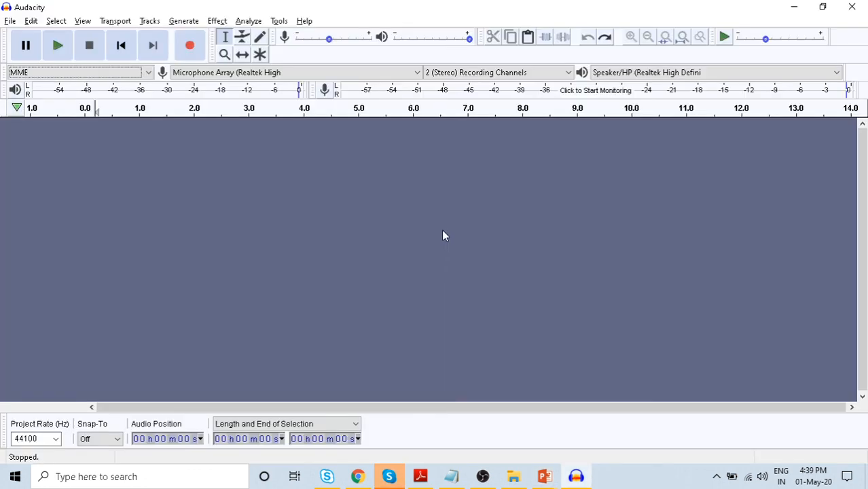
{"action": "left_click", "coordinate": [59, 441]}
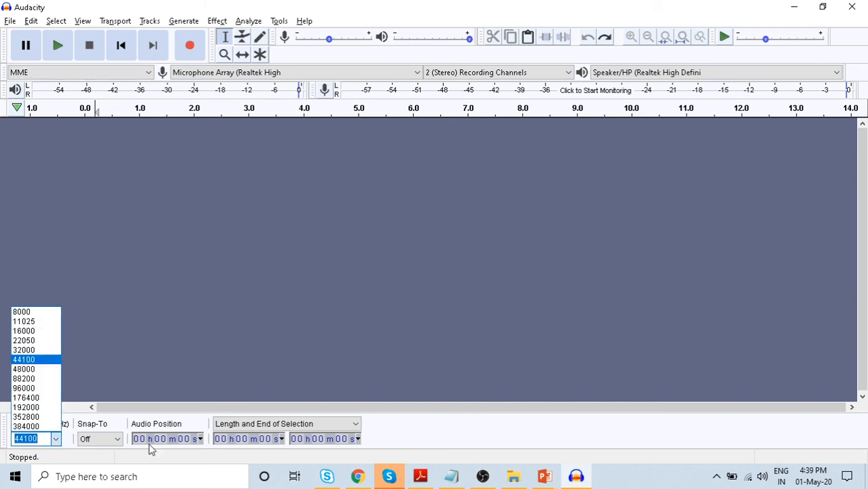
- Switch to the Skype group call and send a student's first name as a chat message
{"action": "left_click", "coordinate": [384, 476]}
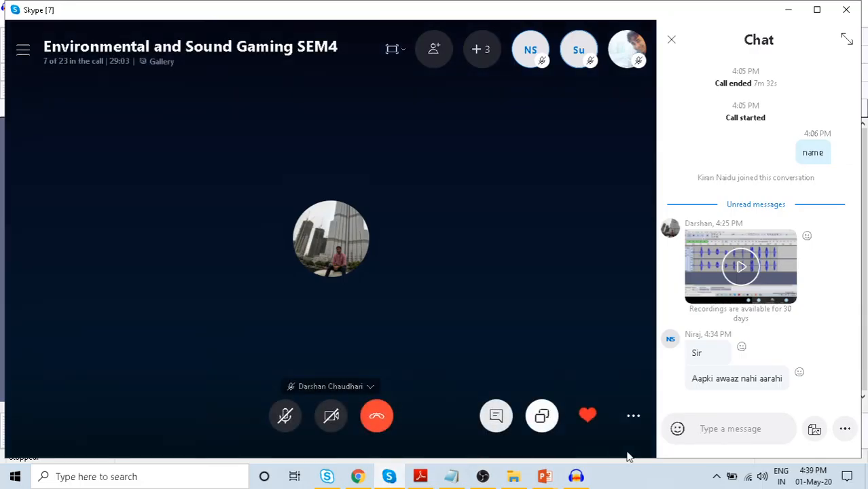
{"action": "type", "text": "niraj"}
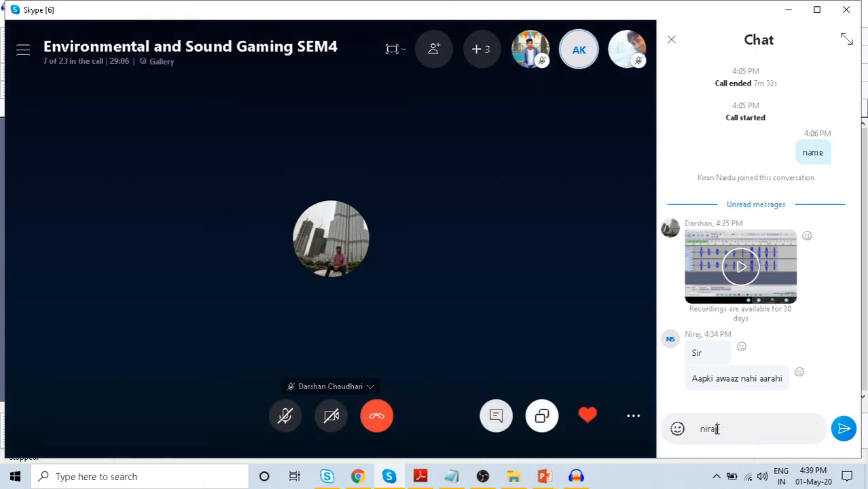
{"action": "key", "text": "Return"}
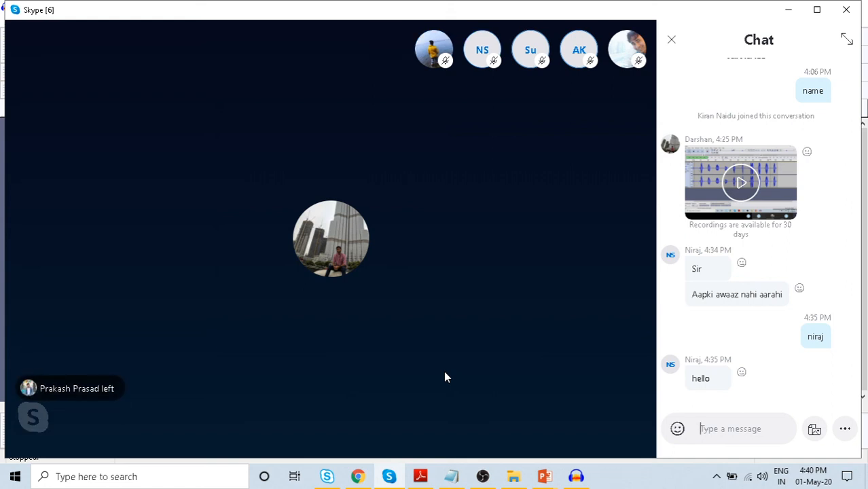
- Send the chat message "ur listing me" to the group
{"action": "mouse_move", "coordinate": [402, 442]}
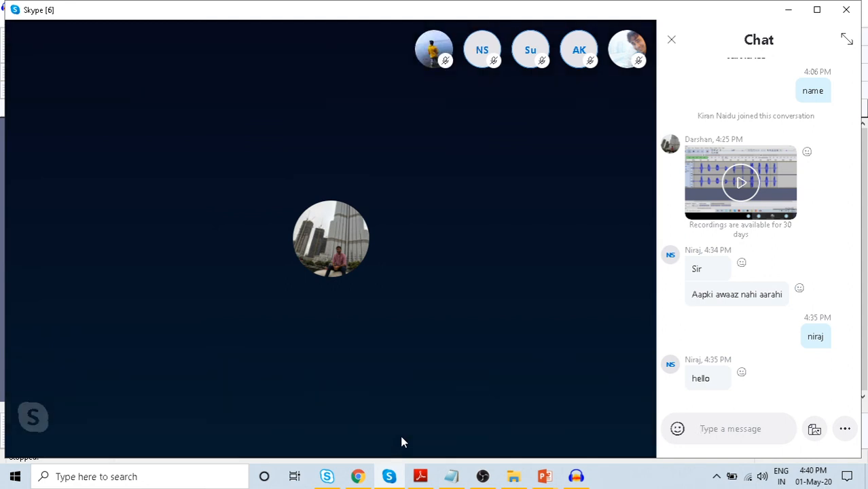
{"action": "left_click", "coordinate": [711, 429]}
{"action": "type", "text": "ur"}
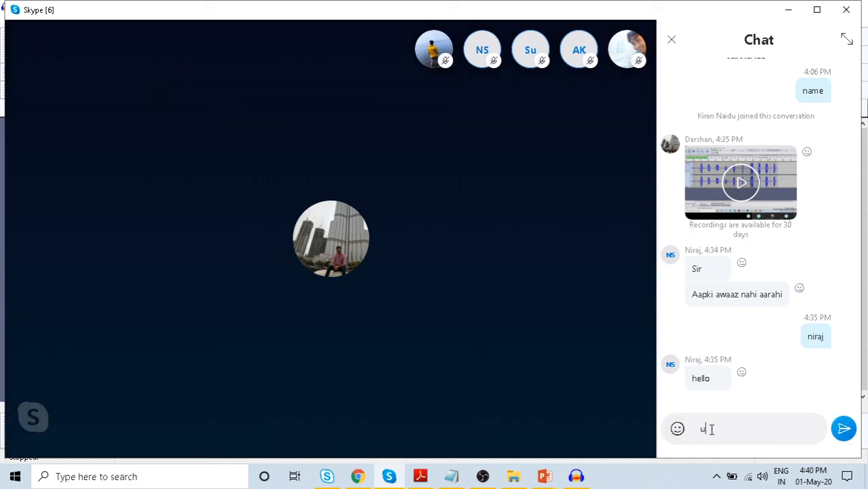
{"action": "type", "text": " list"}
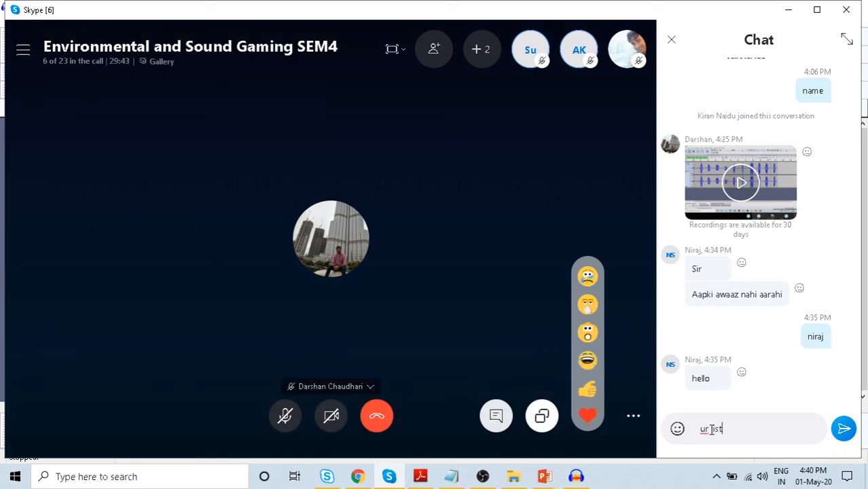
{"action": "type", "text": "ing me"}
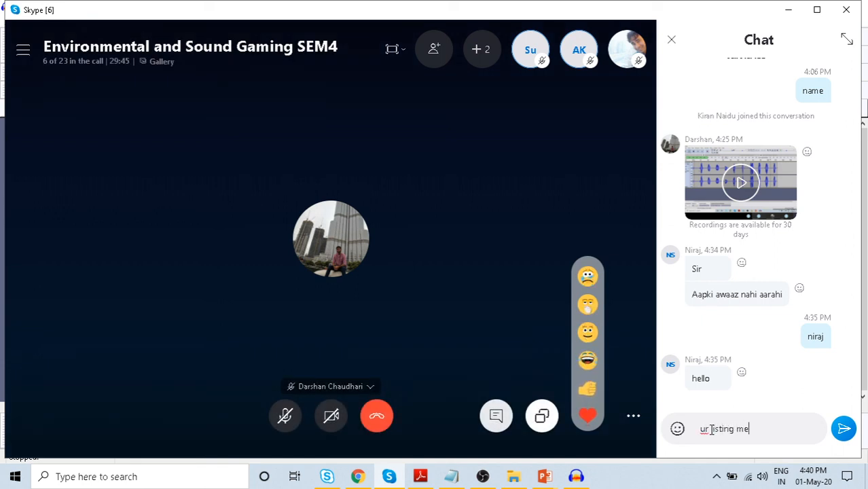
{"action": "key", "text": "Return"}
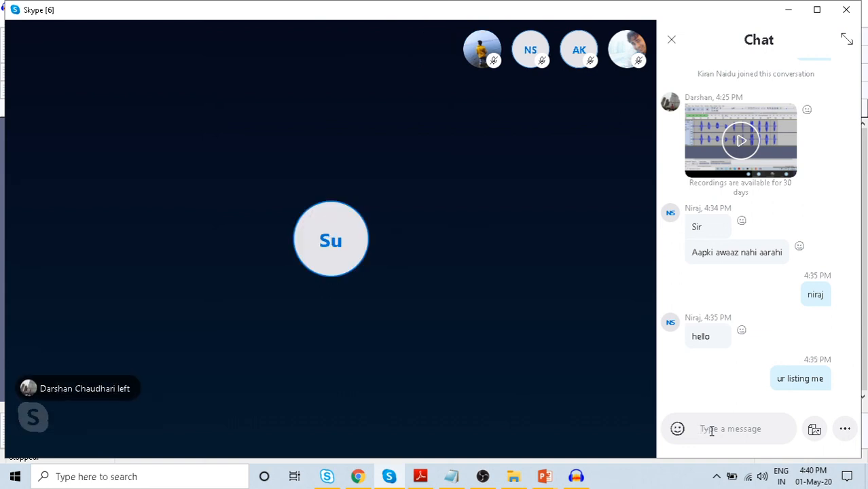
- Send the group the chat messages "r u listing me now" and "now internet now"
{"action": "type", "text": "r"}
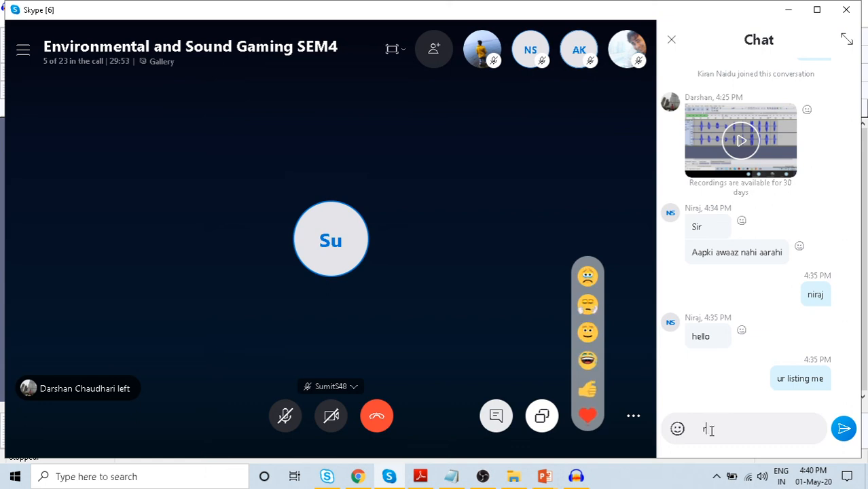
{"action": "key", "text": "BackSpace"}
{"action": "type", "text": "r u"}
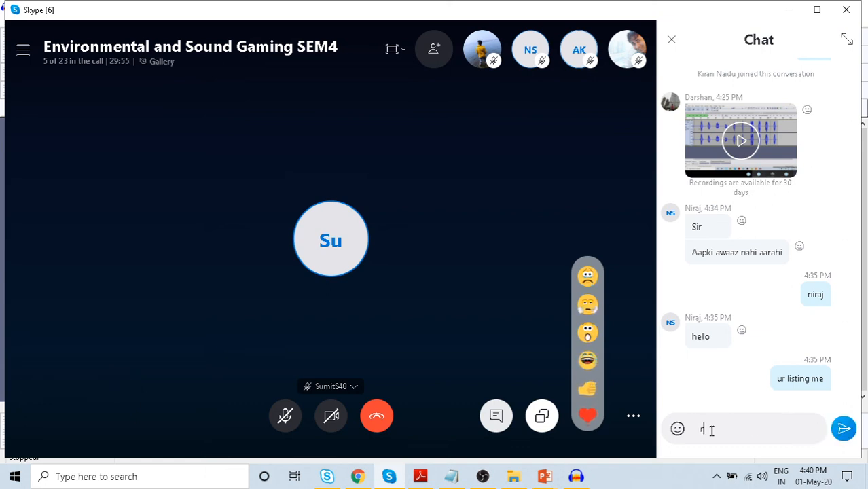
{"action": "type", "text": " listi"}
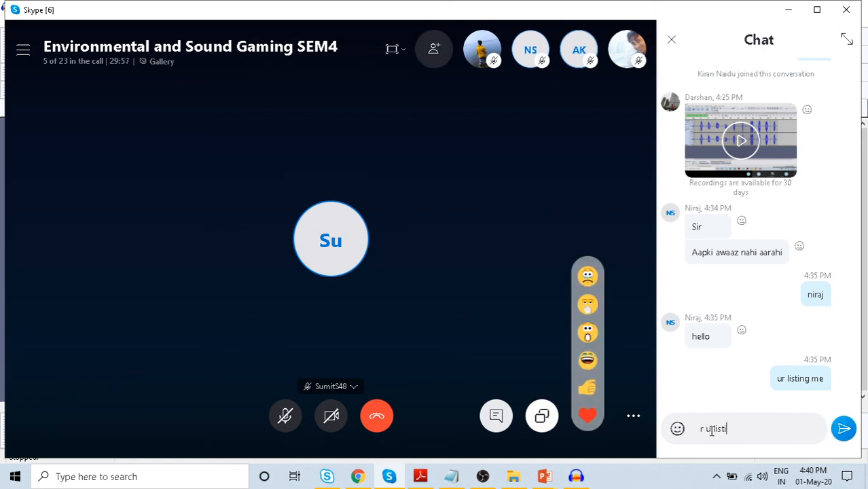
{"action": "type", "text": "ng me now"}
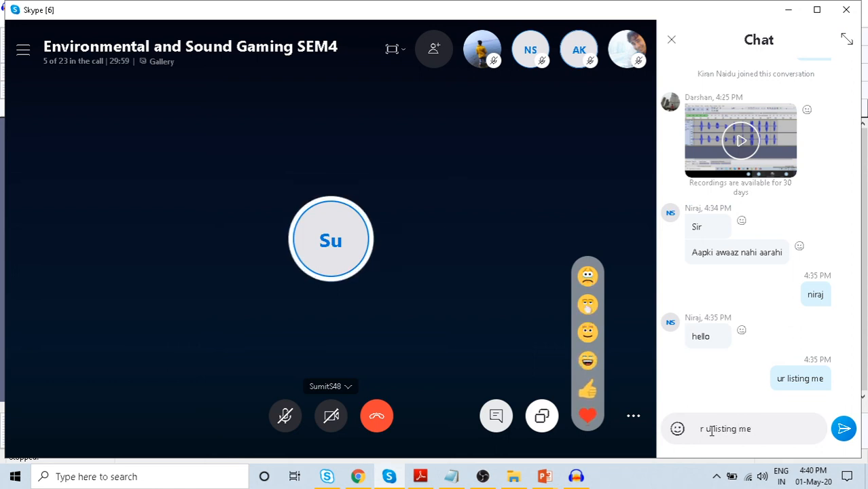
{"action": "key", "text": "Return"}
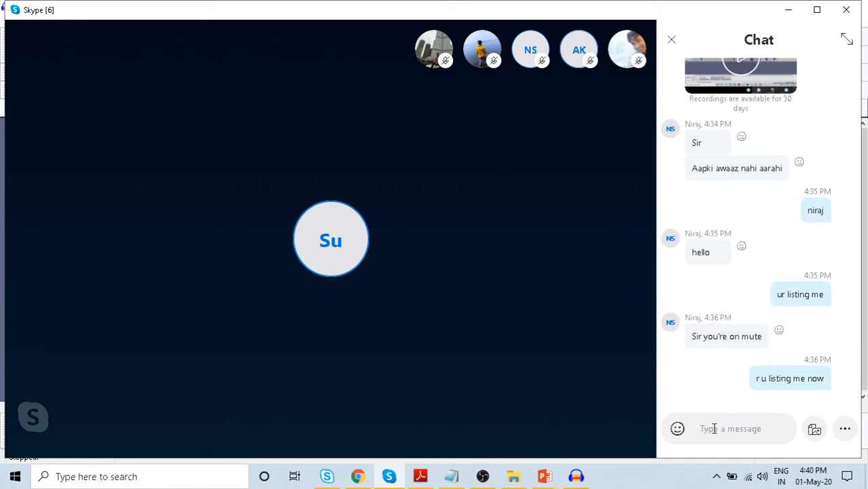
{"action": "type", "text": "now internet now"}
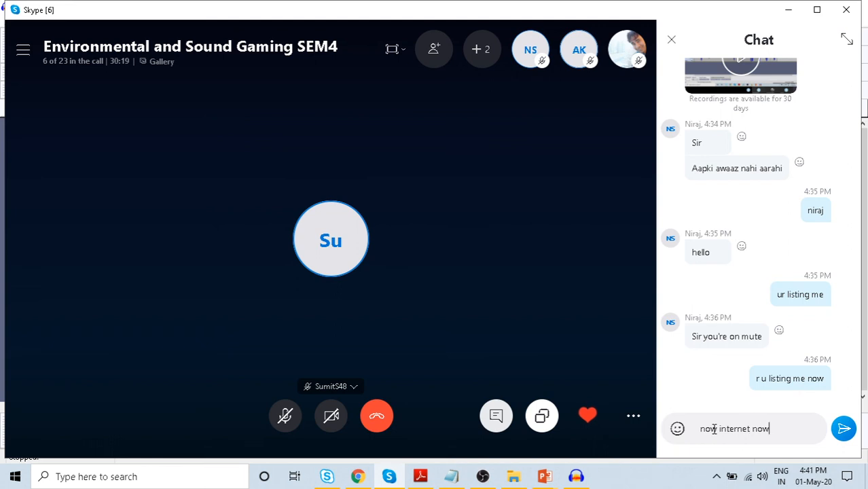
{"action": "key", "text": "Return"}
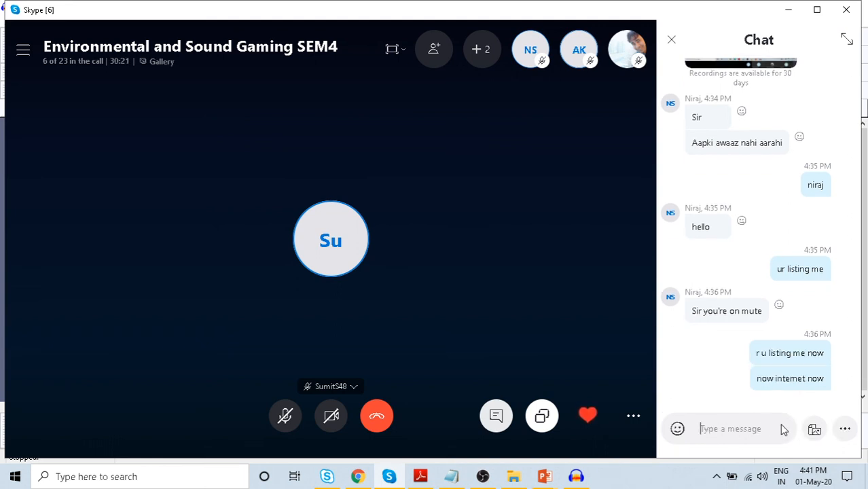
- Switch to OBS to check the running screen recording and its audio levels, and return to Audacity
{"action": "key", "text": "alt+Tab"}
{"action": "key", "text": "alt+Tab"}
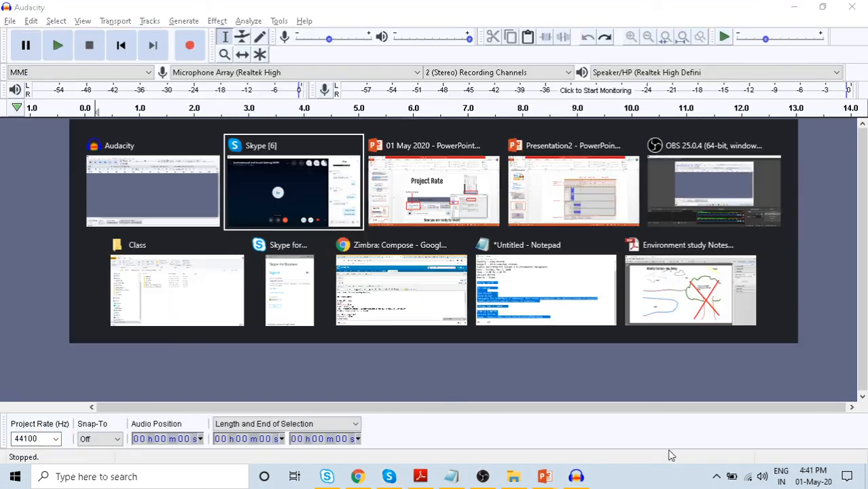
{"action": "key", "text": "Tab"}
{"action": "key", "text": "Tab"}
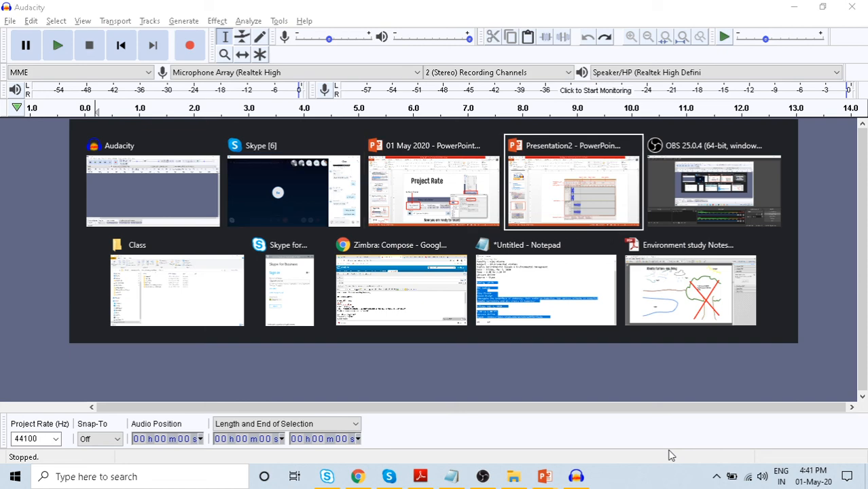
{"action": "key", "text": "Tab"}
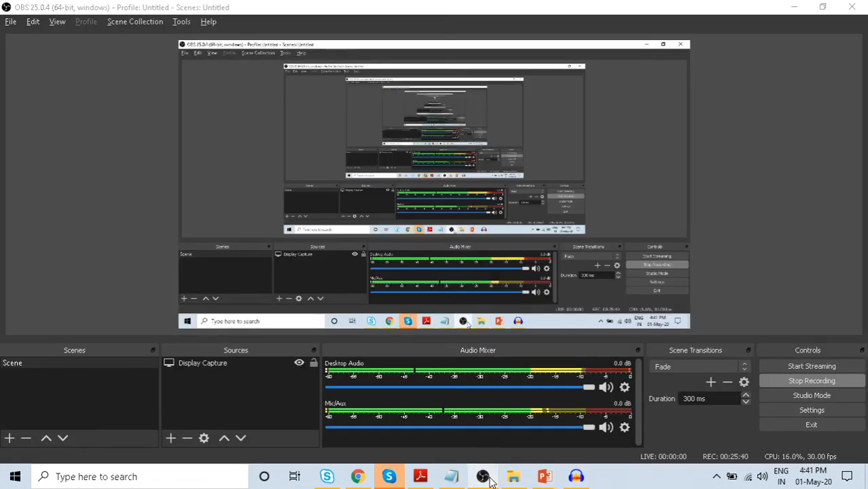
{"action": "left_click", "coordinate": [488, 479]}
{"action": "left_click", "coordinate": [488, 478]}
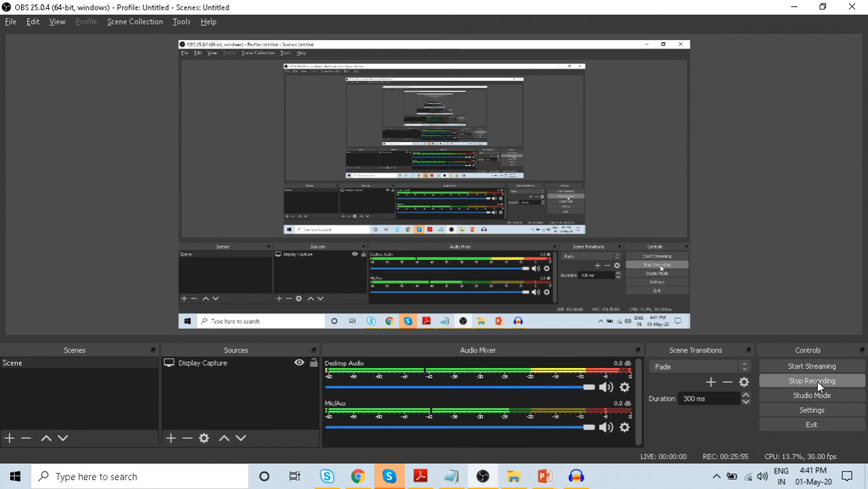
{"action": "key", "text": "alt+Tab"}
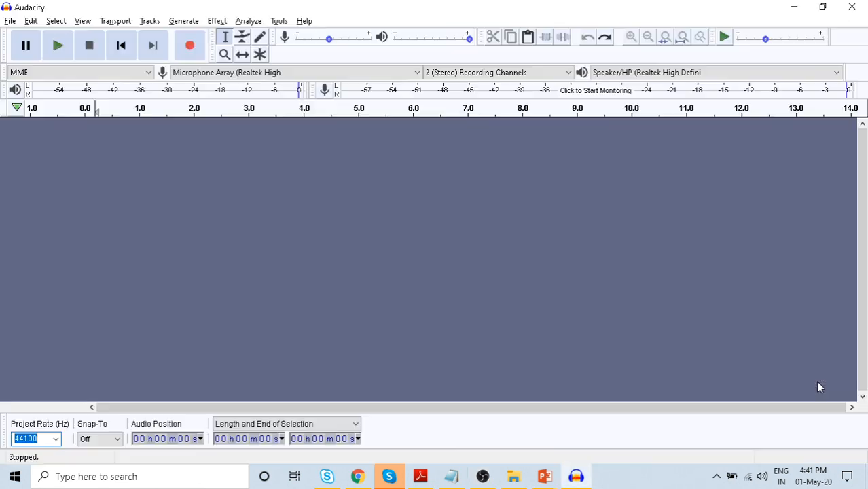